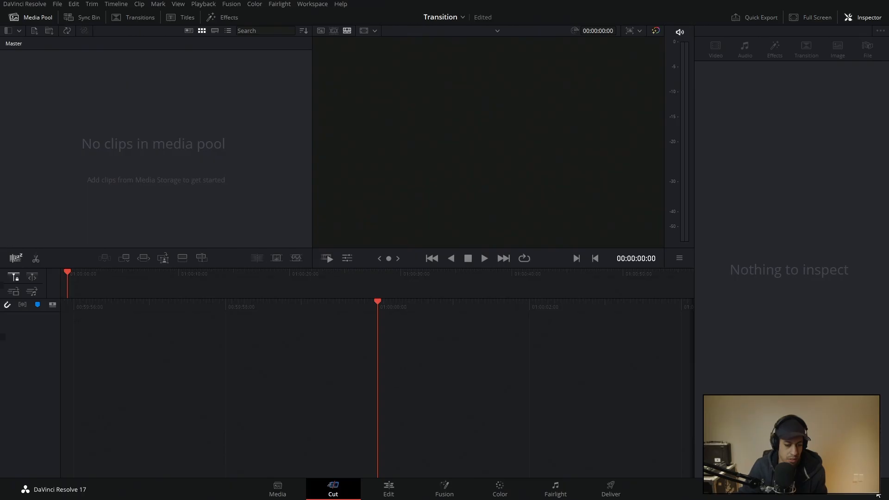
- Set the project's timeline frame rate to 60 frames per second, save the settings, and switch to the Edit page
{"action": "key", "text": "shift+9"}
{"action": "left_click", "coordinate": [445, 175]}
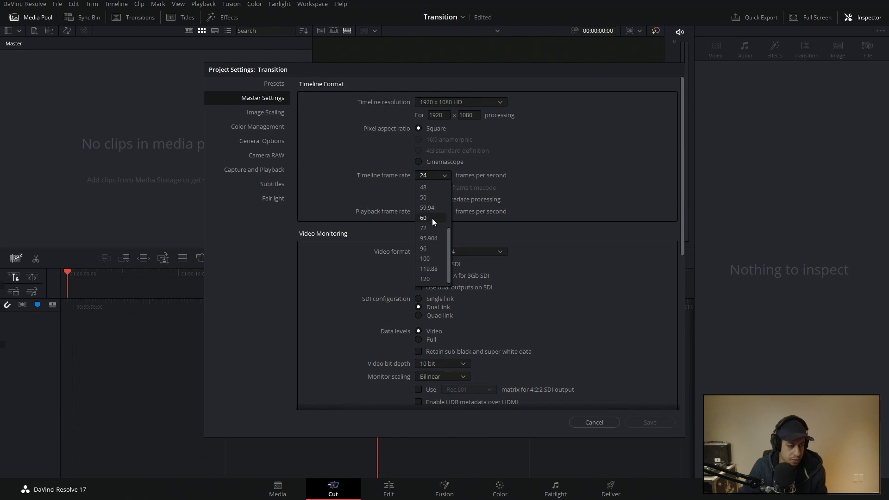
{"action": "left_click", "coordinate": [432, 219]}
{"action": "left_click", "coordinate": [640, 421]}
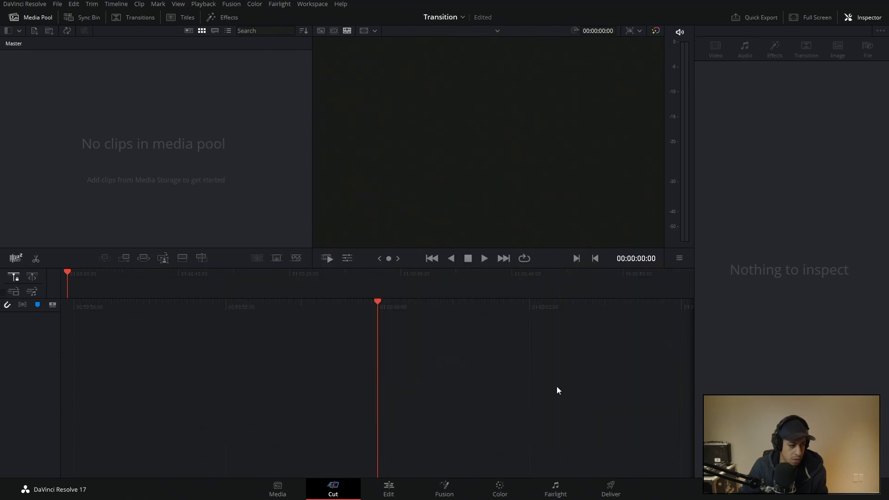
{"action": "left_click", "coordinate": [401, 495]}
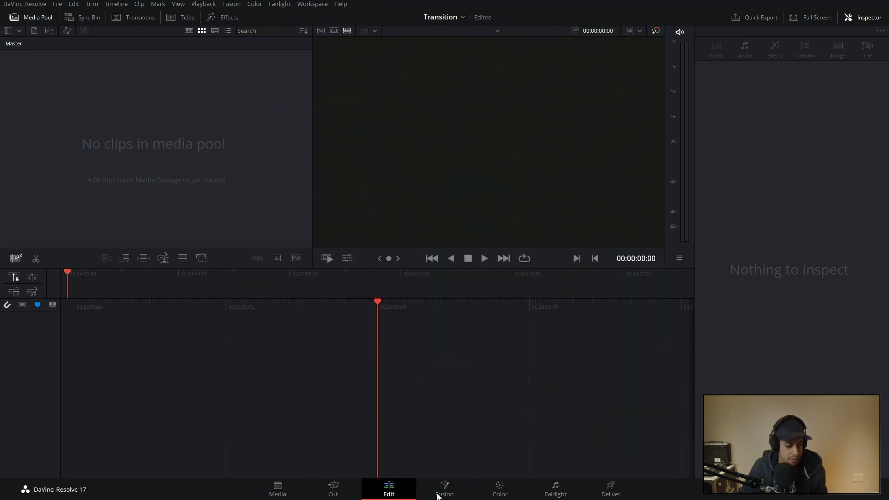
{"action": "left_click", "coordinate": [437, 495]}
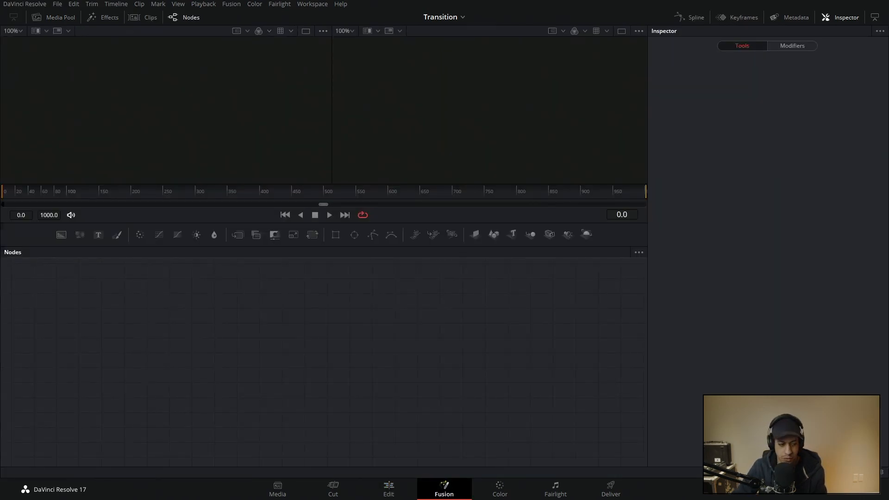
{"action": "left_click", "coordinate": [384, 488]}
{"action": "right_click", "coordinate": [185, 147]}
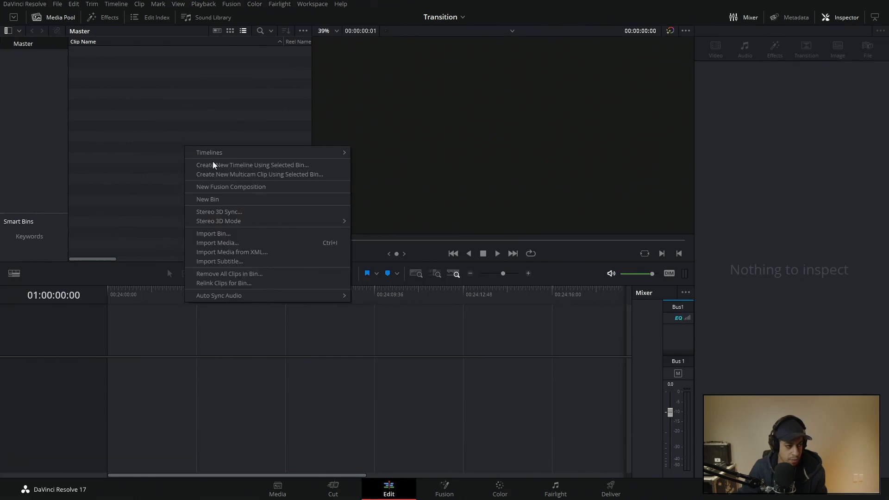
{"action": "left_click", "coordinate": [155, 197]}
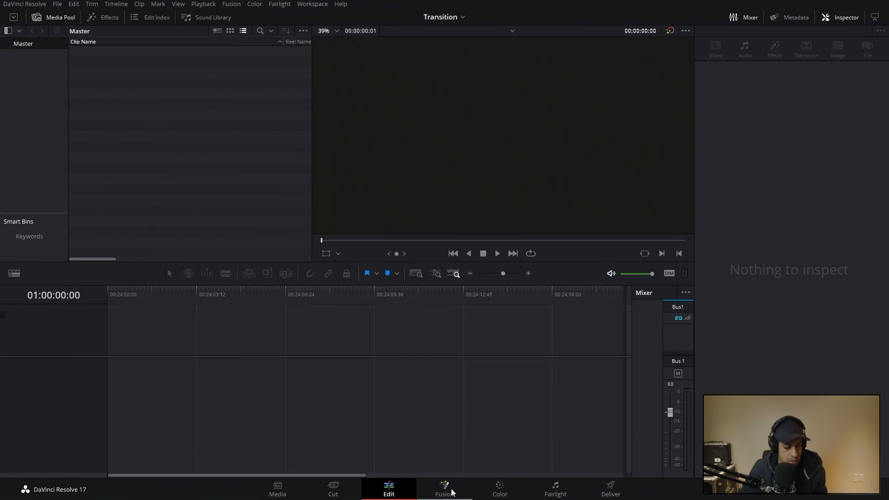
- Create a Fusion composition clip with a duration of 00:00:01:00 at 60 fps and place it on the timeline
{"action": "right_click", "coordinate": [195, 144]}
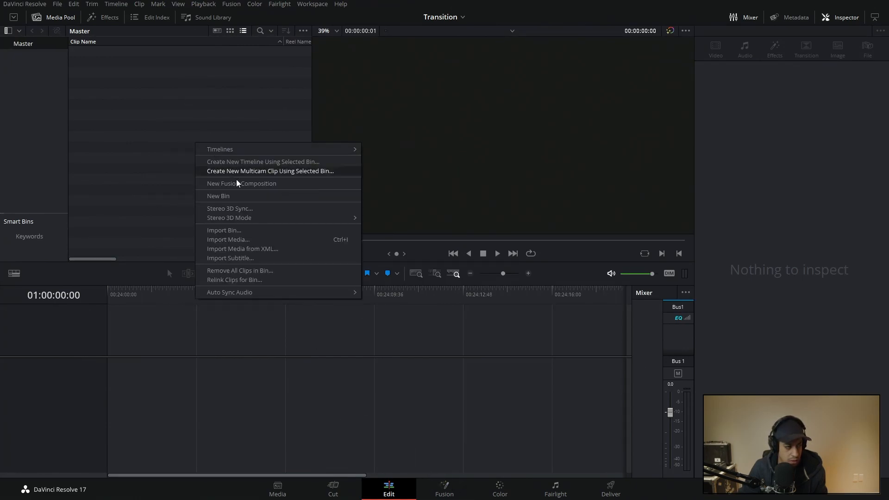
{"action": "left_click", "coordinate": [292, 185]}
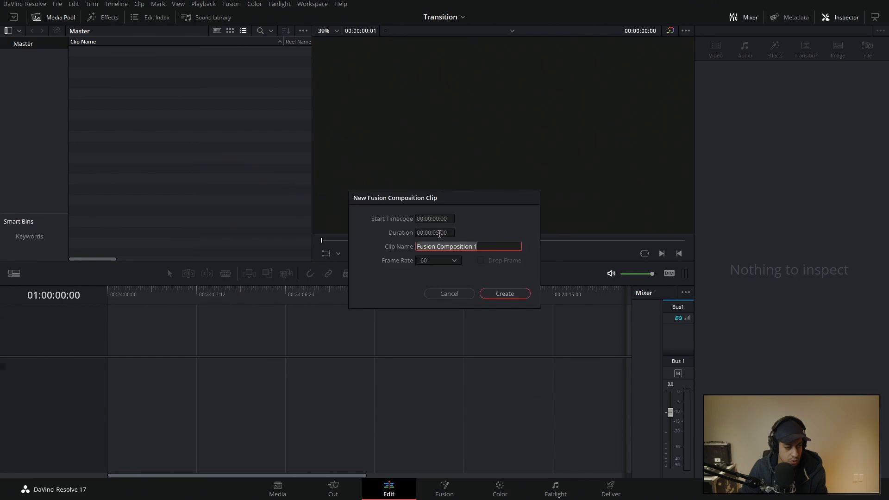
{"action": "left_click", "coordinate": [440, 233]}
{"action": "left_click", "coordinate": [444, 233]}
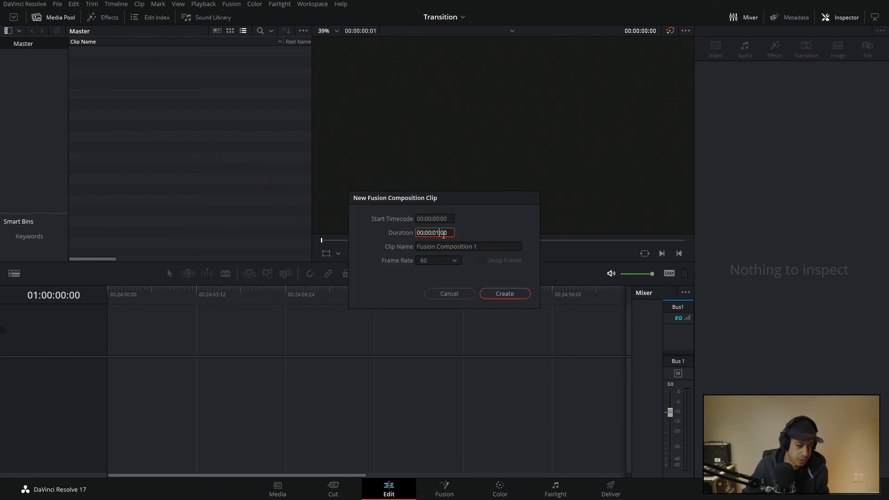
{"action": "left_click", "coordinate": [505, 293]}
{"action": "left_click_drag", "start_coordinate": [116, 51], "coordinate": [112, 388]}
- Add a Background node and an unconnected sRectangle node to the clip's Fusion composition, moving MediaOut1 aside to make room
{"action": "left_click", "coordinate": [67, 236]}
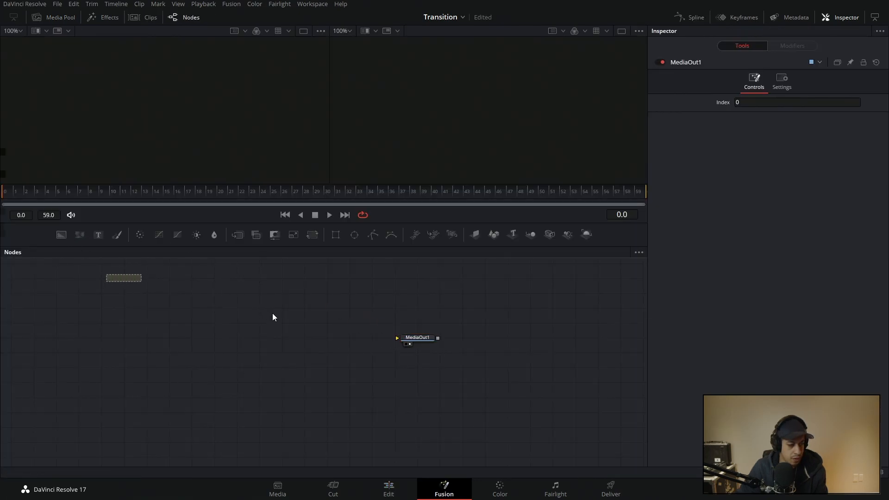
{"action": "left_click_drag", "start_coordinate": [421, 336], "coordinate": [466, 338]}
{"action": "key", "text": "shift+space"}
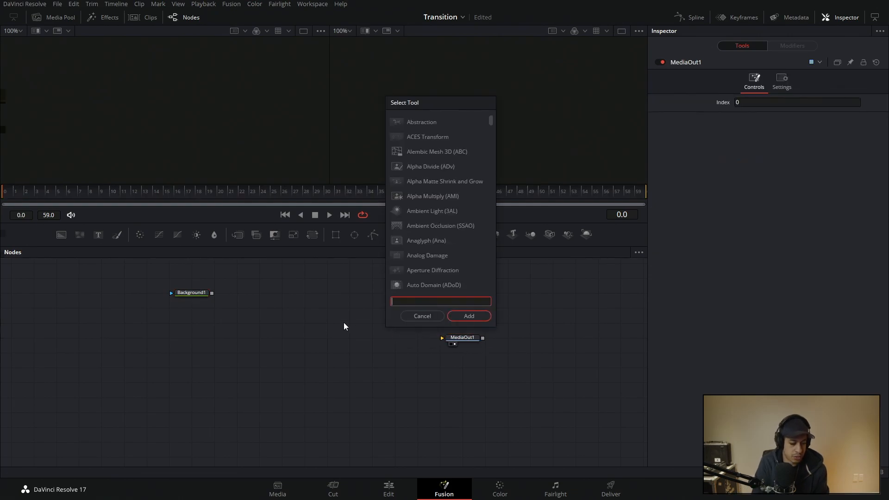
{"action": "type", "text": "s"}
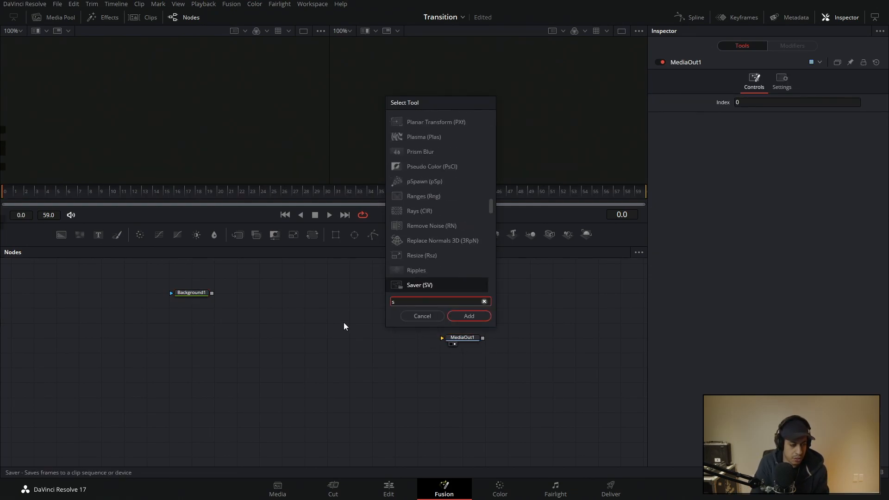
{"action": "type", "text": "re"}
{"action": "key", "text": "Return"}
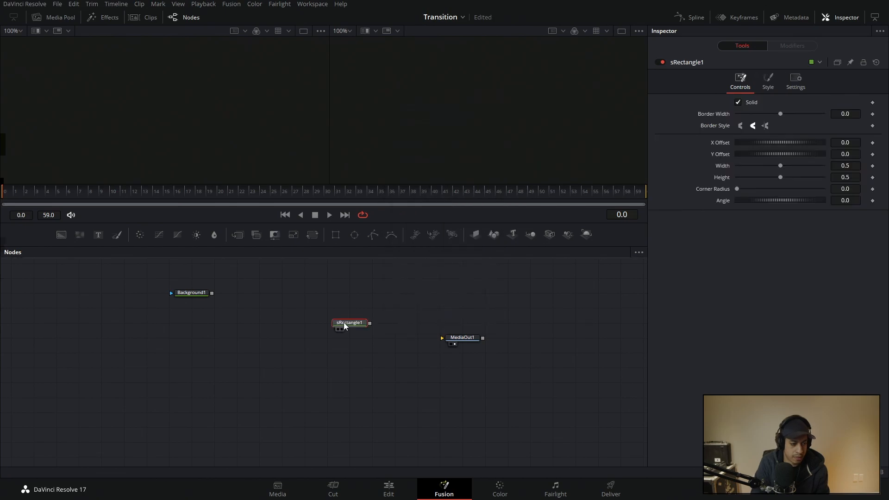
- Add an sDuplicate node connected after sRectangle1
{"action": "key", "text": "shift+space"}
{"action": "type", "text": "sr"}
{"action": "key", "text": "BackSpace"}
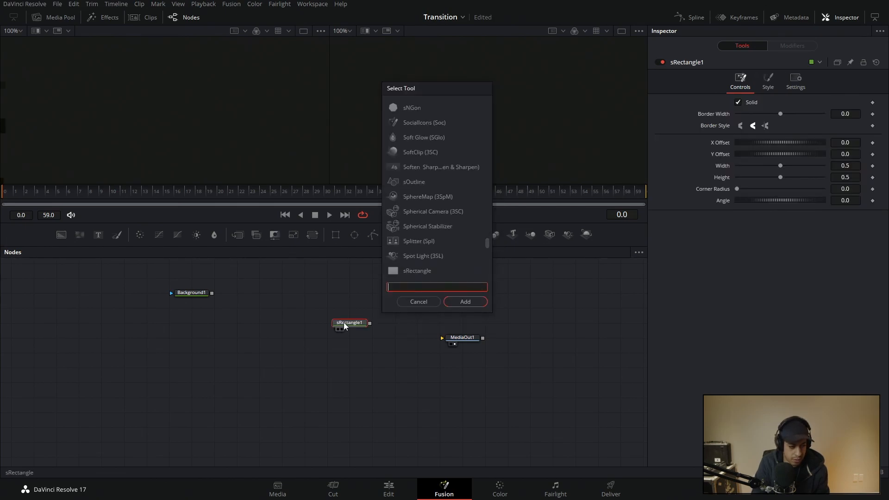
{"action": "type", "text": "sd"}
{"action": "key", "text": "Return"}
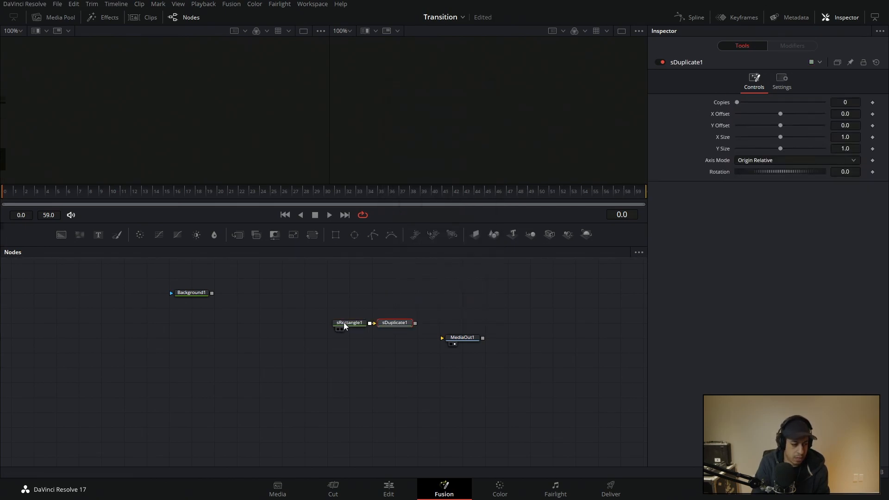
- Add an sRender node connected after sDuplicate1, spacing out the nodes and placing MediaOut1 below the chain
{"action": "key", "text": "shift+space"}
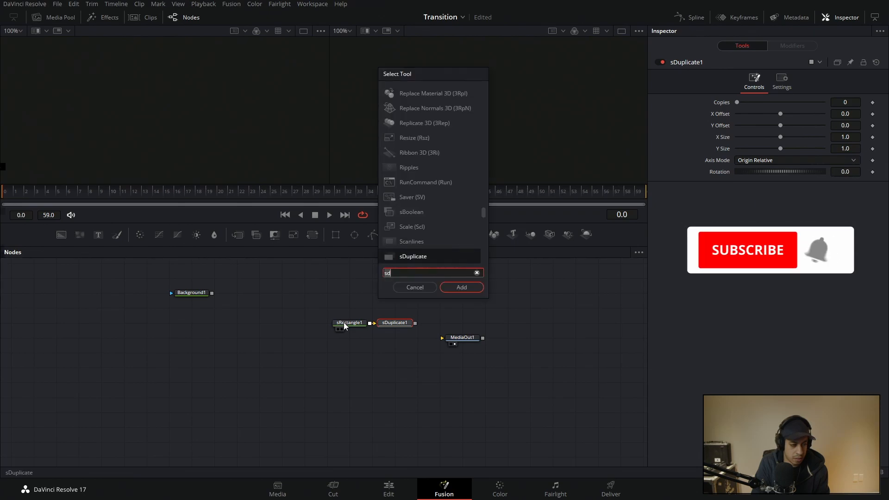
{"action": "left_click", "coordinate": [408, 288]}
{"action": "left_click_drag", "start_coordinate": [464, 338], "coordinate": [509, 338]}
{"action": "left_click_drag", "start_coordinate": [410, 325], "coordinate": [433, 326]}
{"action": "key", "text": "shift+space"}
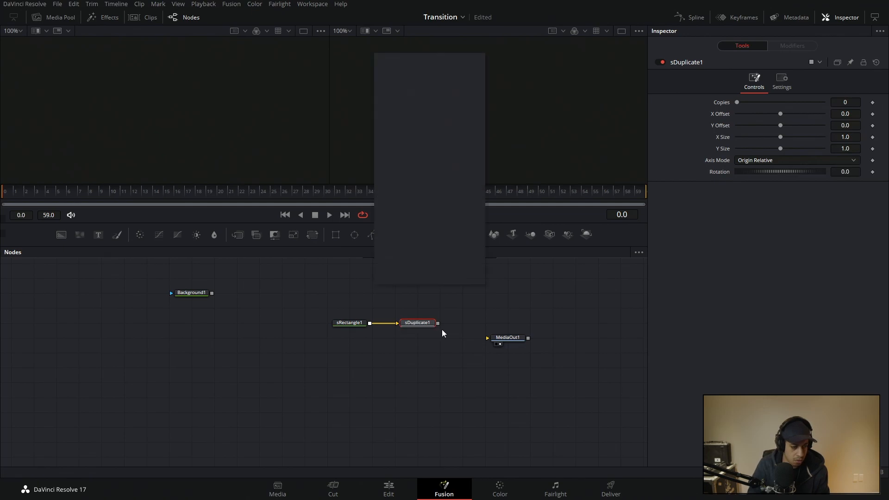
{"action": "type", "text": "sr"}
{"action": "key", "text": "Down"}
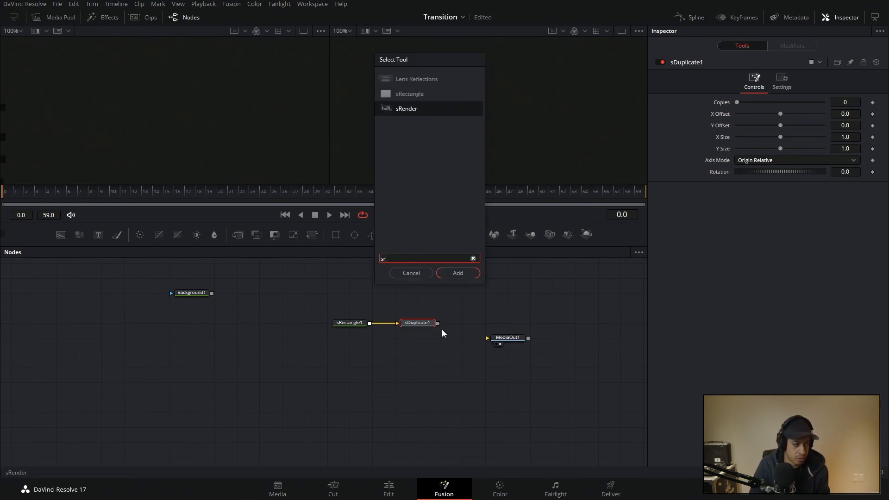
{"action": "key", "text": "Return"}
{"action": "left_click_drag", "start_coordinate": [458, 326], "coordinate": [553, 384]}
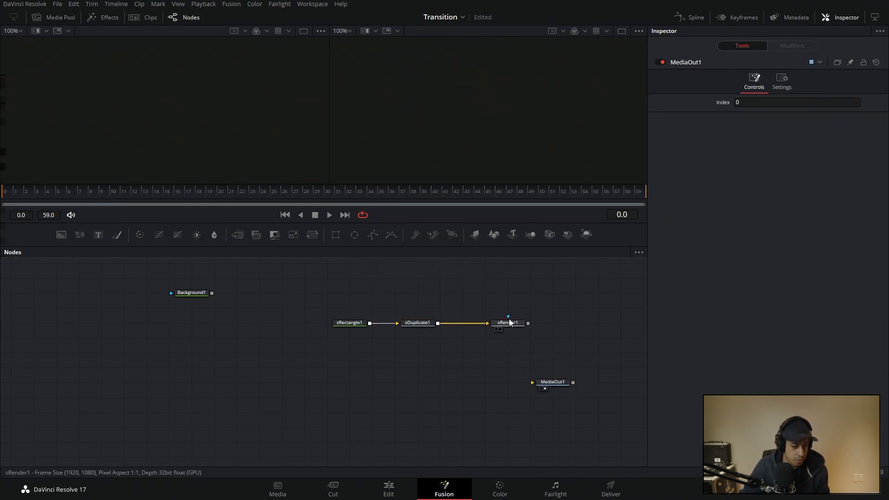
- Show sRender1 in the second viewer and add an unconnected Text 3D node to the graph
{"action": "left_click", "coordinate": [512, 324]}
{"action": "key", "text": "2"}
{"action": "left_click_drag", "start_coordinate": [512, 235], "coordinate": [547, 308]}
- Change the sRectangle1 style color to grey #757575
{"action": "left_click", "coordinate": [351, 323]}
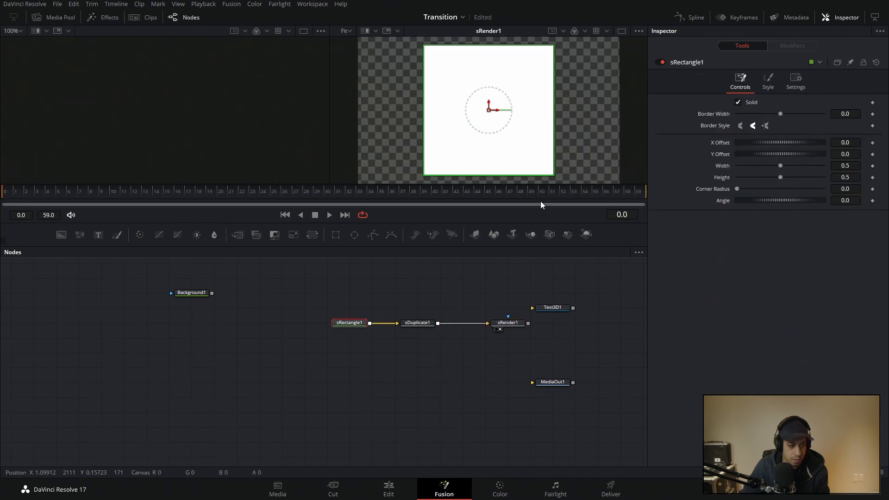
{"action": "left_click", "coordinate": [769, 82]}
{"action": "left_click", "coordinate": [758, 103]}
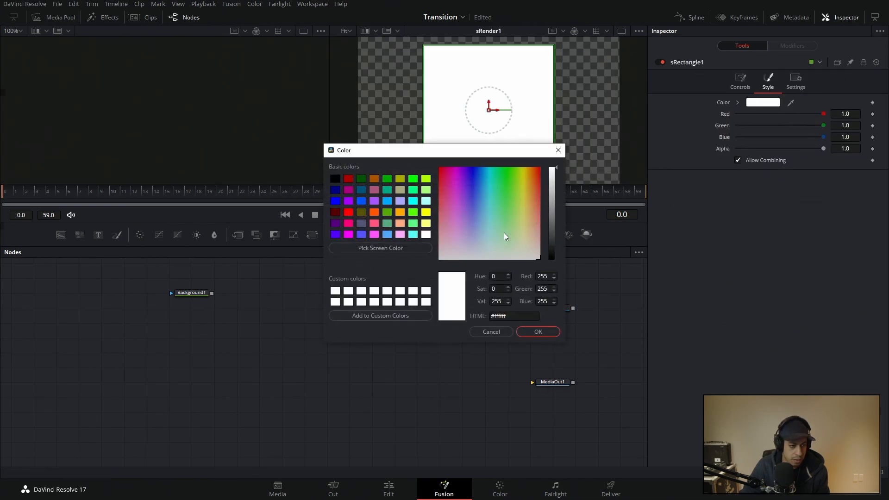
{"action": "left_click", "coordinate": [550, 218]}
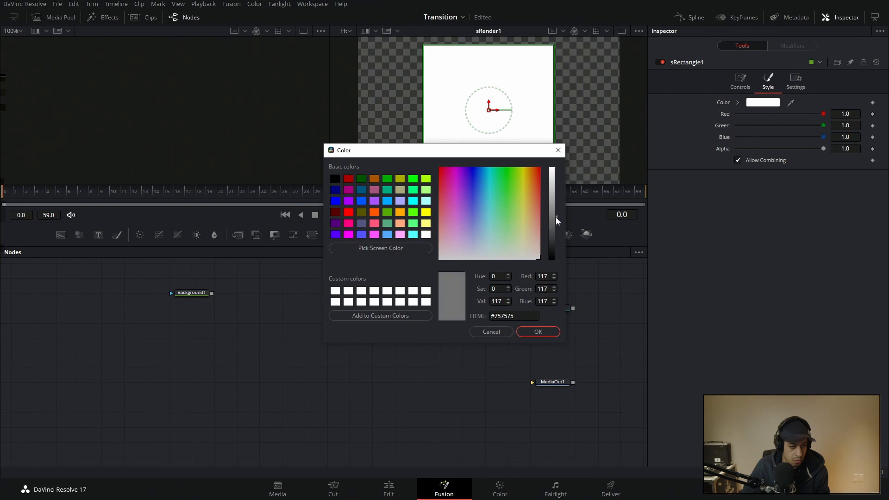
{"action": "left_click", "coordinate": [558, 332]}
- Shape sRectangle1 into a thin bar with a width of about 0.455 and a height of about 0.064
{"action": "left_click", "coordinate": [360, 323]}
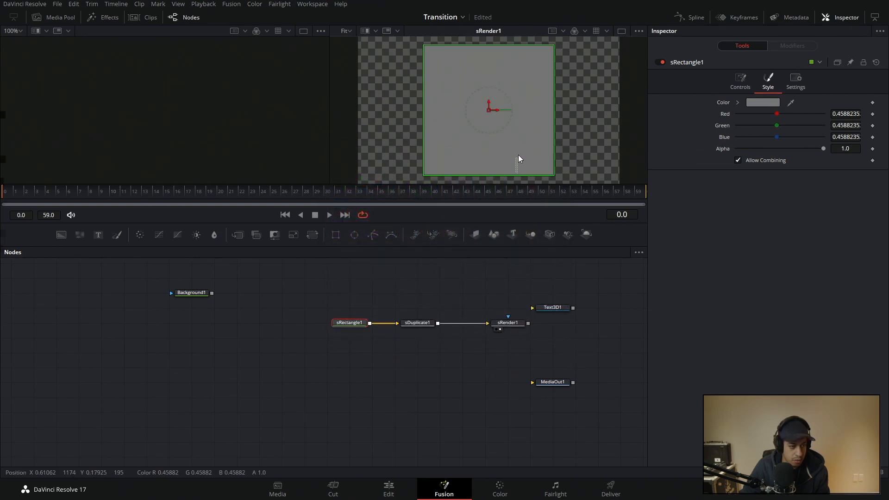
{"action": "left_click", "coordinate": [743, 82]}
{"action": "left_click_drag", "start_coordinate": [781, 165], "coordinate": [762, 168]}
{"action": "left_click_drag", "start_coordinate": [781, 178], "coordinate": [744, 183]}
{"action": "left_click", "coordinate": [514, 304]}
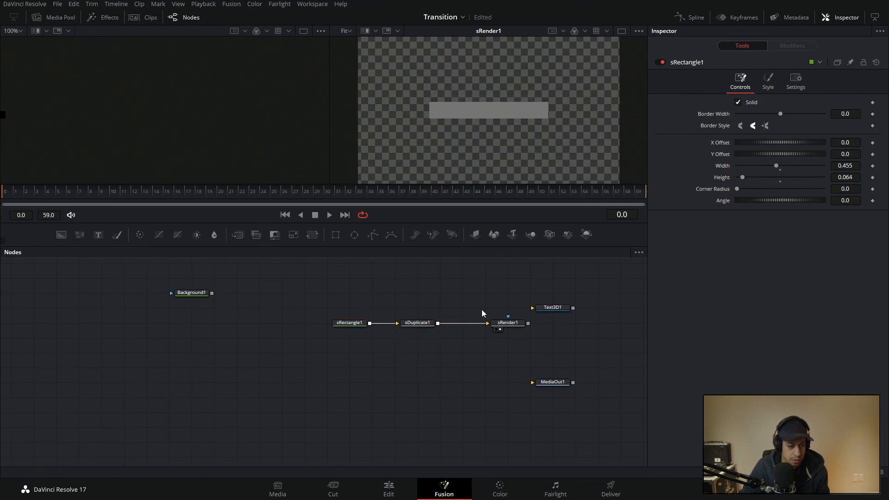
- Set sDuplicate1 to 3 copies, and shift the Text3D1 and sRender1 nodes to free up space in the graph
{"action": "left_click", "coordinate": [414, 325]}
{"action": "left_click", "coordinate": [853, 103]}
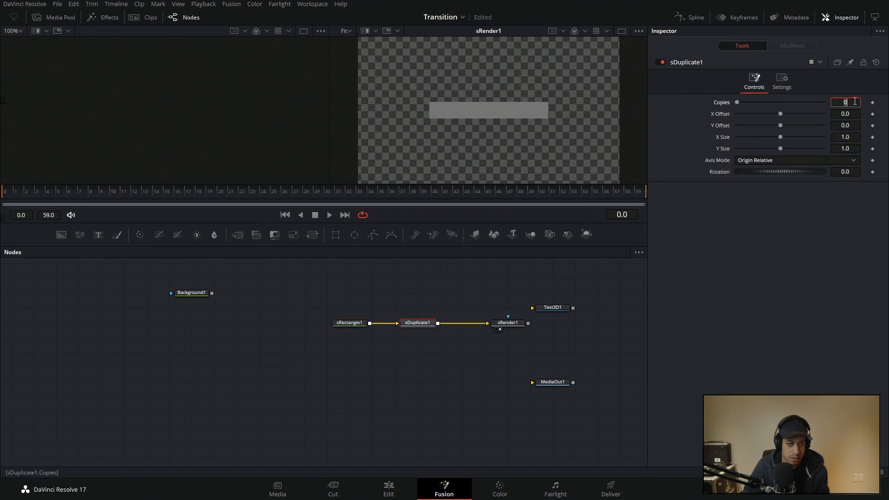
{"action": "key", "text": "BackSpace"}
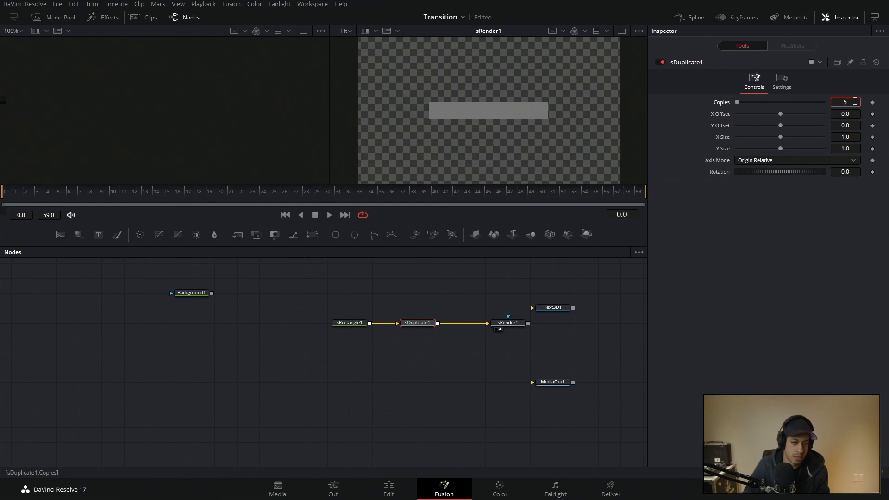
{"action": "type", "text": "3"}
{"action": "key", "text": "Return"}
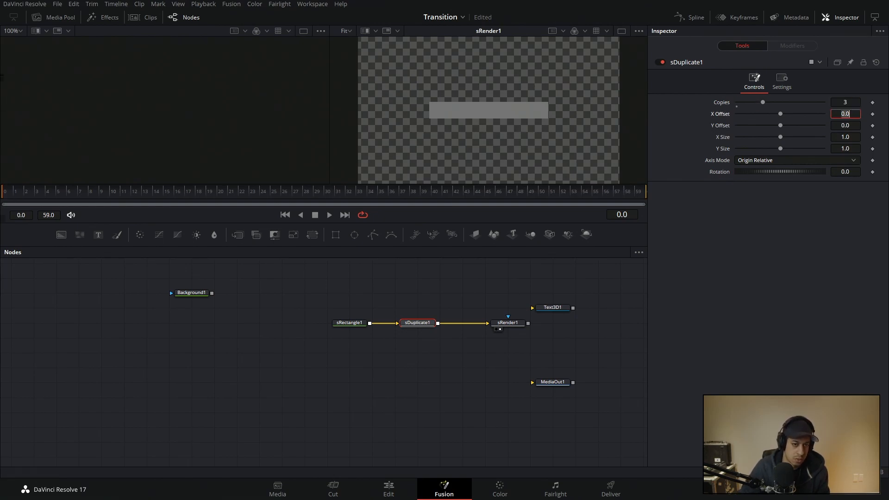
{"action": "left_click_drag", "start_coordinate": [553, 308], "coordinate": [553, 293]}
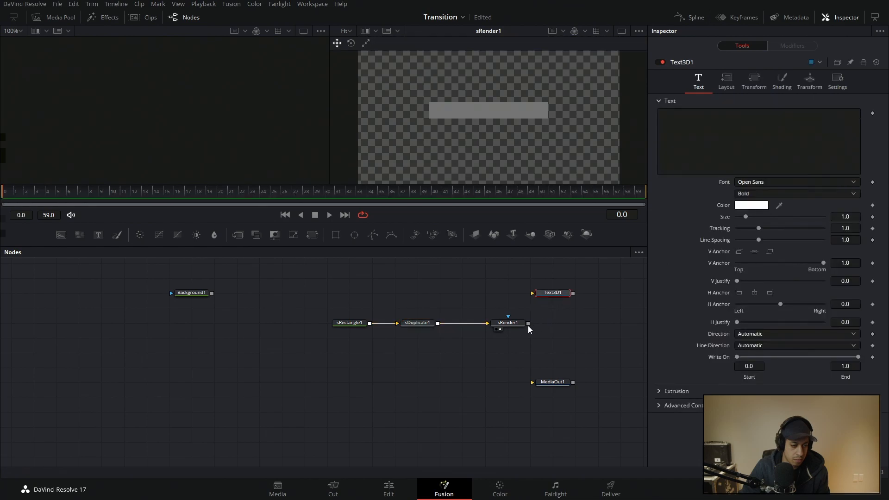
{"action": "left_click_drag", "start_coordinate": [508, 323], "coordinate": [553, 323]}
- Offset the duplicated bars by about 0.08 in both X and Y in sDuplicate1
{"action": "left_click", "coordinate": [417, 325]}
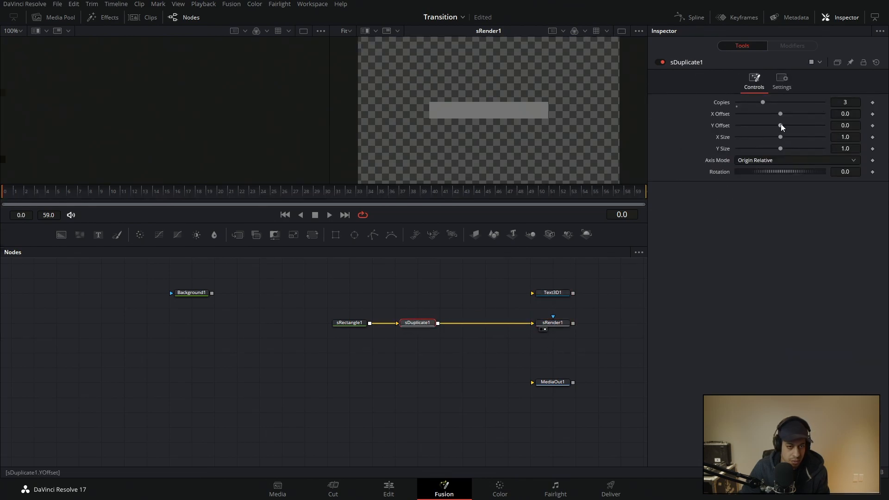
{"action": "left_click_drag", "start_coordinate": [782, 115], "coordinate": [785, 125]}
{"action": "left_click", "coordinate": [477, 399]}
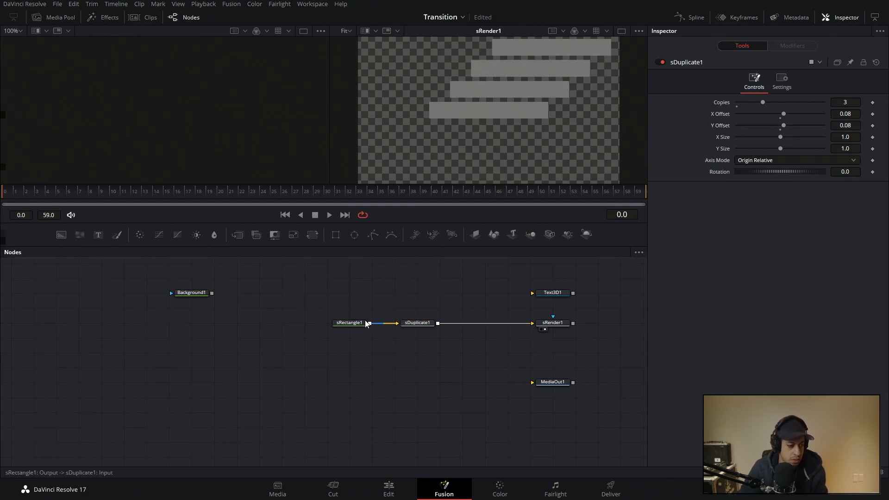
- Rearrange the sRectangle1 and sDuplicate1 nodes to leave more space between them in the graph
{"action": "left_click_drag", "start_coordinate": [355, 323], "coordinate": [419, 344]}
{"action": "left_click_drag", "start_coordinate": [417, 323], "coordinate": [394, 322]}
{"action": "left_click", "coordinate": [427, 344]}
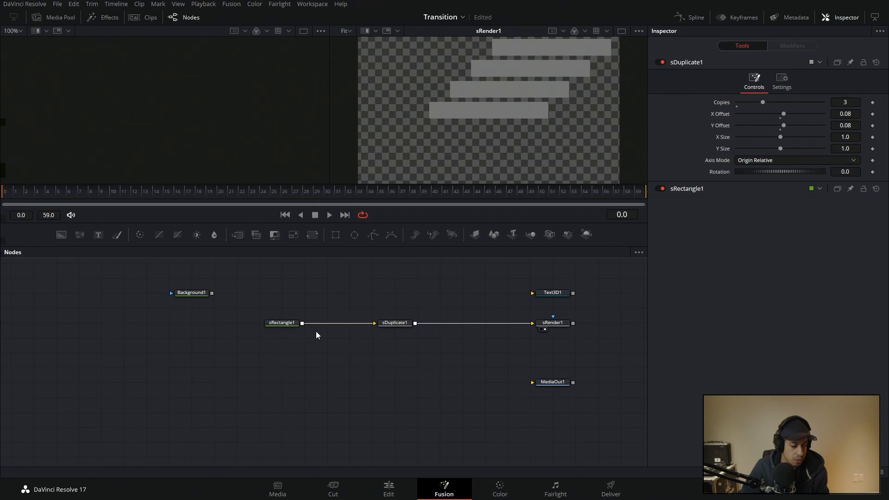
- Set the sRectangle1 angle to 45 and move the bar to an offset of about -0.19 in X and -0.13 in Y
{"action": "left_click", "coordinate": [288, 322]}
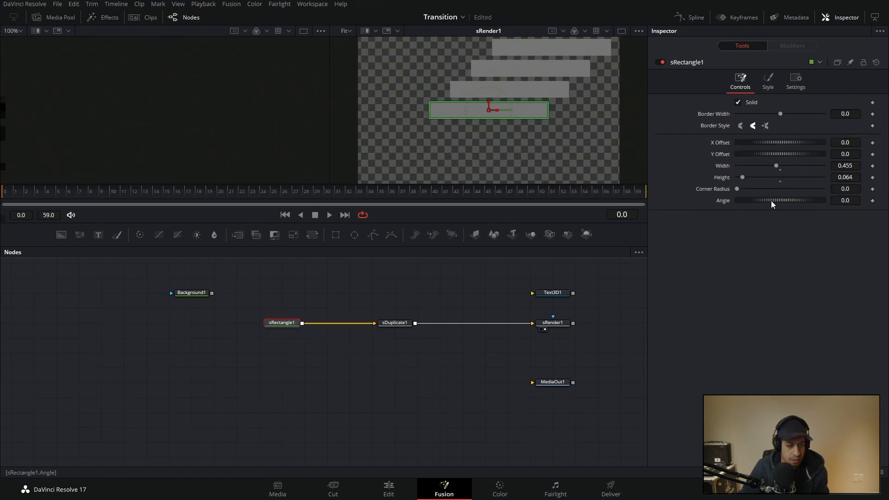
{"action": "type", "text": "45"}
{"action": "key", "text": "Tab"}
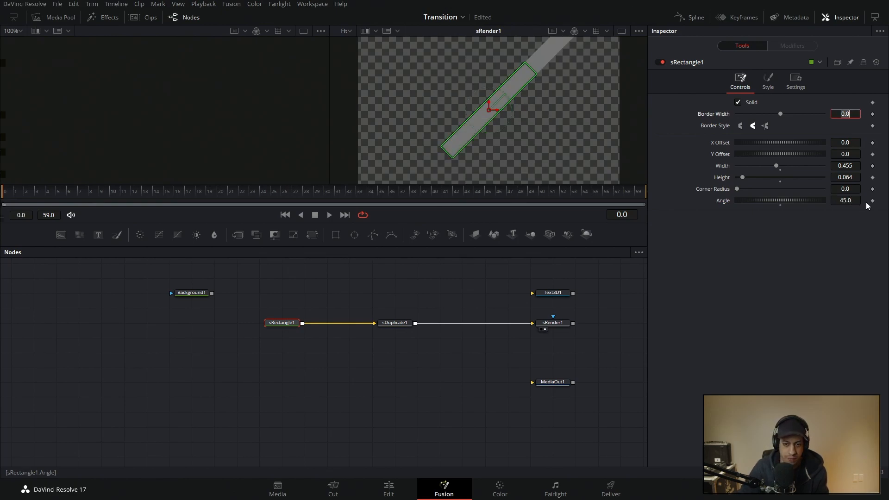
{"action": "left_click_drag", "start_coordinate": [493, 109], "coordinate": [433, 134]}
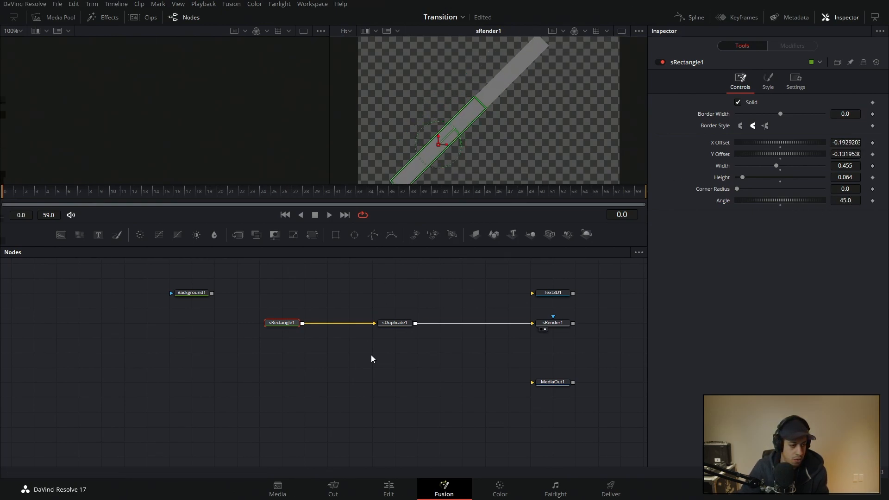
- Lower the Y Offset of sDuplicate1 to a slightly negative value so the diagonal bars sit side by side, stepping downward
{"action": "left_click", "coordinate": [394, 323]}
{"action": "left_click_drag", "start_coordinate": [784, 124], "coordinate": [779, 128]}
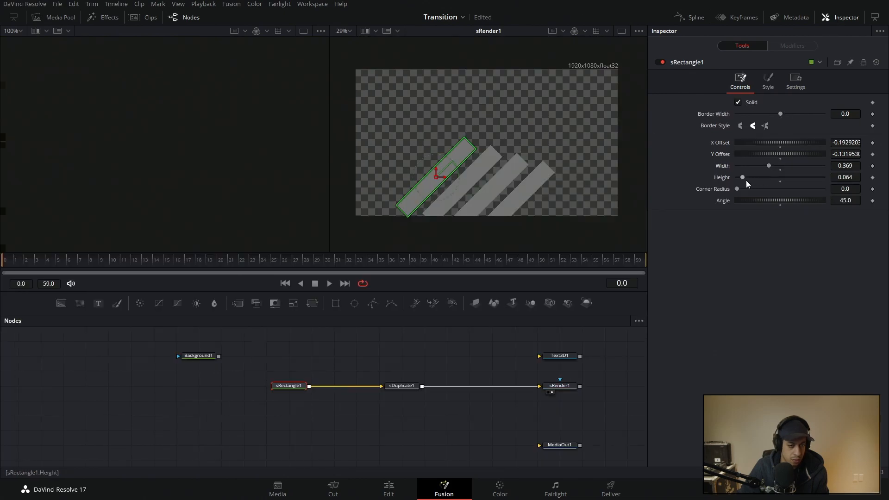
- Stretch sRectangle1 to a width of about 0.856 with a height of about 0.037, and raise the sDuplicate1 X Offset to 0.13
{"action": "left_click_drag", "start_coordinate": [744, 178], "coordinate": [810, 175]}
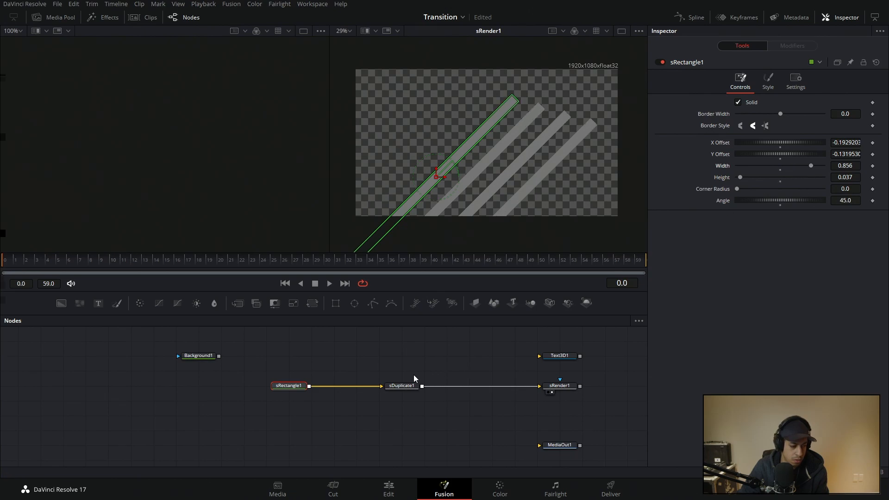
{"action": "left_click", "coordinate": [400, 386]}
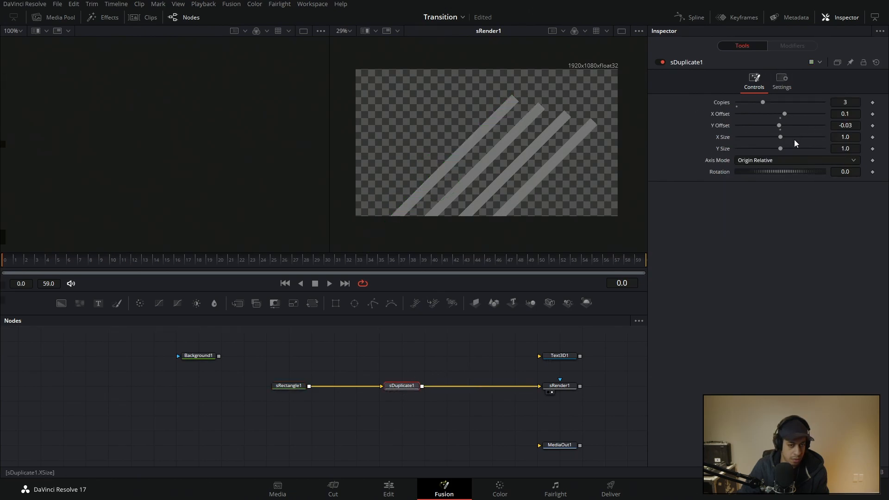
{"action": "left_click", "coordinate": [789, 158]}
{"action": "left_click", "coordinate": [728, 202]}
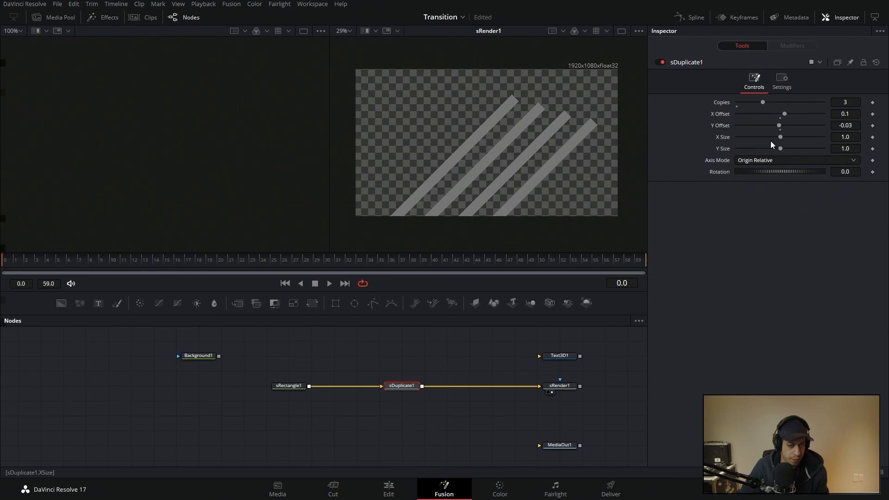
{"action": "left_click_drag", "start_coordinate": [784, 115], "coordinate": [787, 115]}
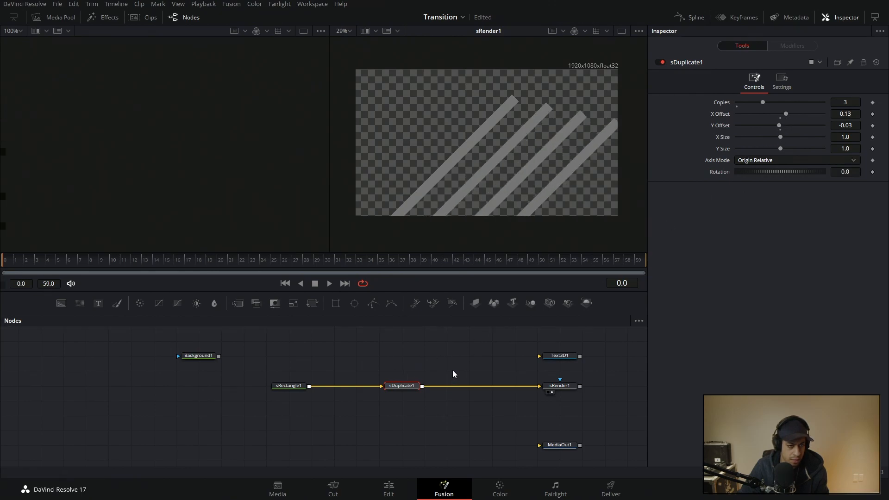
- Insert an sGrid node after sDuplicate1 to try repeating the bars in a grid
{"action": "left_click_drag", "start_coordinate": [434, 393], "coordinate": [421, 395]}
{"action": "key", "text": "shift+space"}
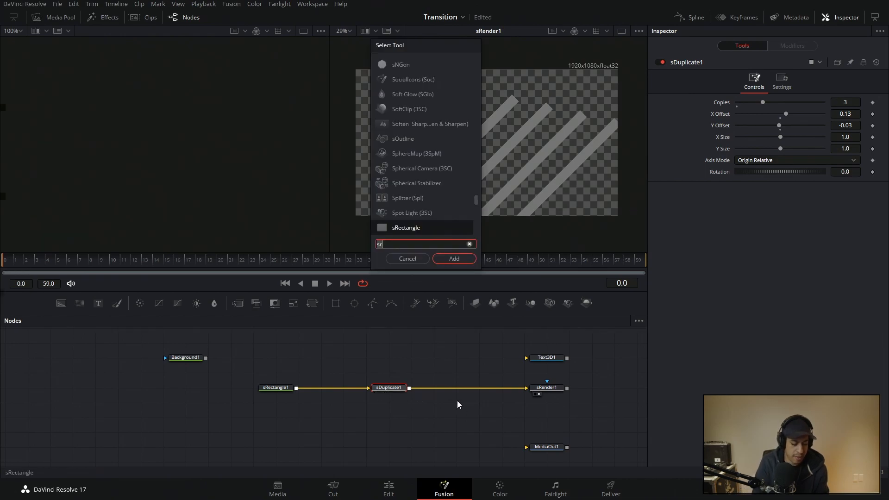
{"action": "type", "text": "gr"}
{"action": "key", "text": "Down"}
{"action": "key", "text": "Up"}
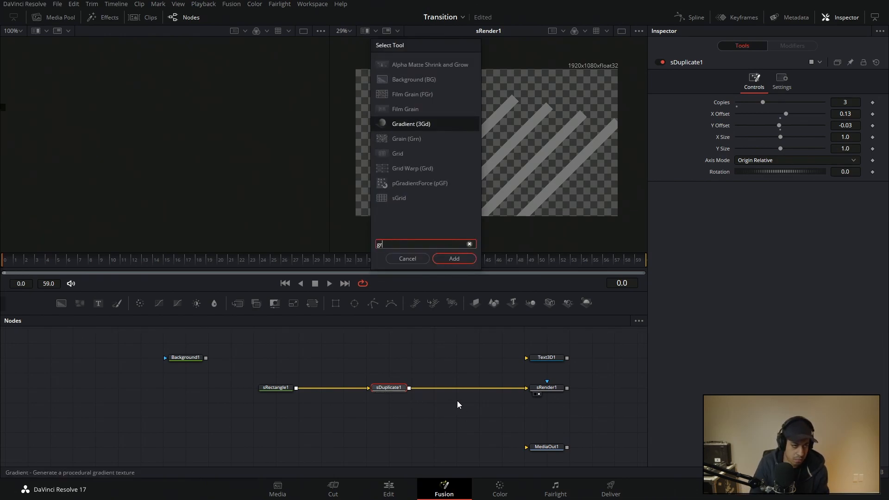
{"action": "key", "text": "Up"}
{"action": "key", "text": "Down"}
{"action": "key", "text": "Down"}
{"action": "key", "text": "Down"}
{"action": "key", "text": "Down"}
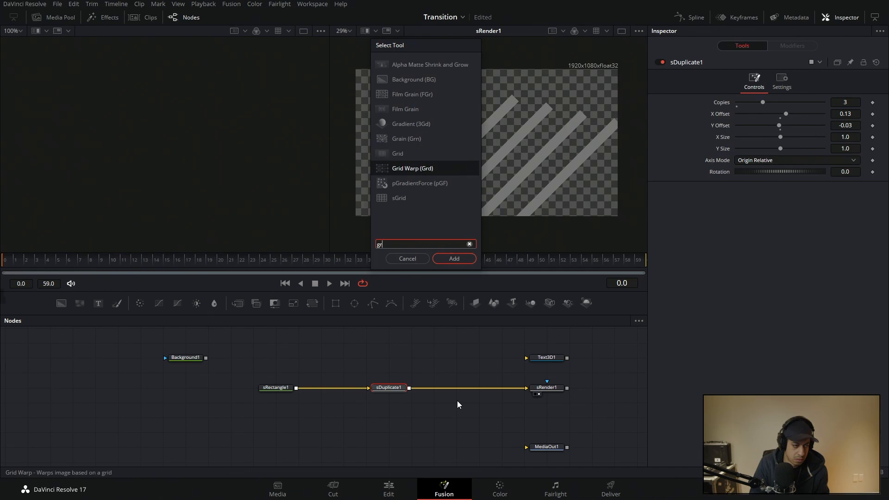
{"action": "key", "text": "Down"}
{"action": "key", "text": "Down"}
{"action": "key", "text": "Return"}
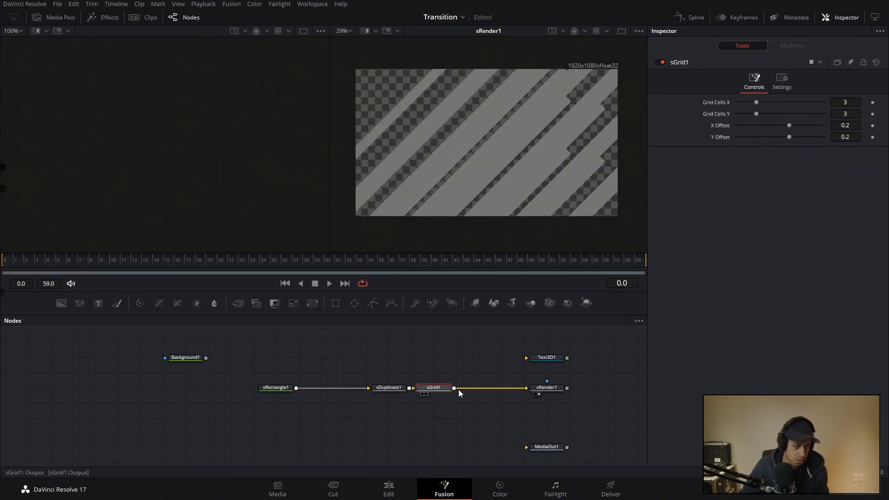
- Space out the shape nodes, try Grid Cells Y at 4 in sGrid1, and delete the sGrid1 node
{"action": "left_click_drag", "start_coordinate": [445, 392], "coordinate": [467, 391]}
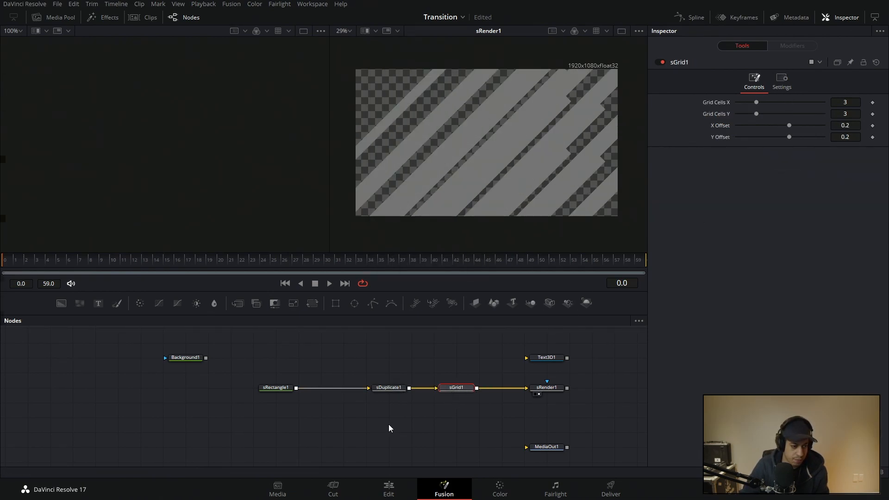
{"action": "left_click_drag", "start_coordinate": [280, 362], "coordinate": [433, 388]}
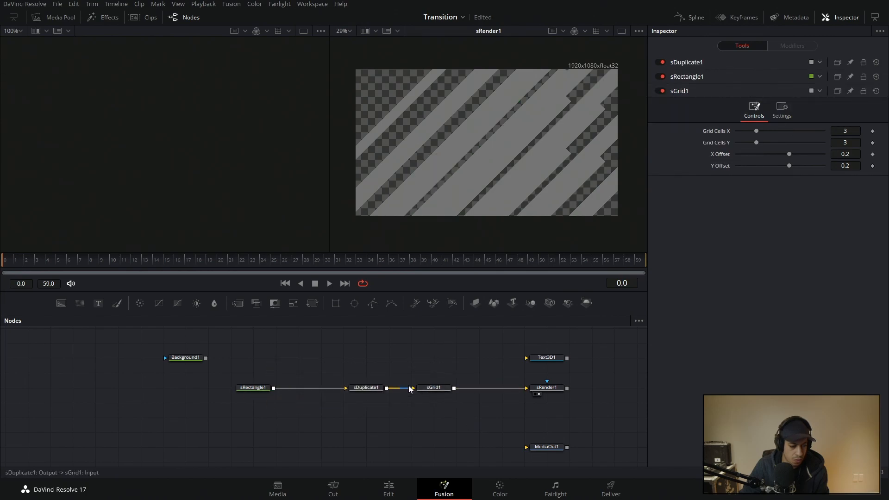
{"action": "left_click", "coordinate": [439, 389]}
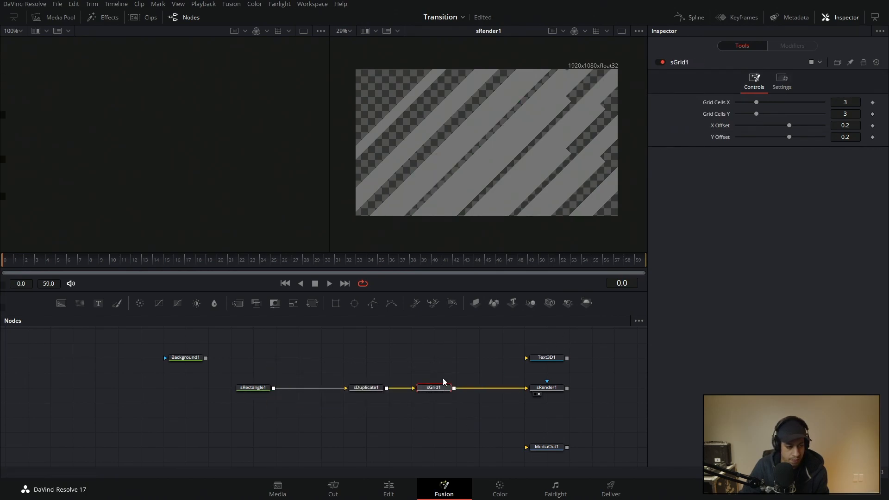
{"action": "left_click_drag", "start_coordinate": [758, 115], "coordinate": [763, 116]}
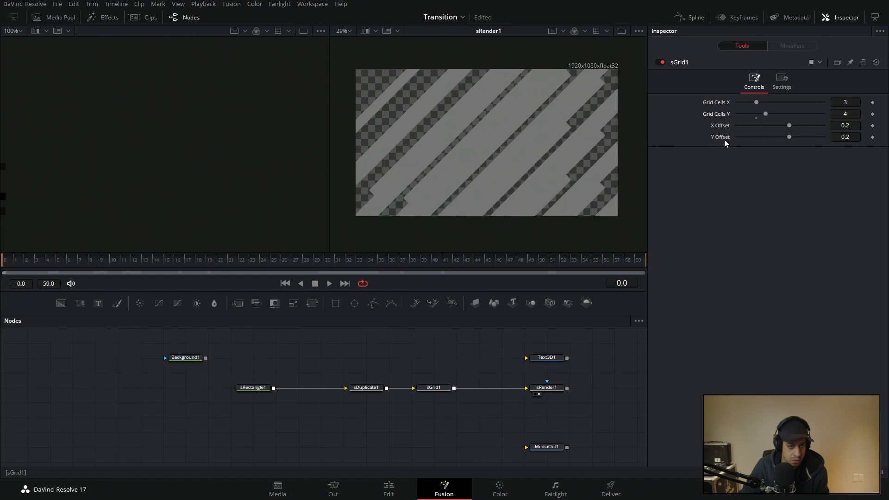
{"action": "left_click", "coordinate": [432, 389]}
{"action": "key", "text": "Delete"}
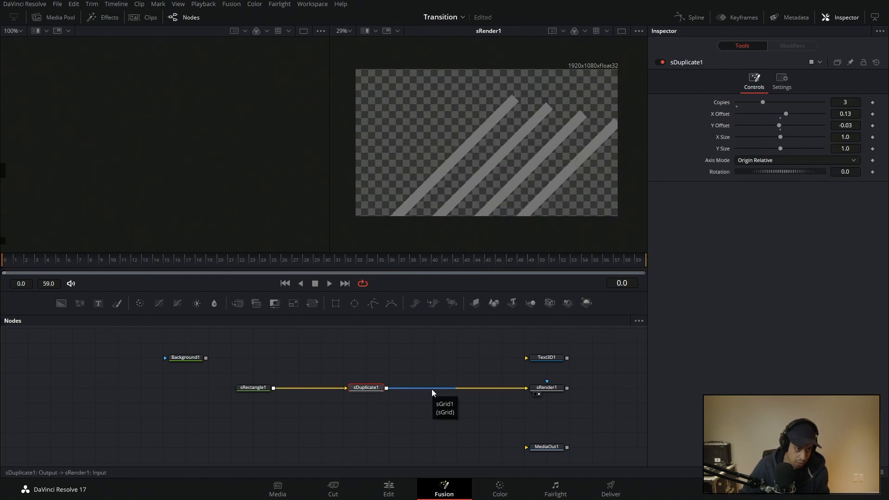
- Move sRender1 closer to sDuplicate1, add a Drop Shadow node after it, and show that node in the viewer
{"action": "left_click_drag", "start_coordinate": [530, 387], "coordinate": [443, 390]}
{"action": "key", "text": "shift+space"}
{"action": "type", "text": "gr"}
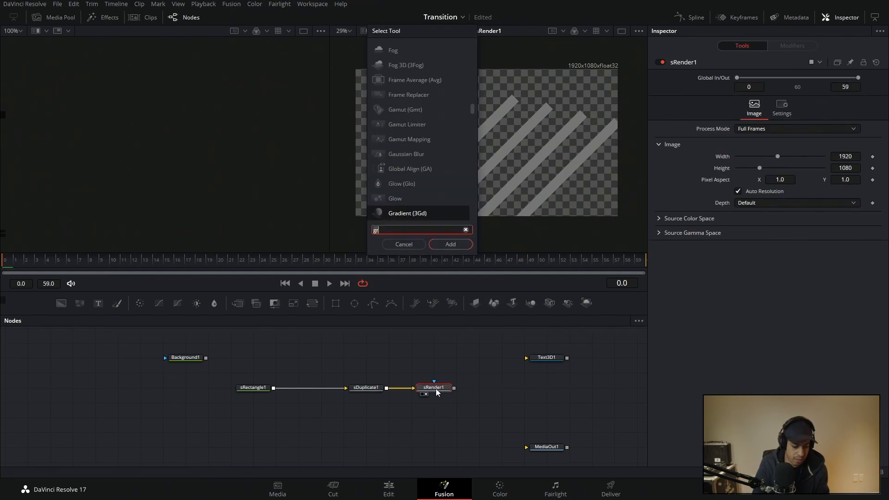
{"action": "key", "text": "BackSpace"}
{"action": "key", "text": "BackSpace"}
{"action": "type", "text": "drop"}
{"action": "key", "text": "Return"}
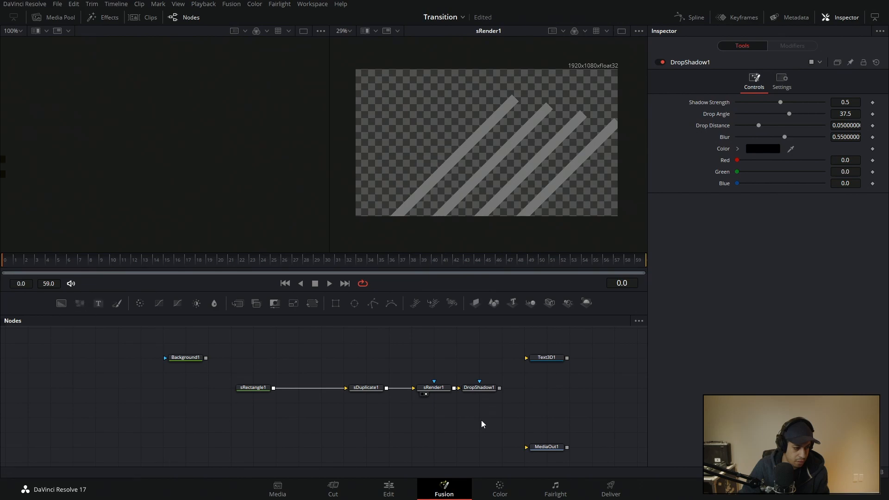
{"action": "left_click_drag", "start_coordinate": [480, 389], "coordinate": [502, 358]}
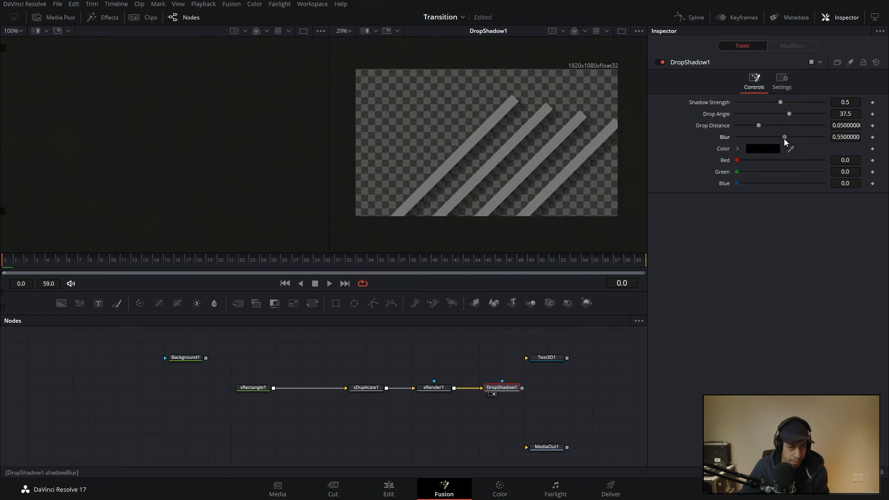
- Set DropShadow1 to a blur of about 0.326, a drop distance of about 0.027 and a shadow strength of about 0.72
{"action": "left_click_drag", "start_coordinate": [785, 137], "coordinate": [765, 140]}
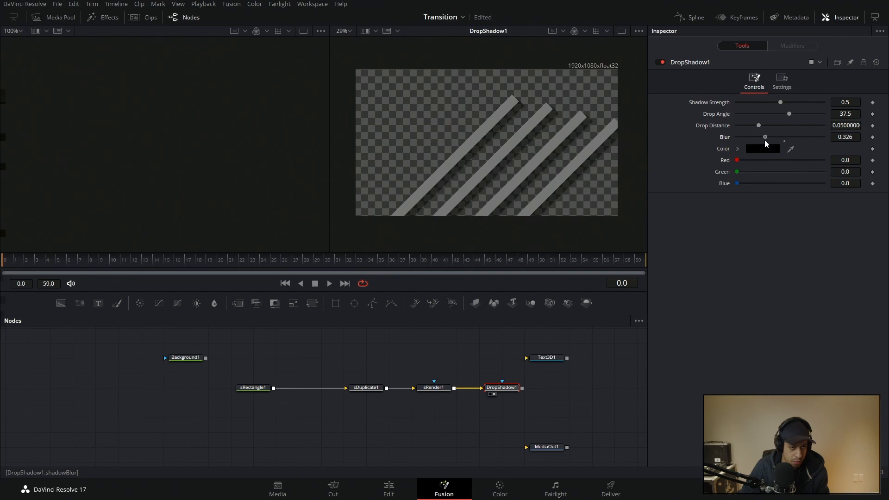
{"action": "left_click_drag", "start_coordinate": [788, 102], "coordinate": [829, 104]}
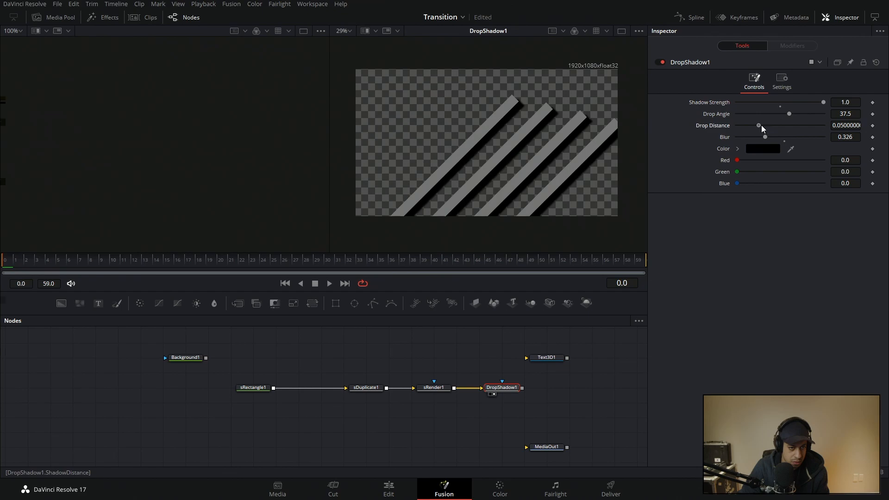
{"action": "left_click_drag", "start_coordinate": [762, 125], "coordinate": [751, 128]}
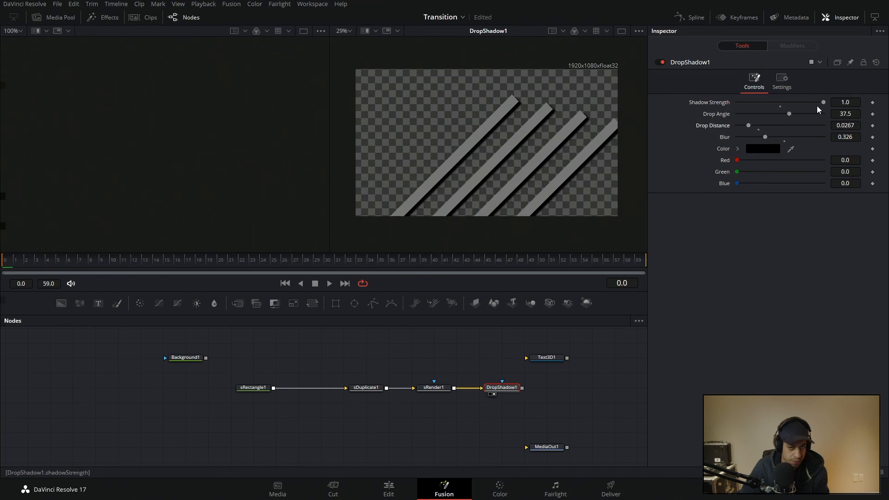
{"action": "left_click_drag", "start_coordinate": [817, 106], "coordinate": [799, 105]}
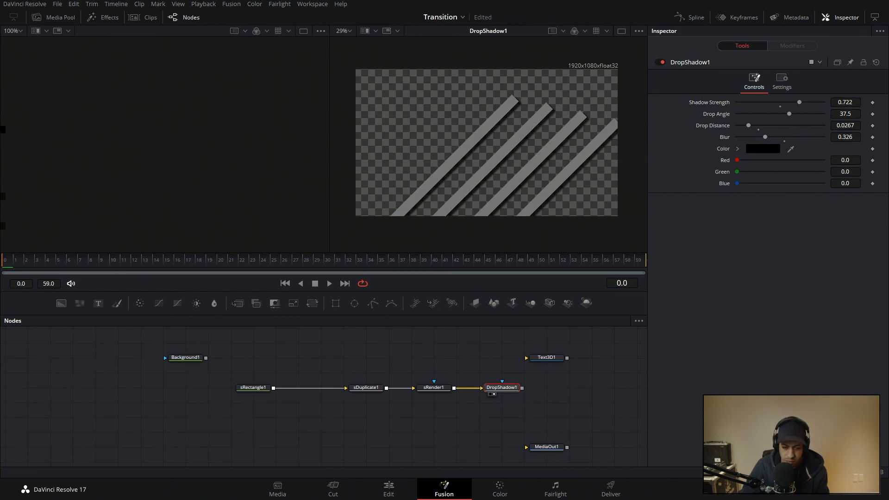
- Move the sRectangle1 bar toward the frame's lower-left corner, to an offset of about -0.54 in X and -0.30 in Y
{"action": "left_click_drag", "start_coordinate": [502, 388], "coordinate": [523, 387]}
{"action": "left_click", "coordinate": [250, 388]}
{"action": "left_click_drag", "start_coordinate": [435, 177], "coordinate": [345, 222]}
- Place MediaOut1 in line with Text3D1 and move DropShadow1 closer to sRender1 in the node graph
{"action": "left_click_drag", "start_coordinate": [460, 379], "coordinate": [432, 367]}
{"action": "left_click", "coordinate": [496, 377]}
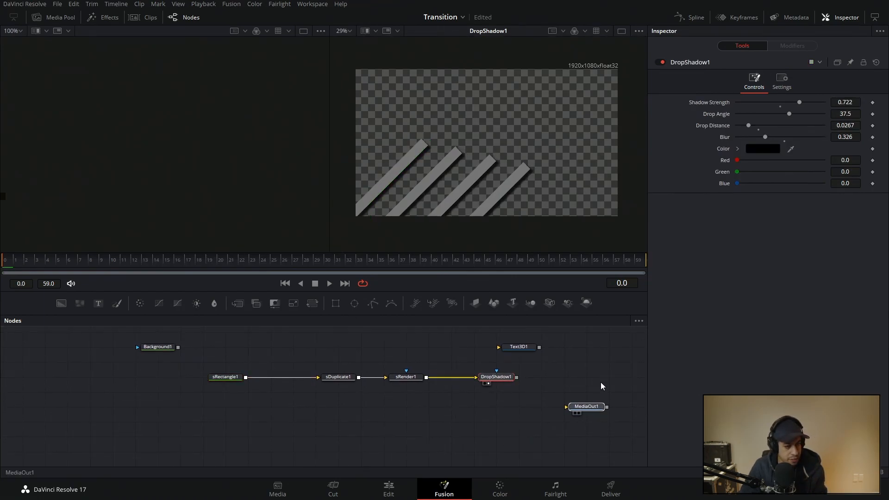
{"action": "left_click_drag", "start_coordinate": [586, 406], "coordinate": [609, 347]}
{"action": "left_click", "coordinate": [530, 350]}
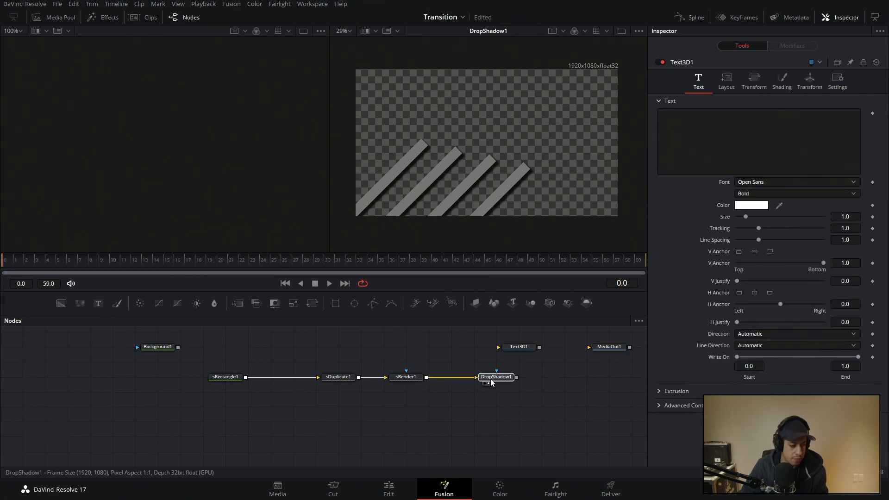
{"action": "left_click_drag", "start_coordinate": [496, 377], "coordinate": [474, 376]}
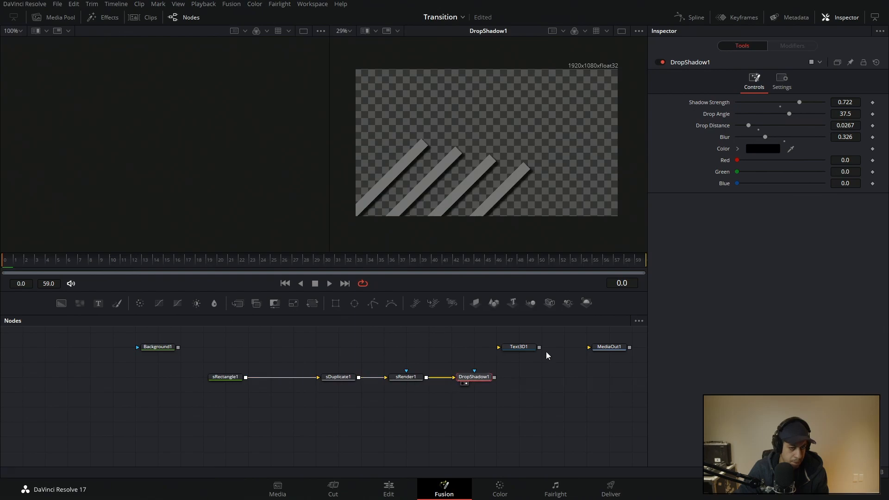
- Set the shadow strength of DropShadow1 to 0.5
{"action": "left_click", "coordinate": [857, 103]}
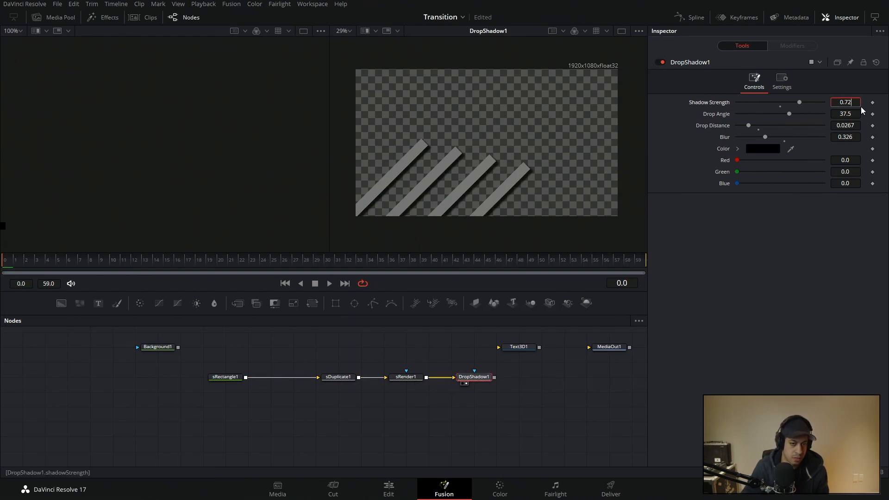
{"action": "type", "text": "5"}
{"action": "key", "text": "Tab"}
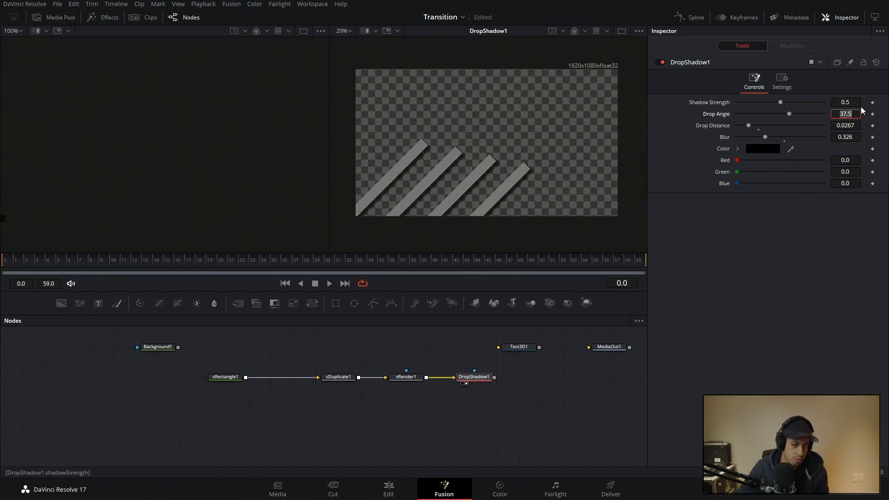
{"action": "left_click", "coordinate": [531, 430]}
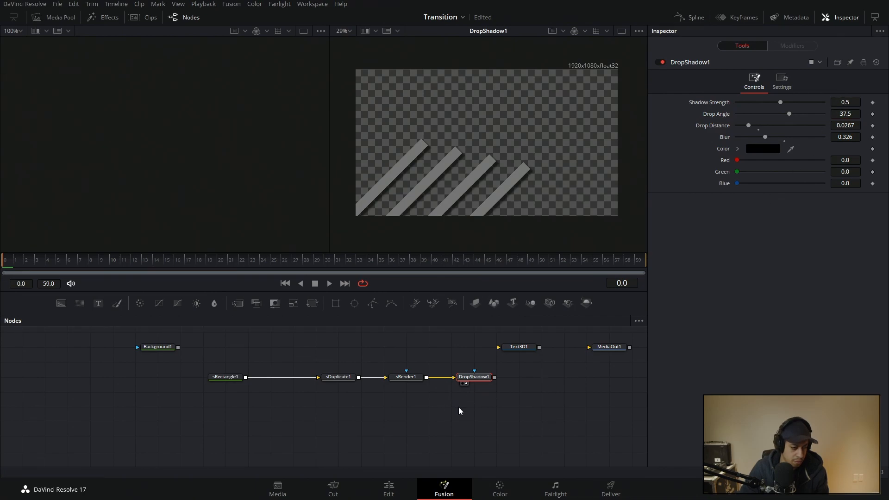
- Duplicate the node chain from sRectangle1 to DropShadow1 and place the copy directly below the original
{"action": "left_click_drag", "start_coordinate": [237, 370], "coordinate": [484, 399]}
{"action": "key", "text": "ctrl+c"}
{"action": "key", "text": "ctrl+v"}
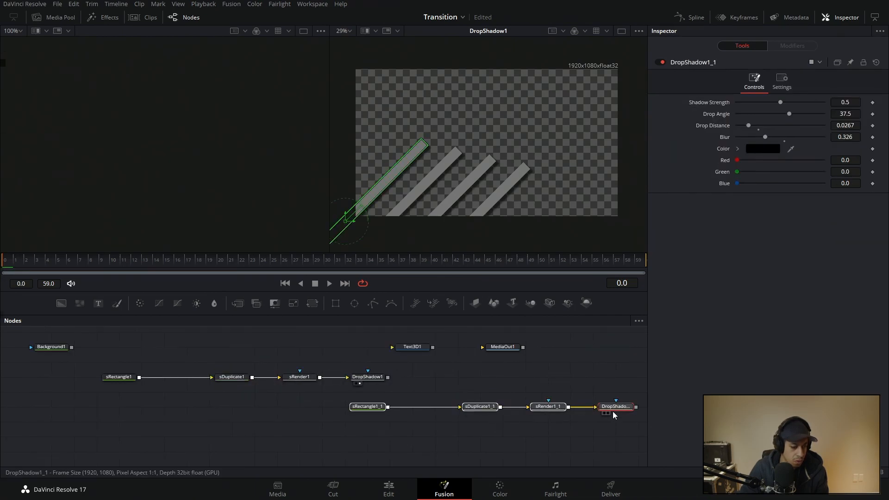
{"action": "left_click_drag", "start_coordinate": [614, 413], "coordinate": [397, 412]}
- Change the colour of sRectangle1_1 to a dark grey of about 0.21 in red, green and blue
{"action": "left_click", "coordinate": [141, 407]}
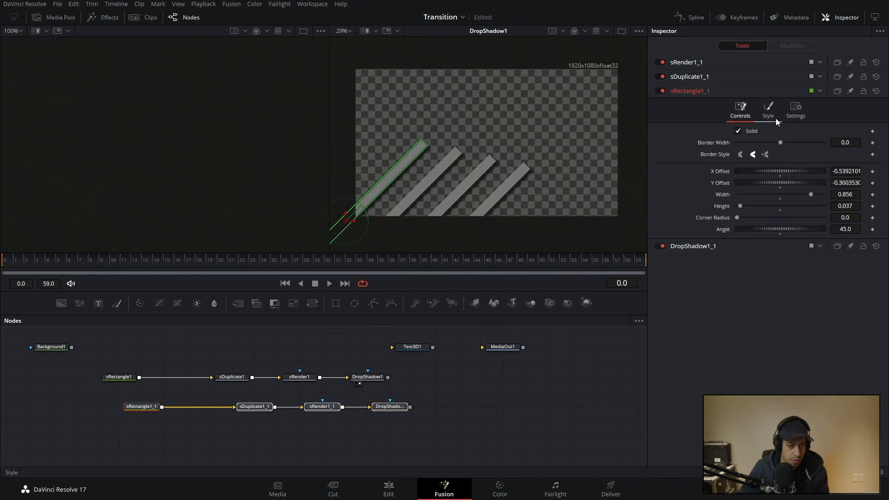
{"action": "left_click", "coordinate": [769, 111]}
{"action": "left_click", "coordinate": [764, 132]}
{"action": "left_click", "coordinate": [555, 240]}
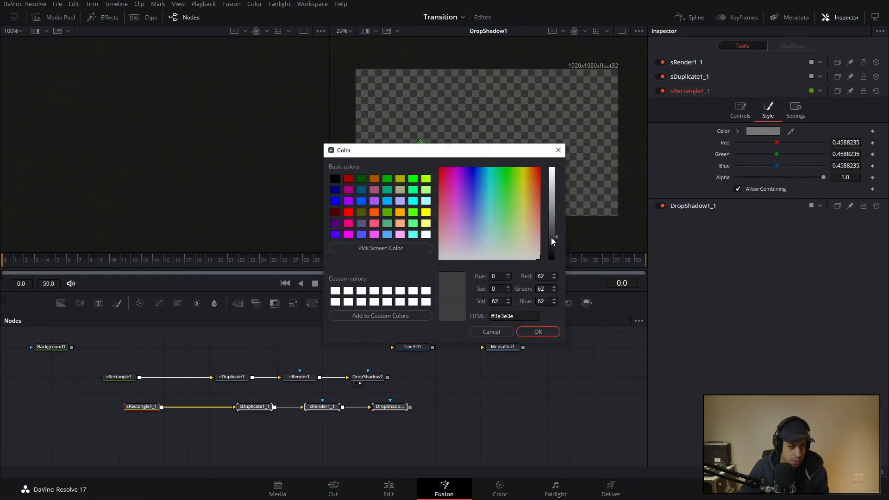
{"action": "left_click", "coordinate": [538, 332]}
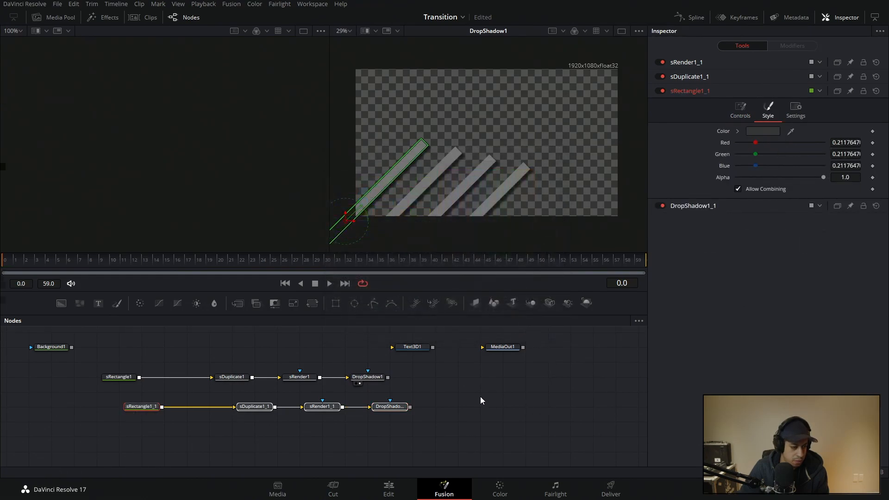
- Move the sRectangle1_1 bar up to the frame's upper middle and merge DropShadow1 over the duplicated chain's drop shadow
{"action": "left_click", "coordinate": [146, 408]}
{"action": "left_click_drag", "start_coordinate": [348, 221], "coordinate": [469, 119]}
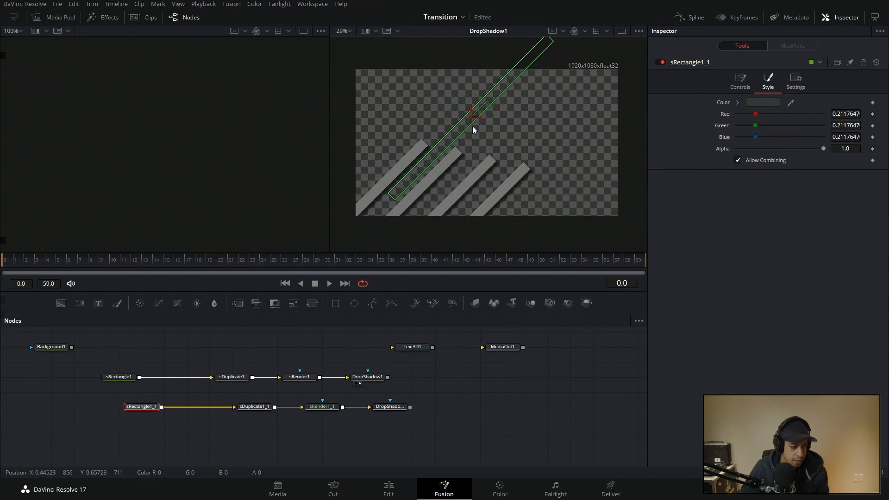
{"action": "left_click_drag", "start_coordinate": [388, 377], "coordinate": [545, 181]}
{"action": "left_click_drag", "start_coordinate": [440, 409], "coordinate": [507, 410]}
- Adjust the X and Y offsets of sDuplicate1_1 to bring the dark diagonal bars slightly closer together
{"action": "left_click", "coordinate": [255, 406]}
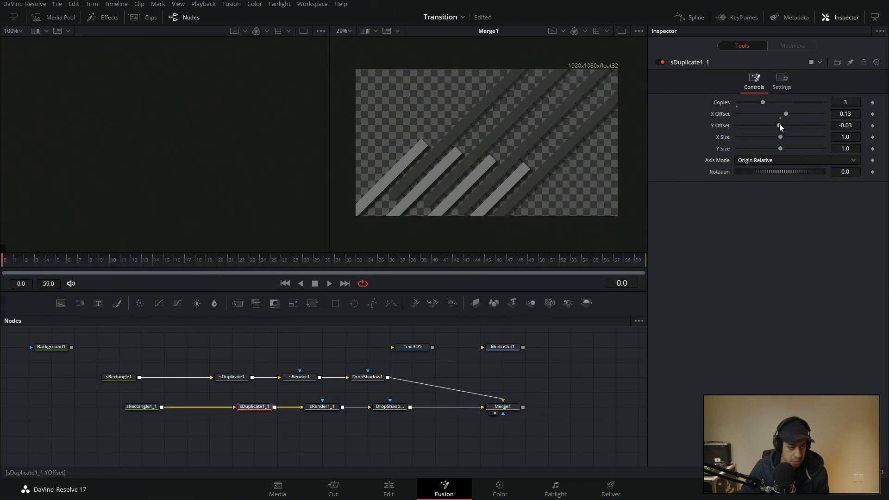
{"action": "left_click_drag", "start_coordinate": [781, 127], "coordinate": [802, 115]}
{"action": "mouse_move", "coordinate": [779, 125]}
{"action": "left_mouse_down"}
{"action": "mouse_move", "coordinate": [788, 127]}
{"action": "mouse_move", "coordinate": [784, 114]}
{"action": "left_mouse_up"}
{"action": "double_click", "coordinate": [722, 115]}
{"action": "double_click", "coordinate": [726, 126]}
{"action": "left_click_drag", "start_coordinate": [781, 125], "coordinate": [779, 126]}
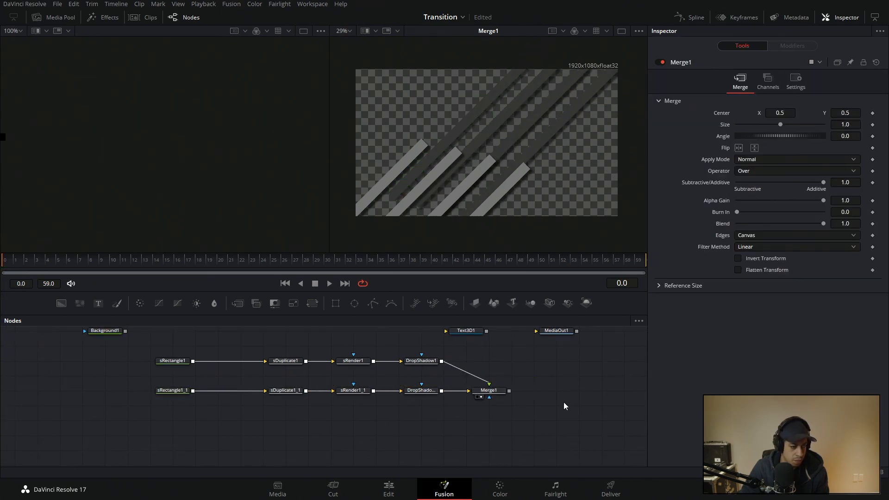
{"action": "left_click", "coordinate": [490, 391]}
{"action": "key", "text": "shift+space"}
{"action": "type", "text": "drop"}
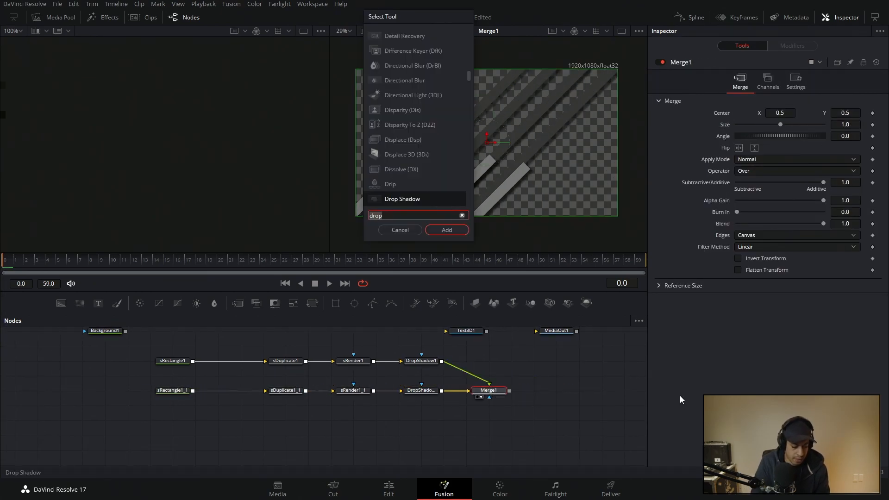
{"action": "key", "text": "BackSpace"}
{"action": "key", "text": "BackSpace"}
{"action": "key", "text": "BackSpace"}
{"action": "key", "text": "BackSpace"}
{"action": "type", "text": "tran"}
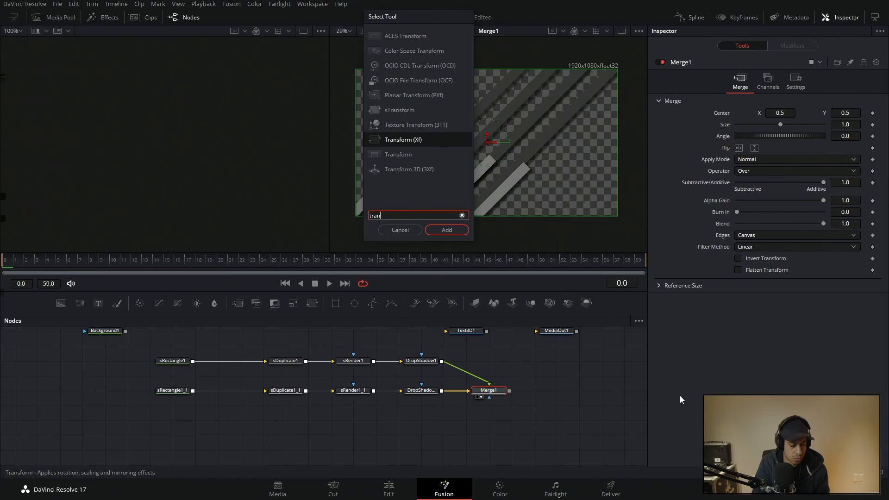
{"action": "key", "text": "Escape"}
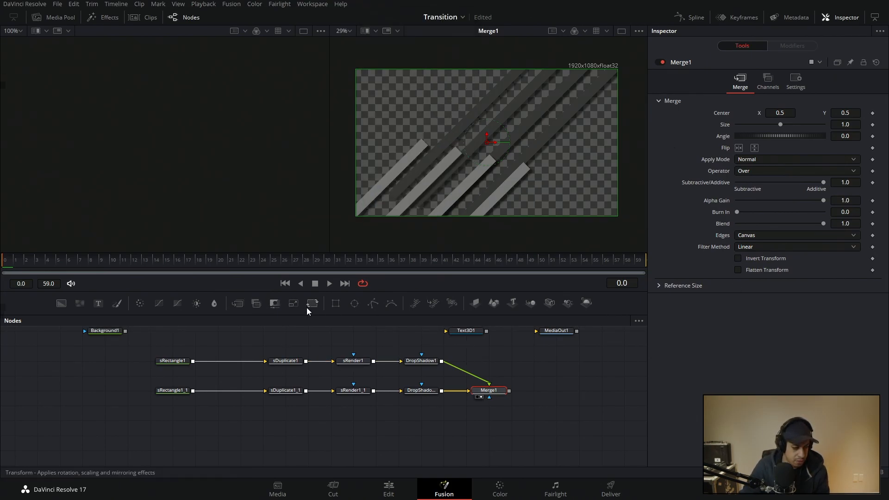
- Add a second merge combining Merge1's output with itself, flip the foreground horizontally and vertically, and shift its center X to about 0.378
{"action": "left_click_drag", "start_coordinate": [250, 304], "coordinate": [579, 392]}
{"action": "key", "text": "2"}
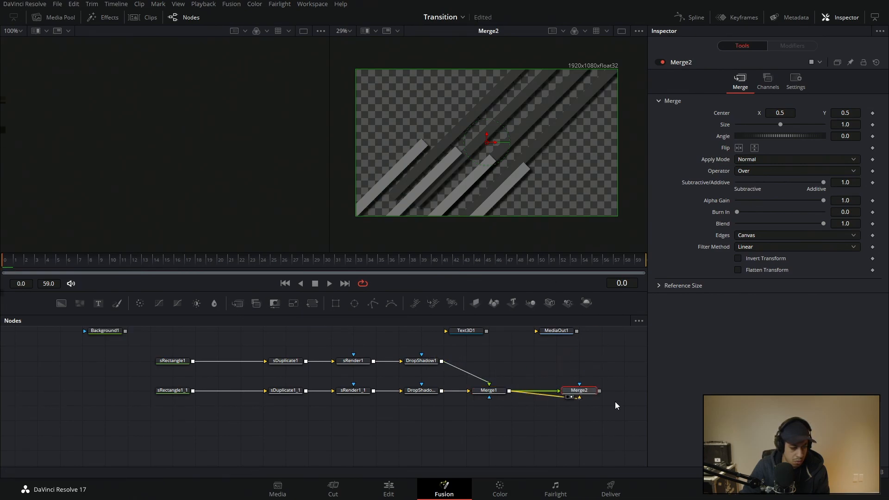
{"action": "left_click", "coordinate": [751, 148]}
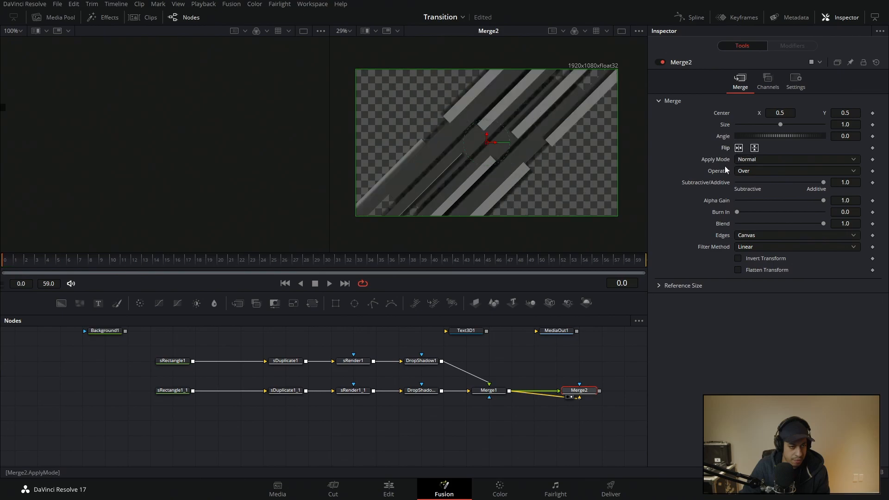
{"action": "left_click_drag", "start_coordinate": [491, 142], "coordinate": [462, 155]}
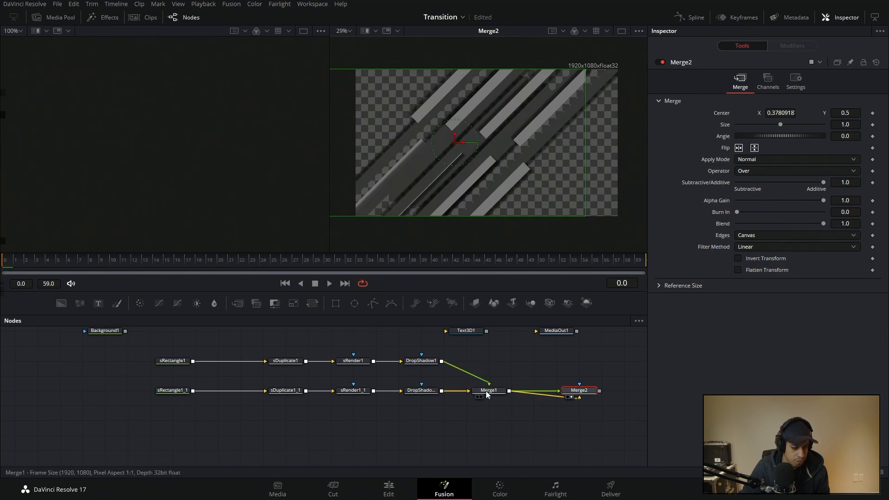
- Move the Merge1 node below the drop shadow rows and Merge2 slightly up, and select the duplicated chain's drop shadow
{"action": "left_click_drag", "start_coordinate": [485, 391], "coordinate": [486, 420]}
{"action": "left_click_drag", "start_coordinate": [593, 392], "coordinate": [593, 377]}
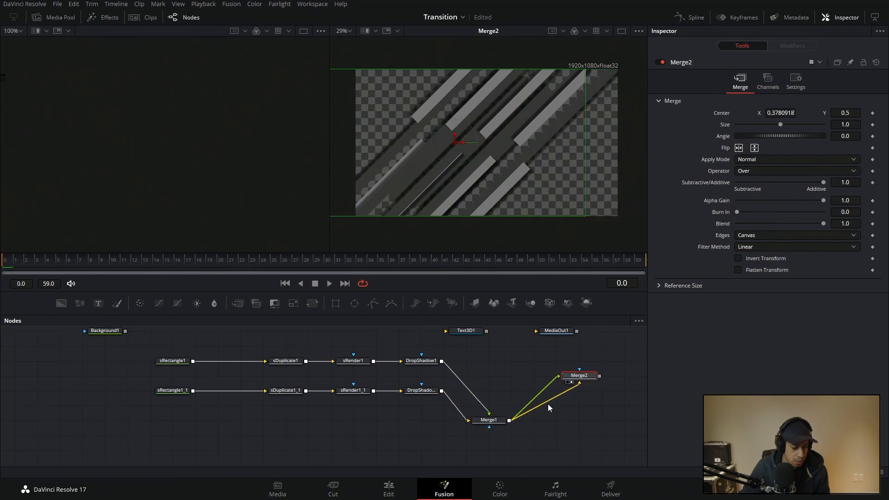
{"action": "left_click", "coordinate": [420, 393]}
{"action": "left_click", "coordinate": [578, 376]}
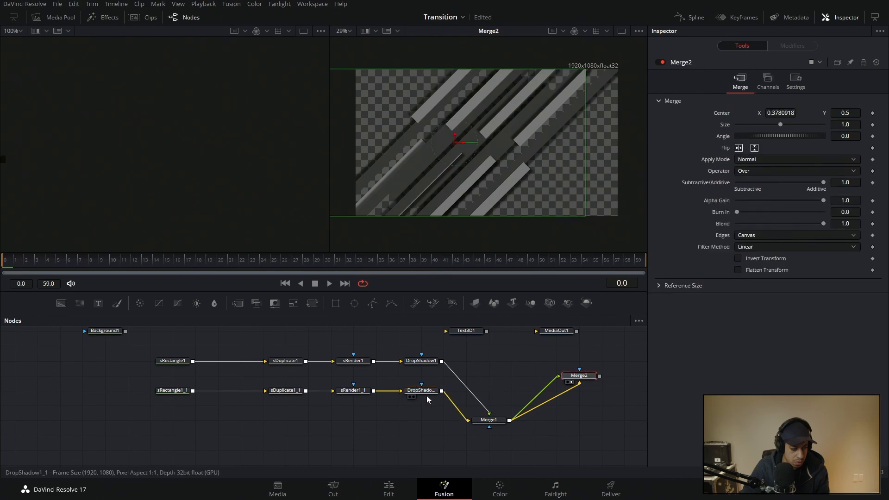
{"action": "left_click", "coordinate": [421, 392]}
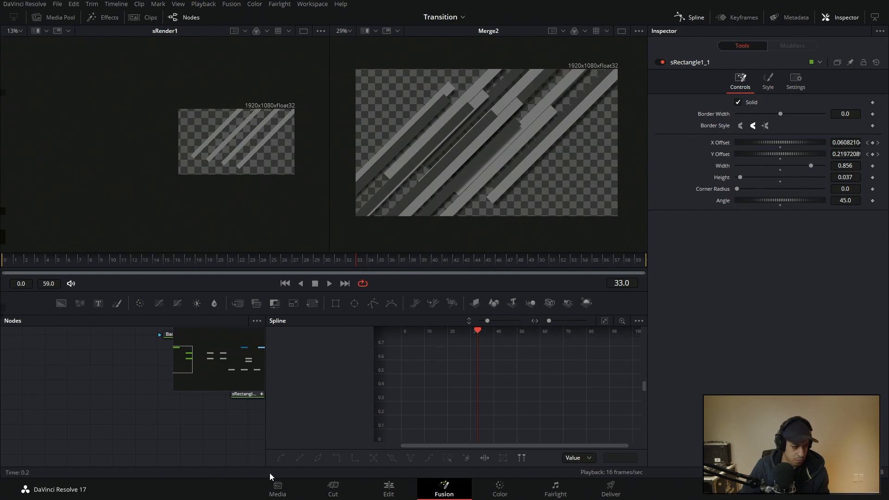
- Turn off Auto Resolution on sRender1 and set its image size to 3000 by 3000
{"action": "left_click_drag", "start_coordinate": [227, 436], "coordinate": [64, 408]}
{"action": "left_click_drag", "start_coordinate": [179, 417], "coordinate": [42, 433]}
{"action": "mouse_move", "coordinate": [231, 412]}
{"action": "left_mouse_down"}
{"action": "mouse_move", "coordinate": [128, 427]}
{"action": "mouse_move", "coordinate": [315, 427]}
{"action": "left_mouse_up"}
{"action": "left_click_drag", "start_coordinate": [98, 422], "coordinate": [13, 440]}
{"action": "left_click", "coordinate": [62, 351]}
{"action": "left_click", "coordinate": [132, 358]}
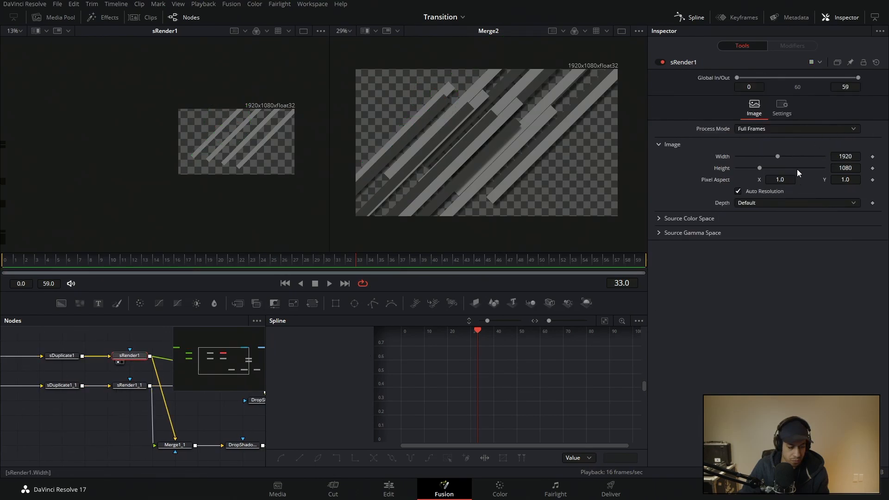
{"action": "left_click", "coordinate": [738, 191]}
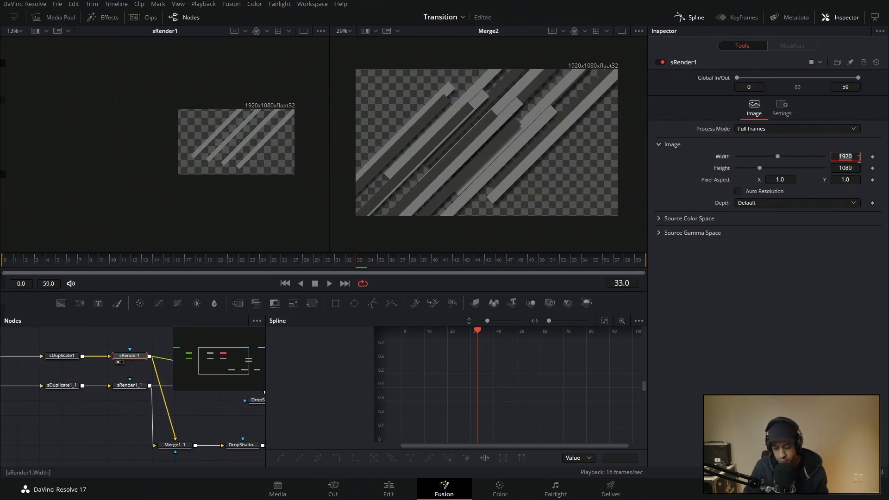
{"action": "key", "text": "Tab"}
{"action": "type", "text": "3"}
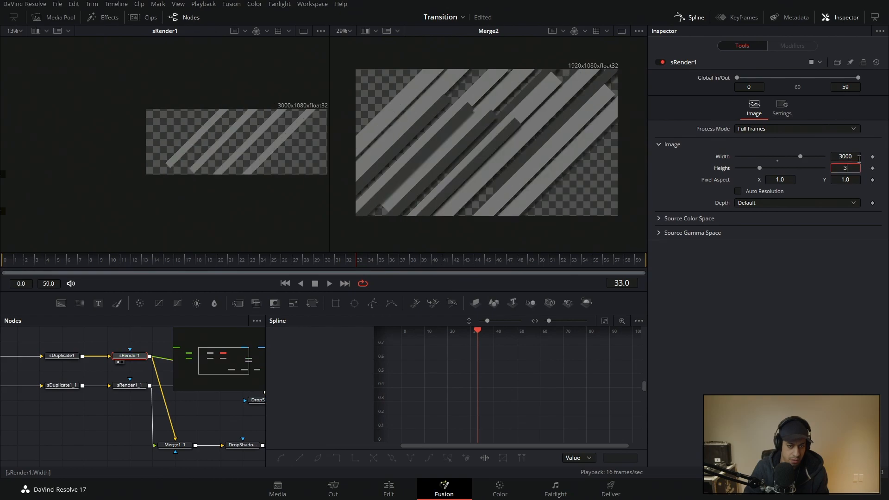
{"action": "key", "text": "Tab"}
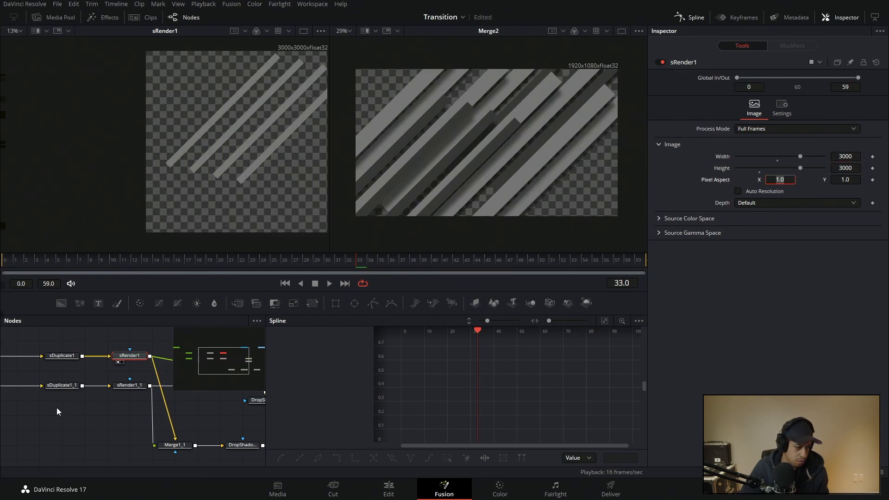
- Reset the angle of sRectangle1 to 0 and select the sDuplicate1 node
{"action": "scroll", "coordinate": [57, 411], "scroll_direction": "left", "scroll_amount": 5}
{"action": "left_click", "coordinate": [44, 376]}
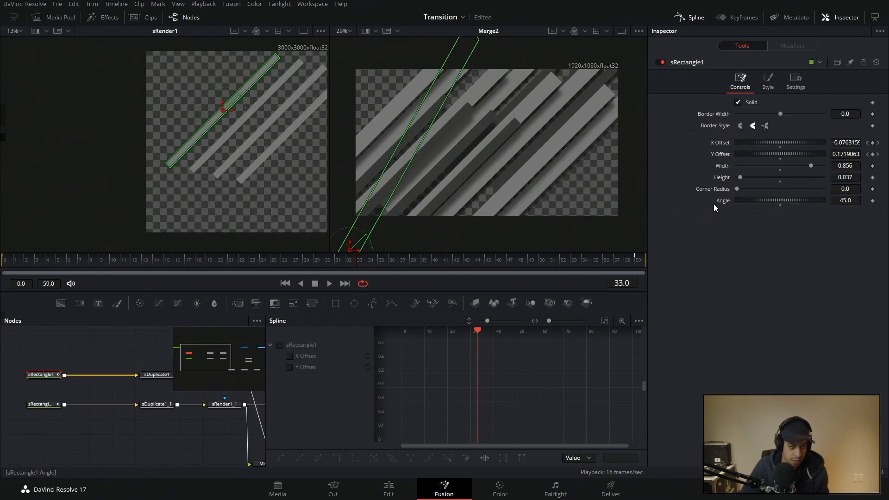
{"action": "double_click", "coordinate": [723, 202]}
{"action": "left_click_drag", "start_coordinate": [77, 386], "coordinate": [6, 412]}
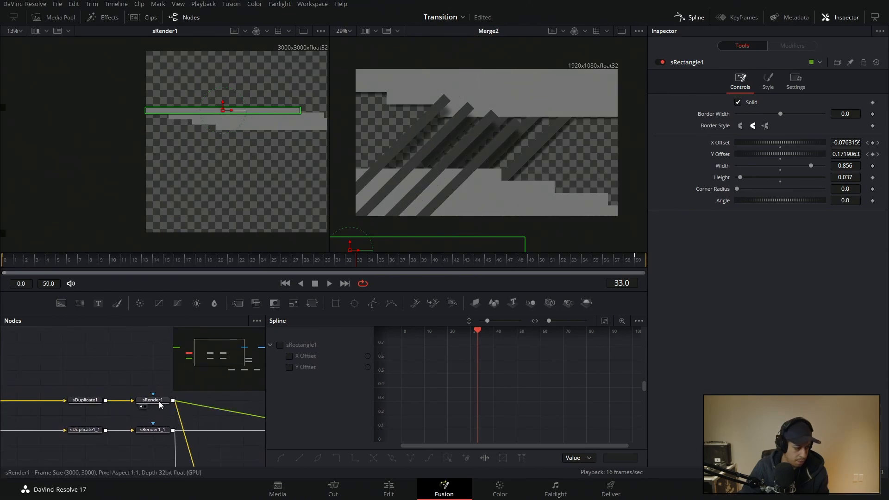
{"action": "left_click_drag", "start_coordinate": [107, 361], "coordinate": [131, 346]}
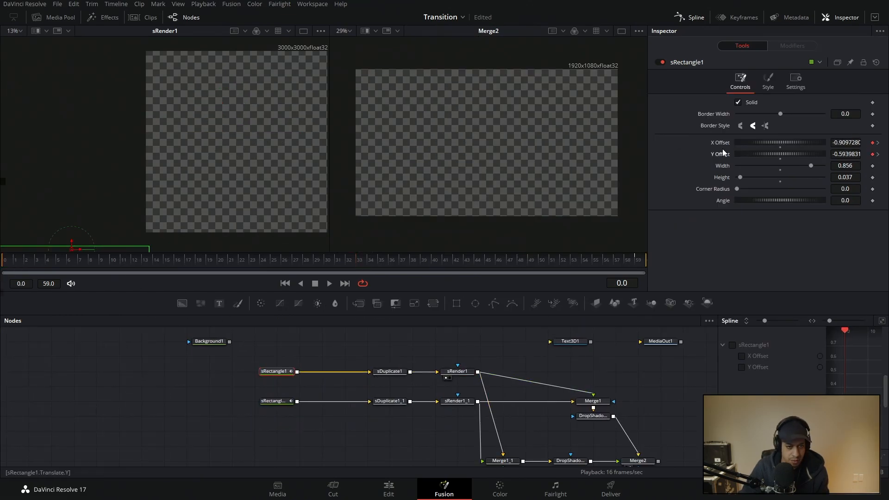
{"action": "left_click", "coordinate": [390, 371]}
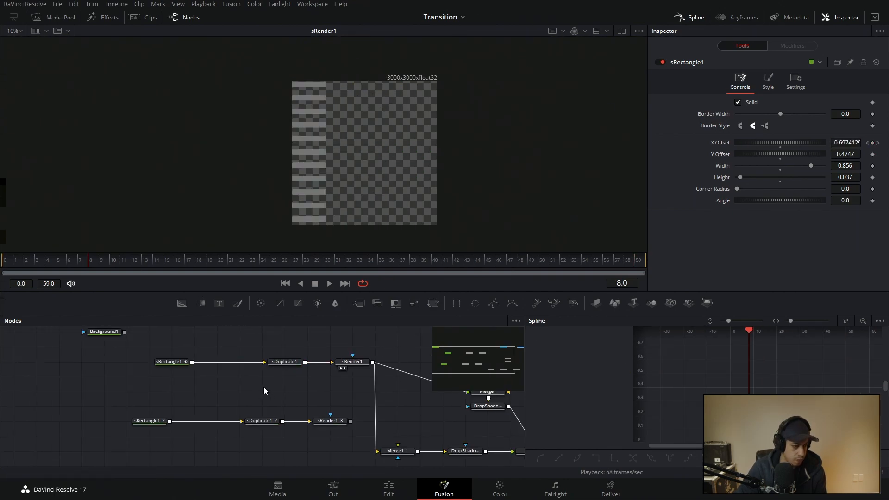
- Return to frame 0 and delete the lower chain of sRectangle1_2, sDuplicate1_2 and sRender1_3
{"action": "key", "text": "Home"}
{"action": "left_click_drag", "start_coordinate": [130, 394], "coordinate": [343, 449]}
{"action": "key", "text": "Delete"}
- Duplicate the chain from sRectangle1 to sRender1 and place the copy directly below the original
{"action": "left_click_drag", "start_coordinate": [164, 346], "coordinate": [367, 380]}
{"action": "key", "text": "ctrl+c"}
{"action": "key", "text": "ctrl+v"}
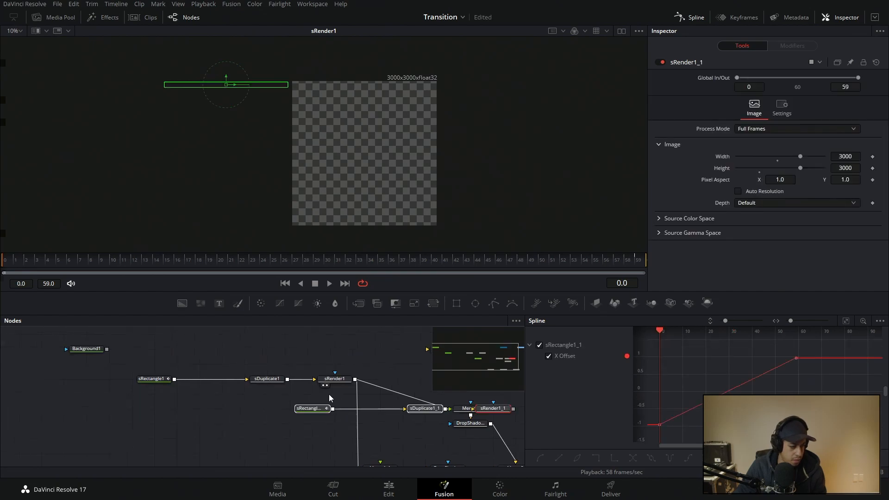
{"action": "left_click_drag", "start_coordinate": [419, 408], "coordinate": [261, 409]}
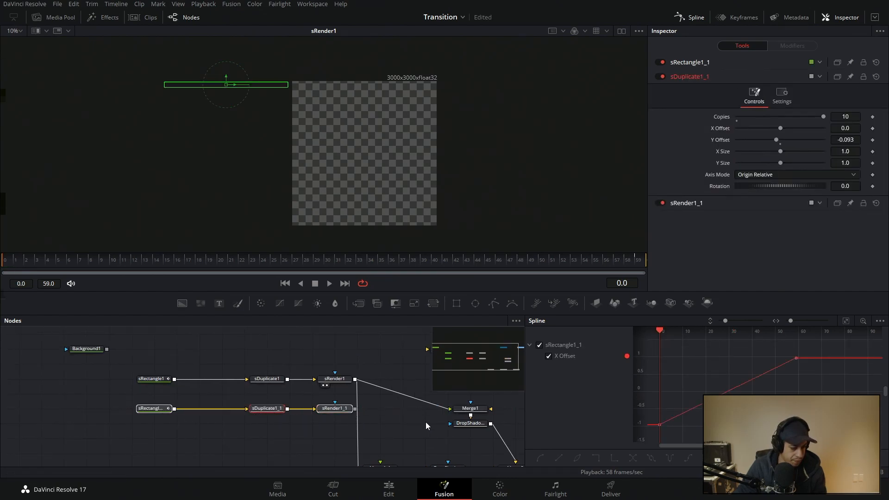
- Change the colour of sRectangle1_1 to light grey #cbcbcb
{"action": "scroll", "coordinate": [242, 401], "scroll_direction": "down", "scroll_amount": 2}
{"action": "left_click", "coordinate": [145, 384]}
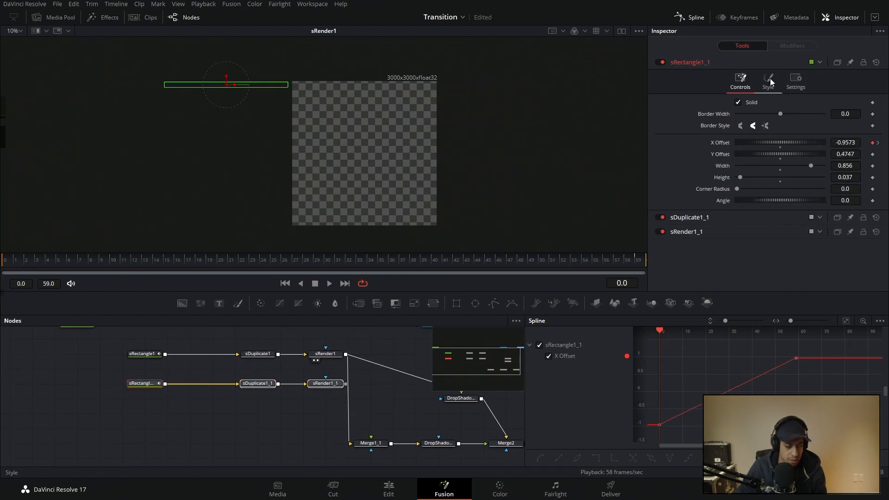
{"action": "left_click", "coordinate": [769, 79]}
{"action": "left_click", "coordinate": [763, 103]}
{"action": "left_click_drag", "start_coordinate": [554, 214], "coordinate": [557, 186]}
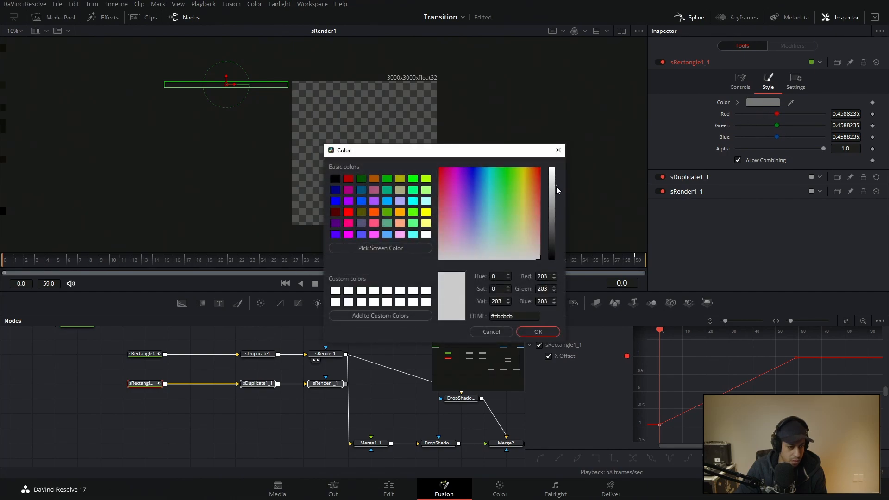
{"action": "left_click", "coordinate": [539, 332]}
- Duplicate the light grey chain from sRectangle1_1 to sRender1_1 and align the copy as a third row below it
{"action": "left_click", "coordinate": [256, 447]}
{"action": "left_click_drag", "start_coordinate": [351, 409], "coordinate": [110, 368]}
{"action": "key", "text": "ctrl+c"}
{"action": "key", "text": "ctrl+v"}
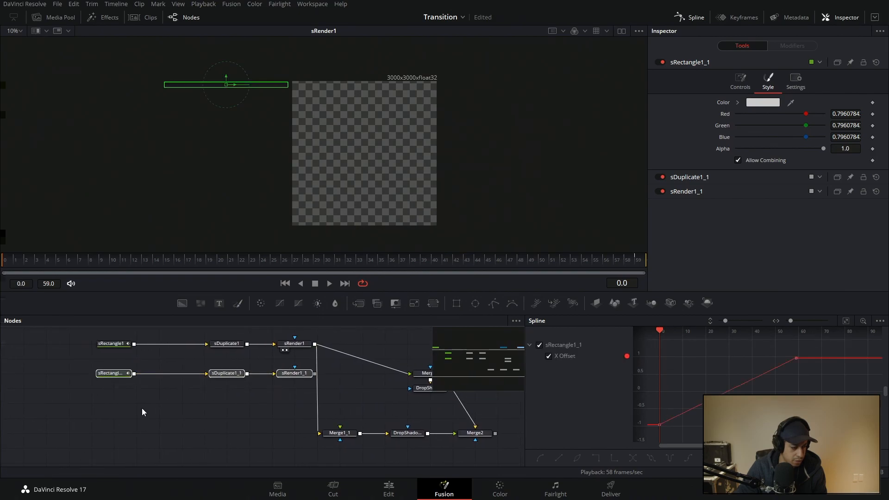
{"action": "left_click_drag", "start_coordinate": [287, 412], "coordinate": [20, 417]}
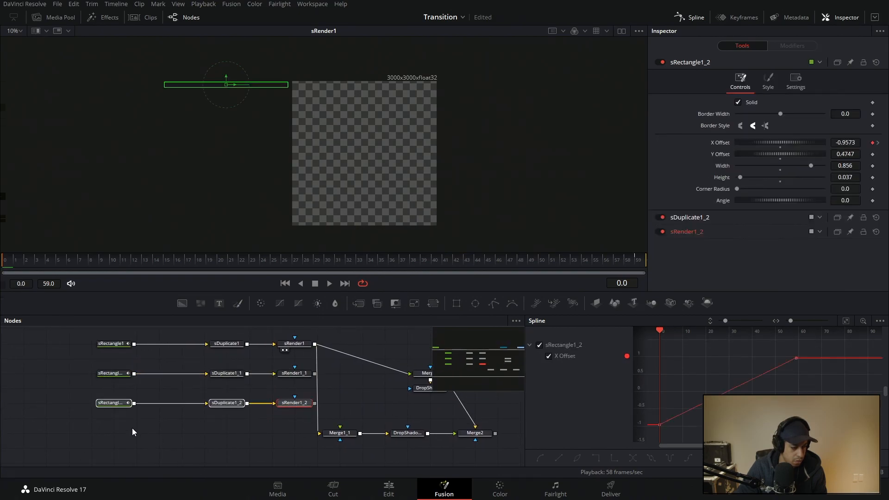
{"action": "left_click_drag", "start_coordinate": [159, 403], "coordinate": [226, 403]}
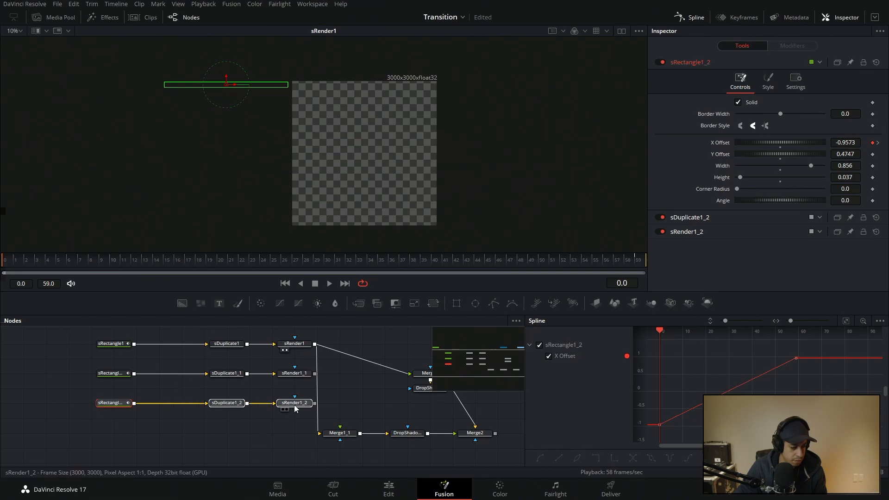
- View sRender1_2 at frame 24 and colour sRectangle1_2 bright red with red 1.0, green about 0.243 and blue about 0.255
{"action": "key", "text": "1"}
{"action": "left_click", "coordinate": [262, 260]}
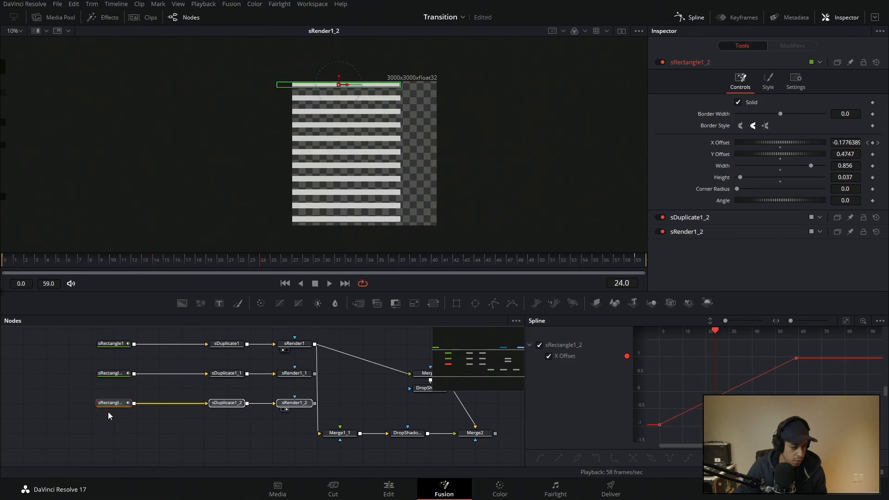
{"action": "left_click", "coordinate": [772, 86]}
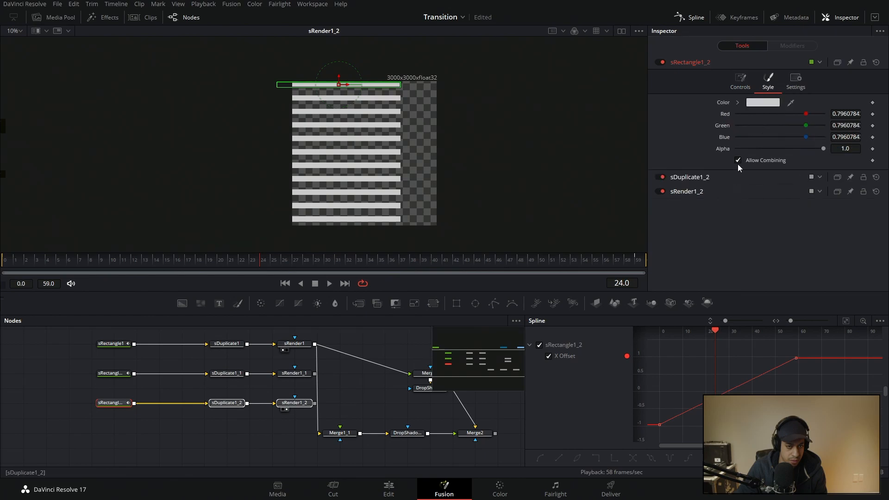
{"action": "left_click", "coordinate": [759, 104]}
{"action": "left_click_drag", "start_coordinate": [463, 206], "coordinate": [425, 214]}
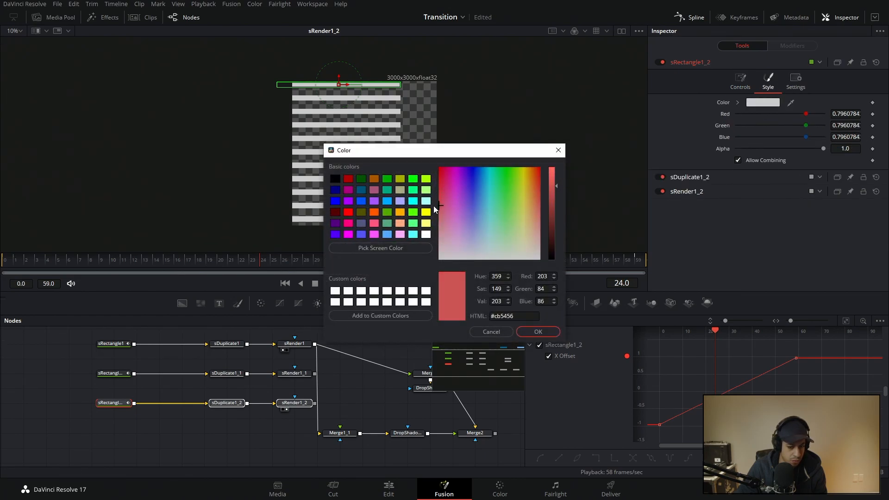
{"action": "left_click", "coordinate": [537, 332]}
{"action": "left_click", "coordinate": [762, 102]}
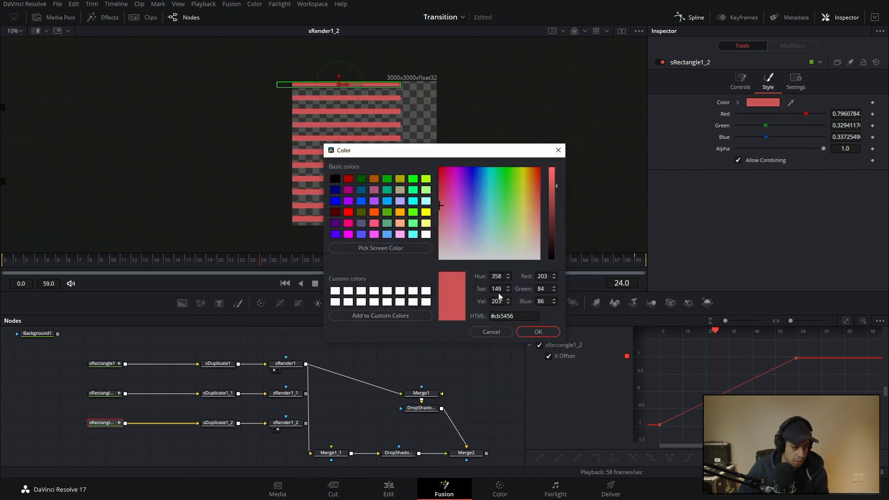
{"action": "left_click", "coordinate": [552, 169]}
{"action": "left_click", "coordinate": [538, 331]}
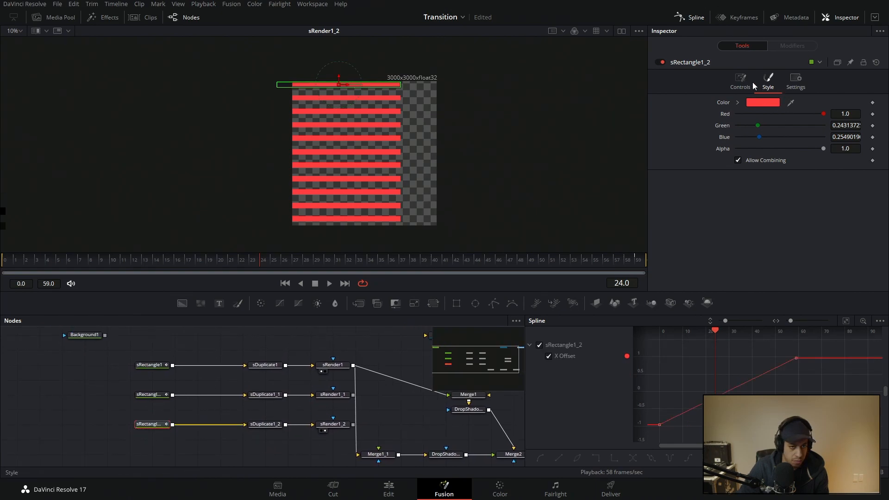
- Thin the red bars by setting the height of sRectangle1_2 to 0.014
{"action": "left_click", "coordinate": [741, 81]}
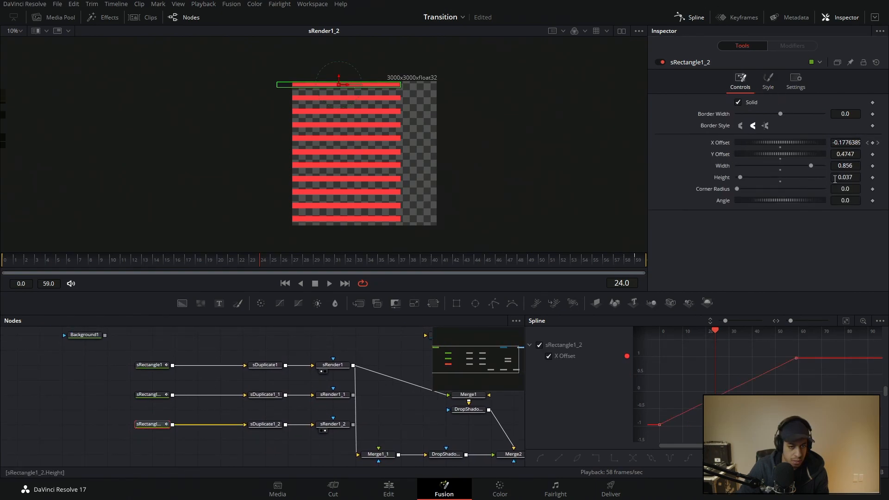
{"action": "left_click_drag", "start_coordinate": [835, 179], "coordinate": [823, 179]}
{"action": "left_click", "coordinate": [159, 448]}
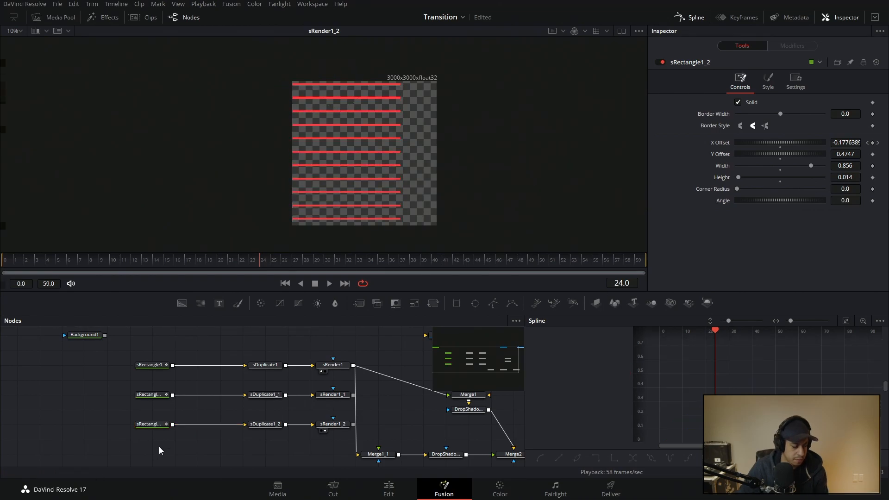
- Set the height of sRectangle1_1 to about 0.0274 and merge sRender1 over sRender1_1
{"action": "left_click", "coordinate": [268, 366]}
{"action": "left_click", "coordinate": [325, 372]}
{"action": "left_click", "coordinate": [325, 401]}
{"action": "left_click", "coordinate": [152, 395]}
{"action": "left_click_drag", "start_coordinate": [740, 178], "coordinate": [740, 178]}
{"action": "left_click_drag", "start_coordinate": [288, 353], "coordinate": [287, 382]}
{"action": "left_click", "coordinate": [345, 403]}
- Insert an sJitter node between sDuplicate1 and sRender1 and set its Shape X Size range from 0.896 to 1.168
{"action": "left_click", "coordinate": [121, 368]}
{"action": "key", "text": "shift+space"}
{"action": "left_click_drag", "start_coordinate": [239, 368], "coordinate": [268, 354]}
{"action": "left_click", "coordinate": [397, 214]}
{"action": "right_click", "coordinate": [262, 352]}
{"action": "left_click", "coordinate": [519, 394]}
{"action": "mouse_move", "coordinate": [800, 172]}
{"action": "left_mouse_down"}
{"action": "mouse_move", "coordinate": [811, 174]}
{"action": "mouse_move", "coordinate": [788, 172]}
{"action": "left_mouse_up"}
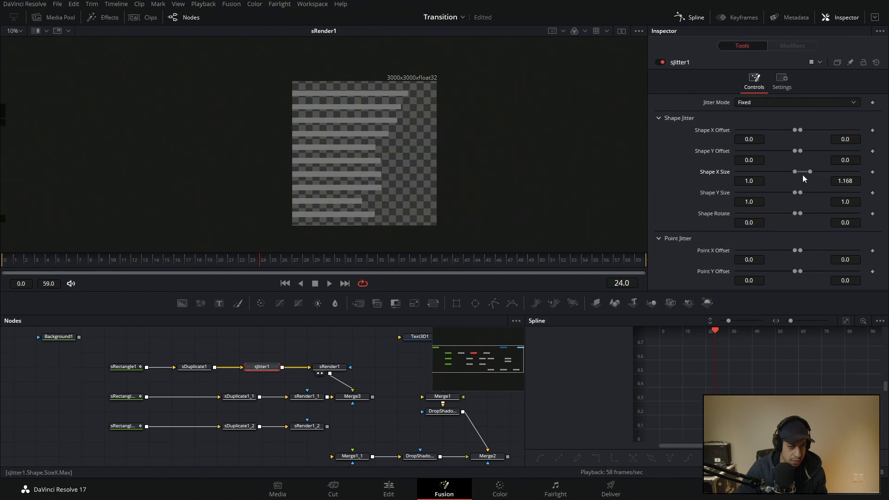
- Add a copy of sJitter1 between sDuplicate1_1 and sRender1_1 and raise its maximum Shape X Offset
{"action": "left_click", "coordinate": [123, 367]}
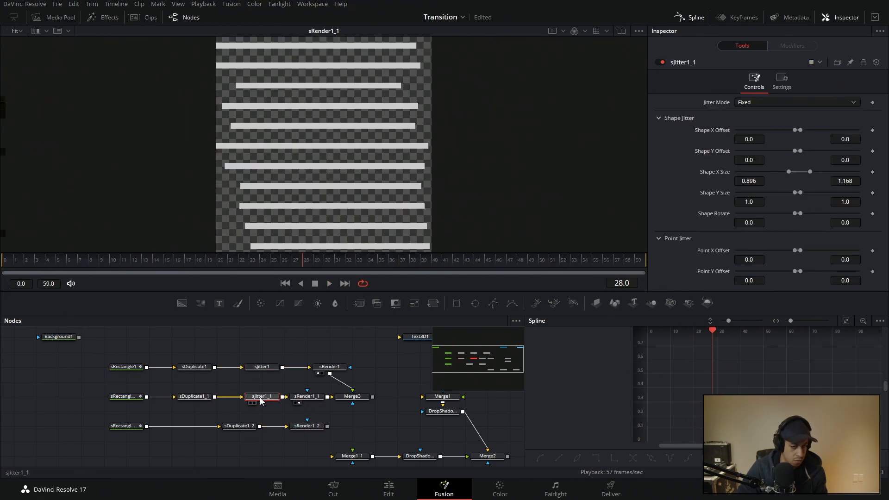
{"action": "left_click_drag", "start_coordinate": [800, 130], "coordinate": [815, 134]}
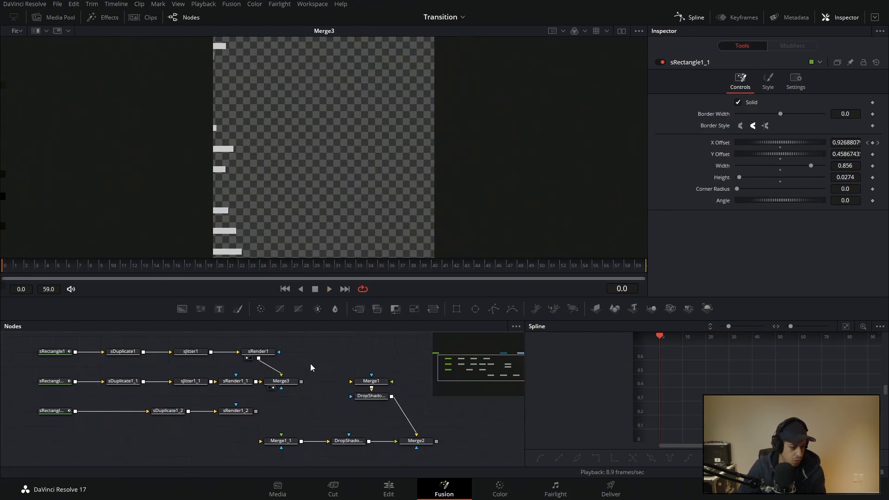
{"action": "left_click", "coordinate": [311, 363]}
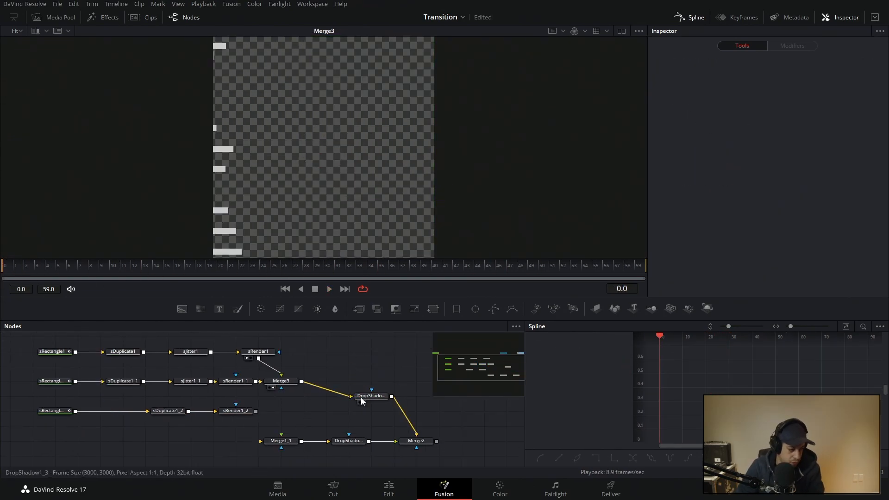
- Disconnect Merge3 from its drop shadow and add a Background node renamed Blank below Merge3
{"action": "left_click_drag", "start_coordinate": [348, 396], "coordinate": [321, 411]}
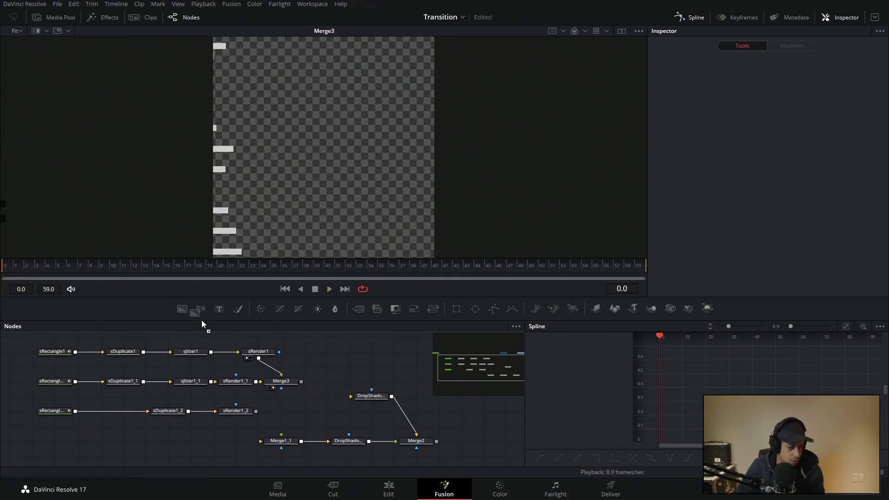
{"action": "left_click", "coordinate": [299, 397]}
{"action": "key", "text": "F2"}
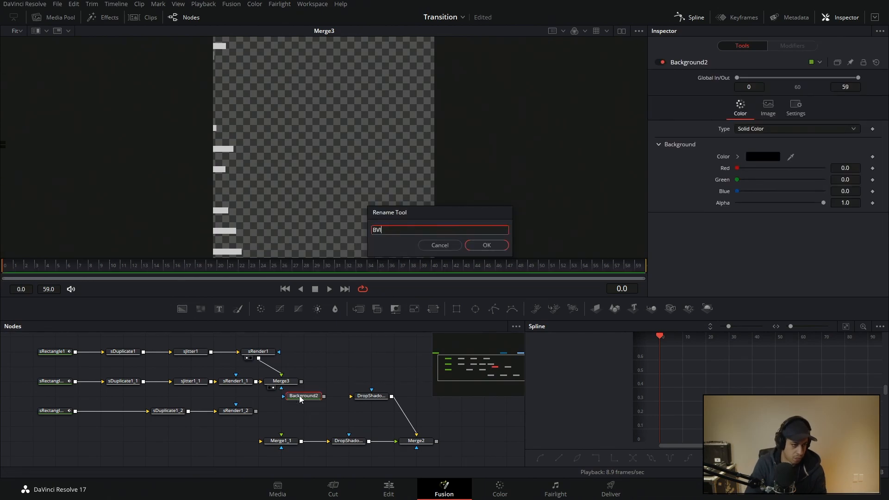
{"action": "type", "text": "Blank"}
{"action": "key", "text": "Return"}
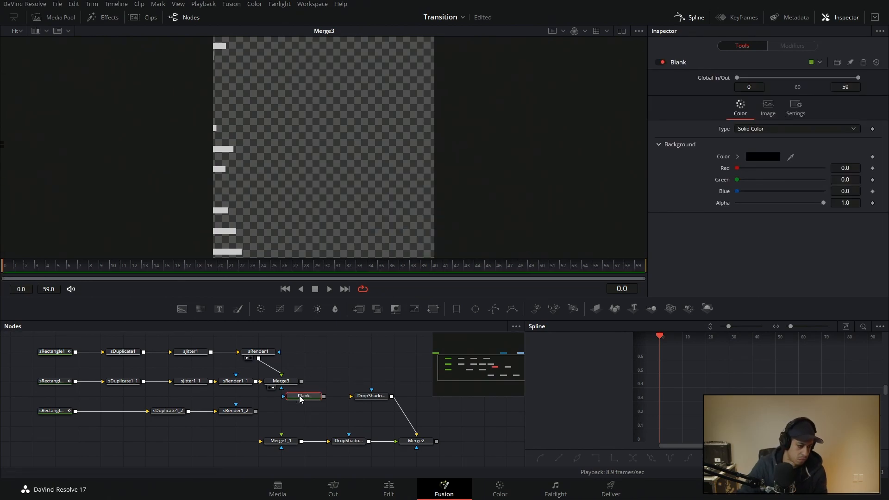
- Merge the Merge3 bars over Blank, feed the new Merge1 into the drop shadow, and view Merge1
{"action": "left_click_drag", "start_coordinate": [326, 397], "coordinate": [304, 397]}
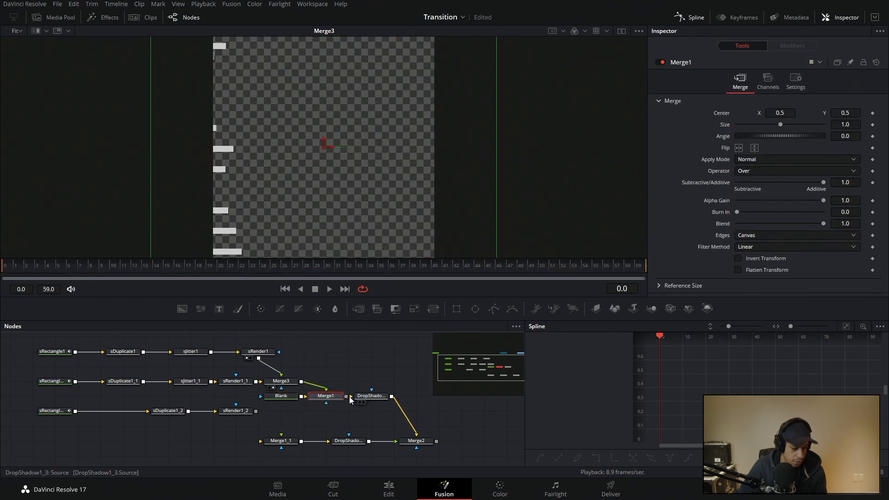
{"action": "left_click_drag", "start_coordinate": [379, 401], "coordinate": [424, 401]}
{"action": "left_click", "coordinate": [326, 396]}
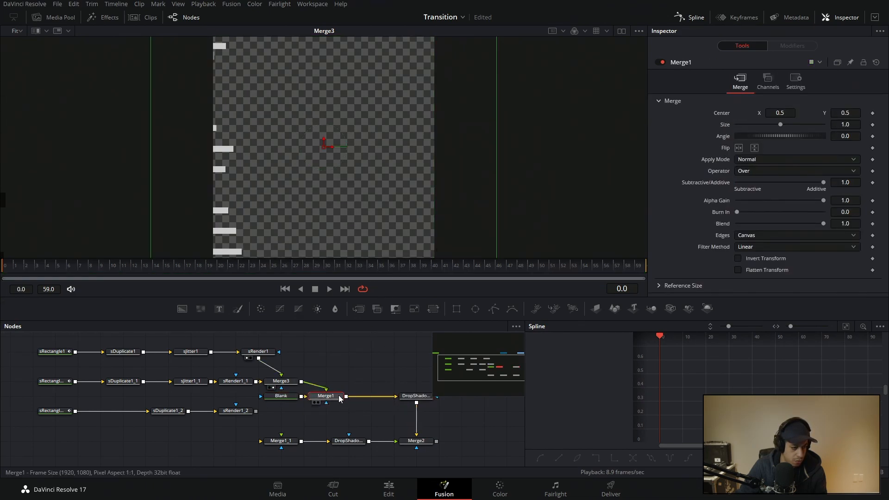
{"action": "key", "text": "1"}
- Make the Blank background fully transparent by setting its Alpha to 0.0
{"action": "left_click", "coordinate": [318, 269]}
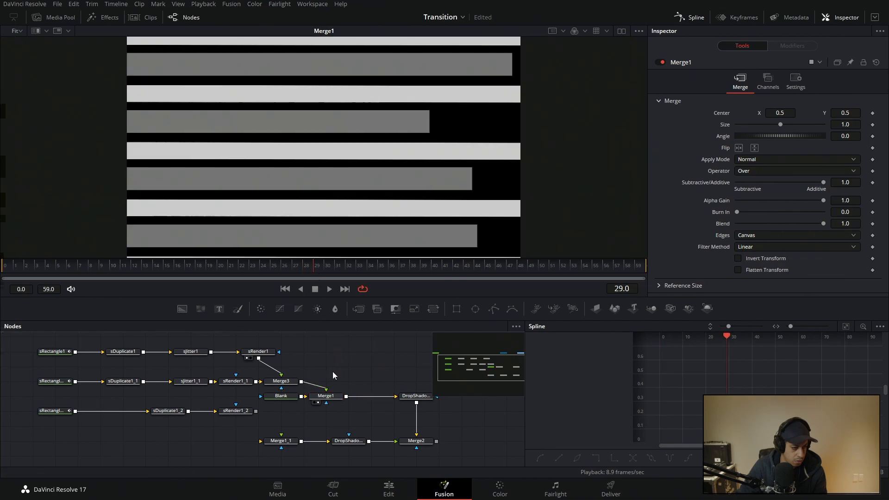
{"action": "left_click", "coordinate": [281, 397]}
{"action": "left_click_drag", "start_coordinate": [830, 201], "coordinate": [736, 203]}
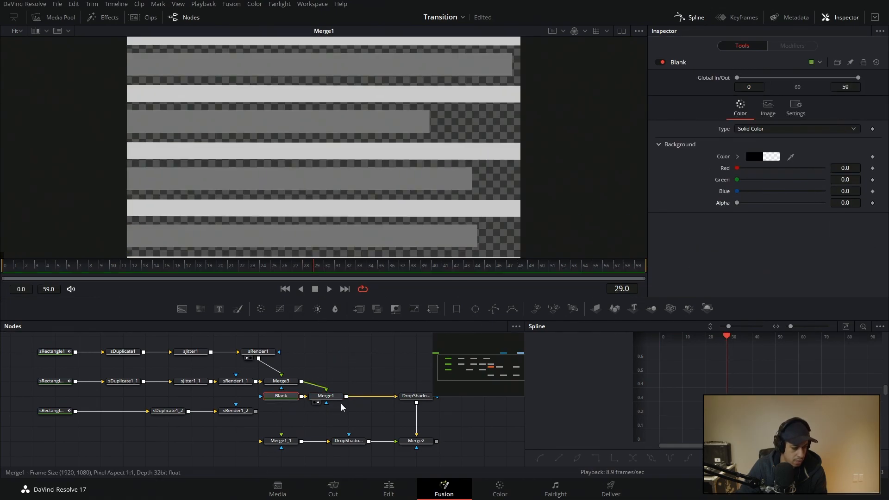
- Rotate the bars by setting the Angle of Merge1 to 45
{"action": "left_click", "coordinate": [326, 396]}
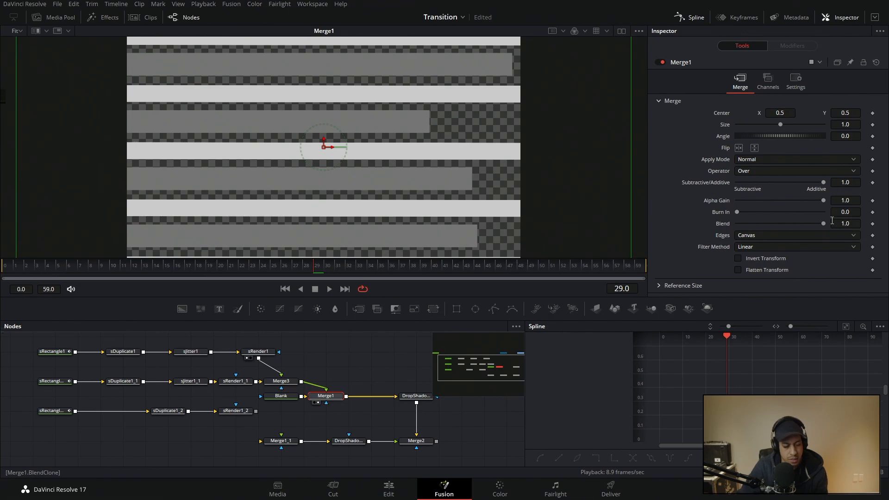
{"action": "left_click", "coordinate": [854, 136]}
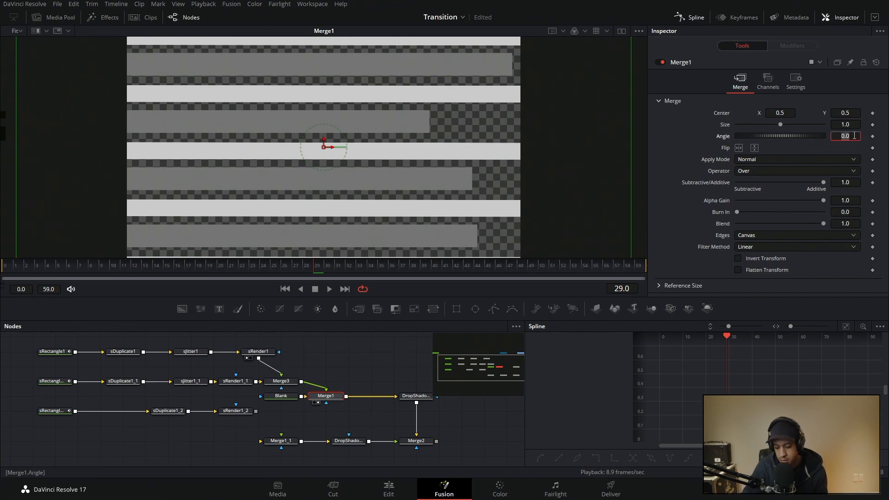
{"action": "type", "text": "45"}
{"action": "key", "text": "Tab"}
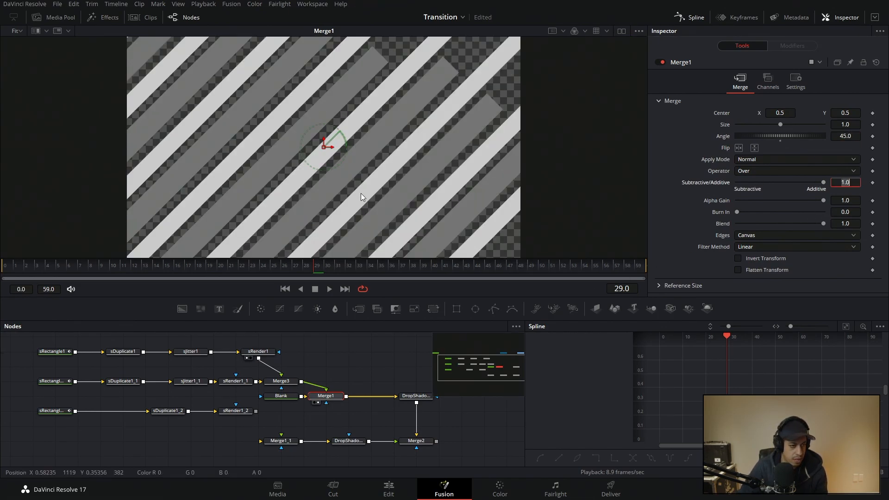
{"action": "scroll", "coordinate": [429, 174], "scroll_direction": "down", "scroll_amount": 1}
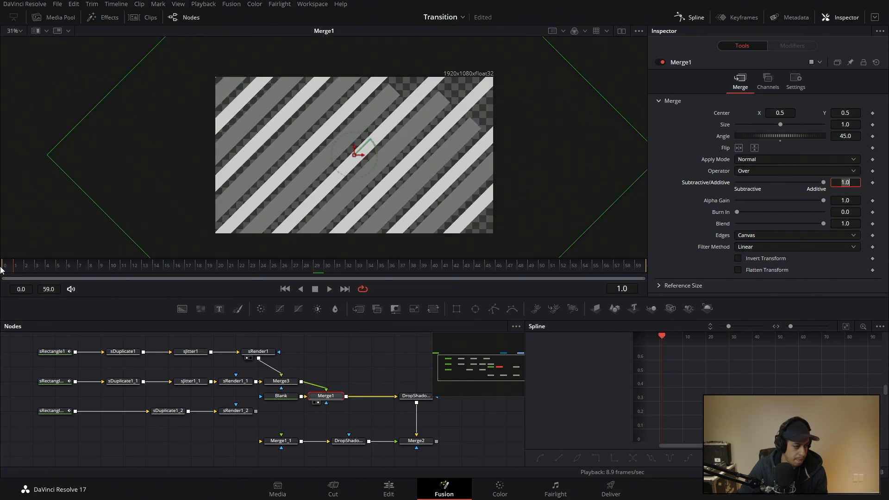
- Preview the rotated bars through DropShadow1_3 and line up the upper node rows with Merge3 and Merge1
{"action": "key", "text": "BackSpace"}
{"action": "left_click", "coordinate": [329, 289]}
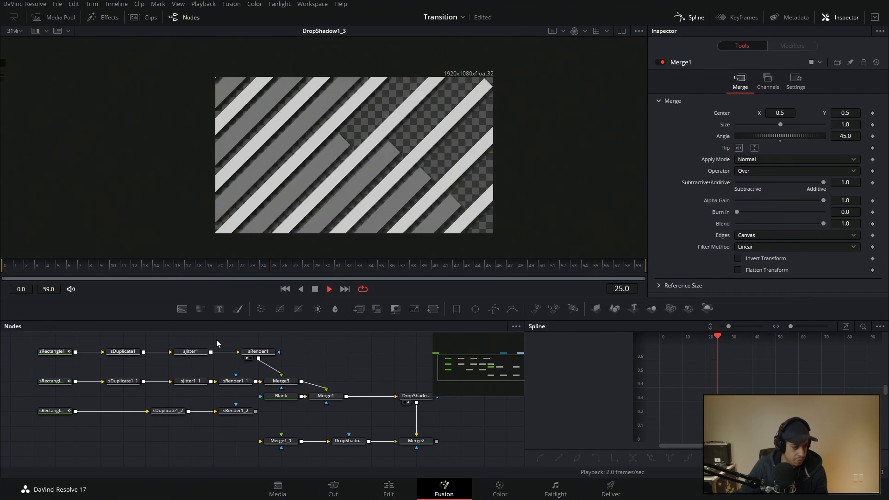
{"action": "left_click_drag", "start_coordinate": [70, 351], "coordinate": [172, 378]}
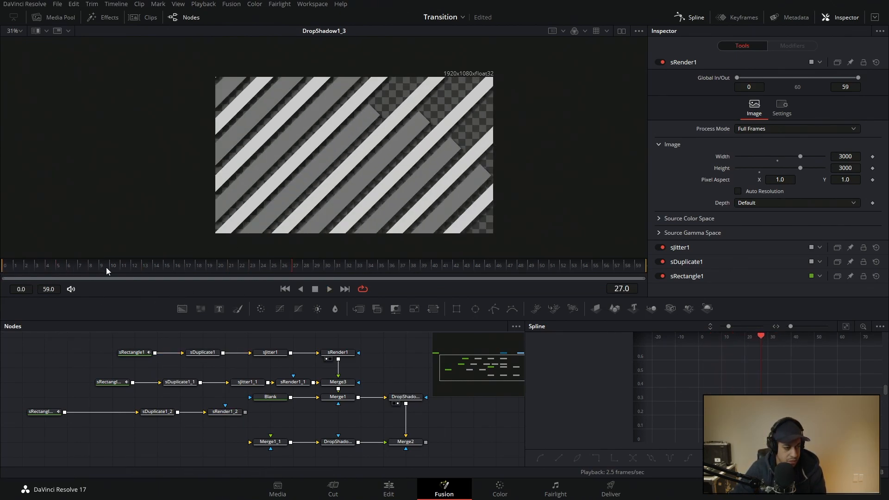
{"action": "left_click_drag", "start_coordinate": [106, 271], "coordinate": [566, 271]}
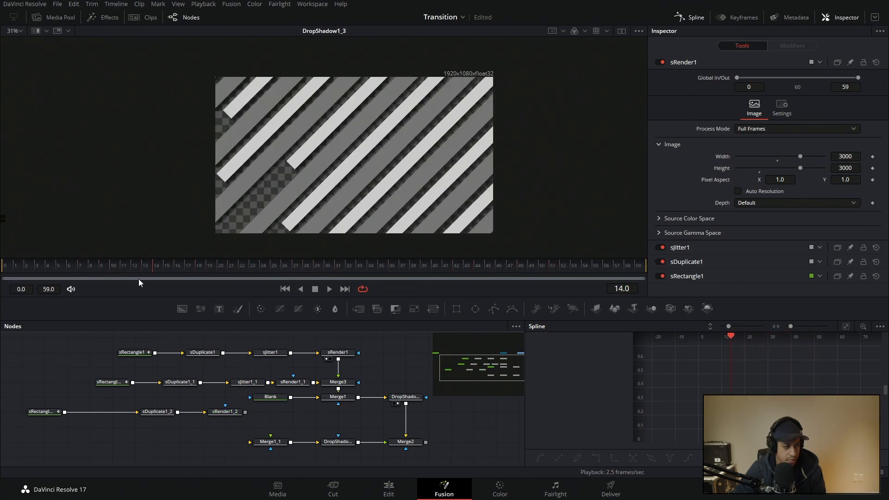
{"action": "left_click_drag", "start_coordinate": [138, 279], "coordinate": [179, 287]}
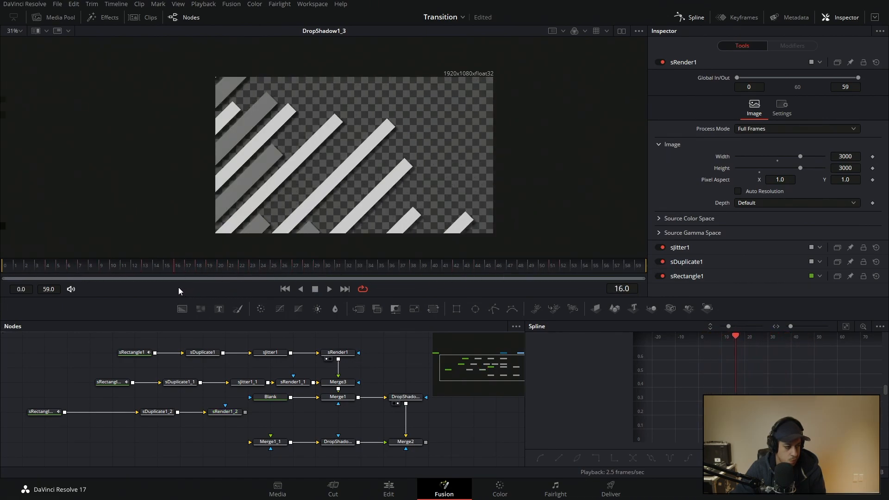
- Check the light grey row's render, and flip the grey bars horizontally in Merge3
{"action": "left_click", "coordinate": [108, 382]}
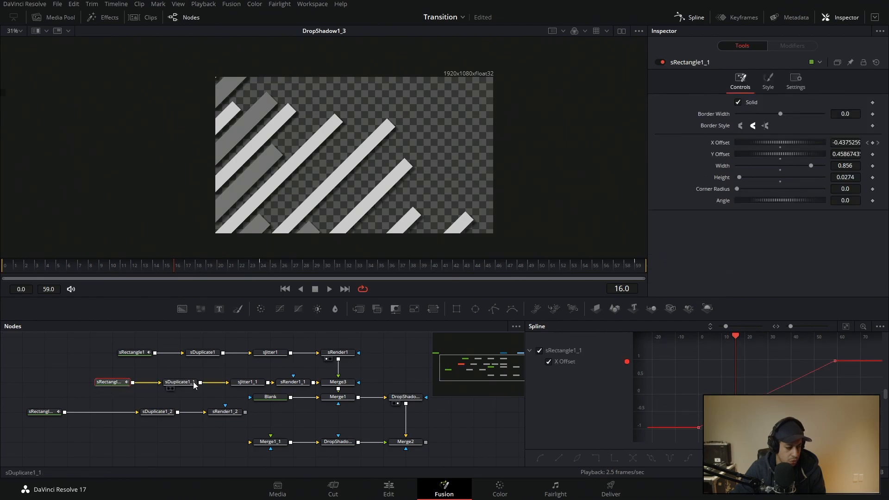
{"action": "left_click_drag", "start_coordinate": [246, 386], "coordinate": [312, 111]}
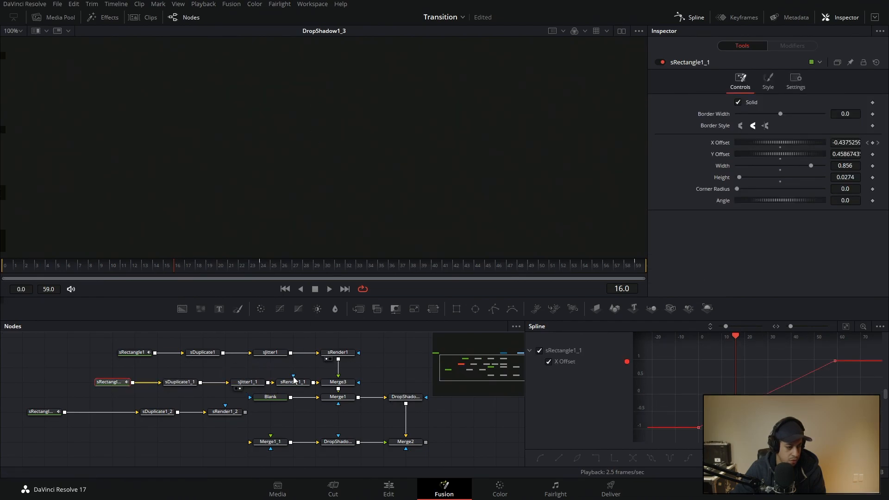
{"action": "left_click_drag", "start_coordinate": [294, 382], "coordinate": [360, 119]}
{"action": "left_click", "coordinate": [411, 347]}
{"action": "left_click", "coordinate": [117, 384]}
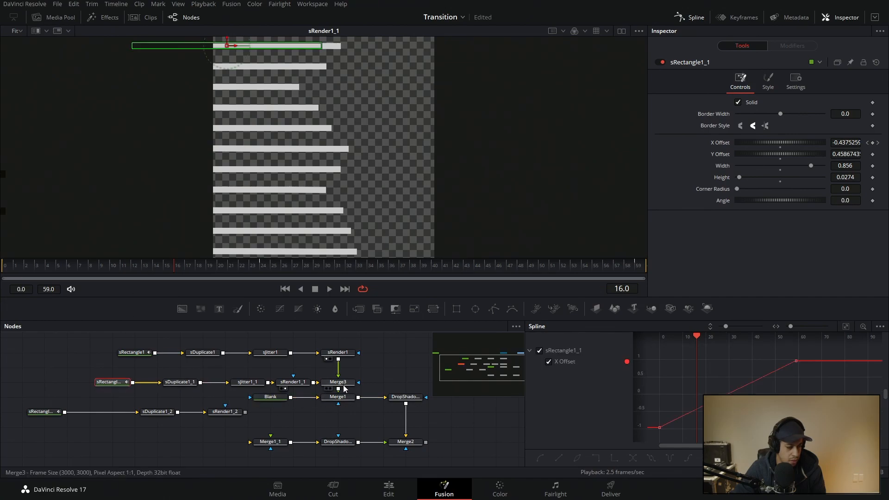
{"action": "left_click_drag", "start_coordinate": [345, 389], "coordinate": [363, 234]}
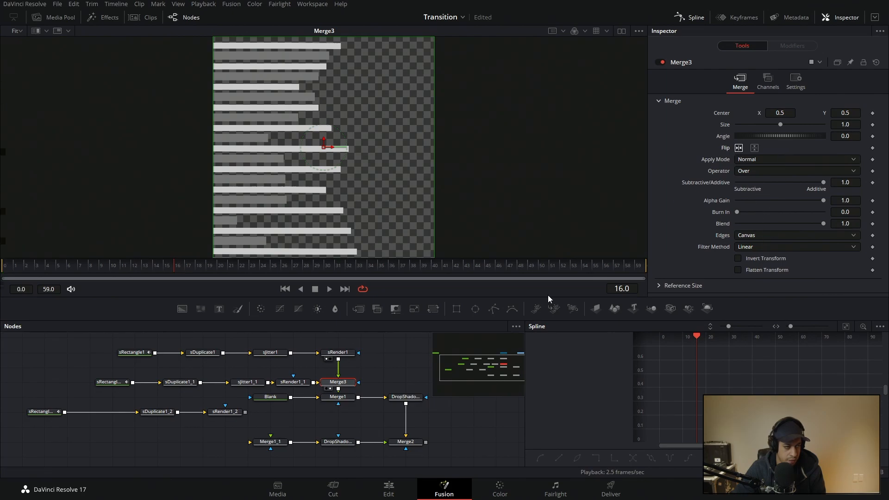
{"action": "left_click", "coordinate": [739, 148]}
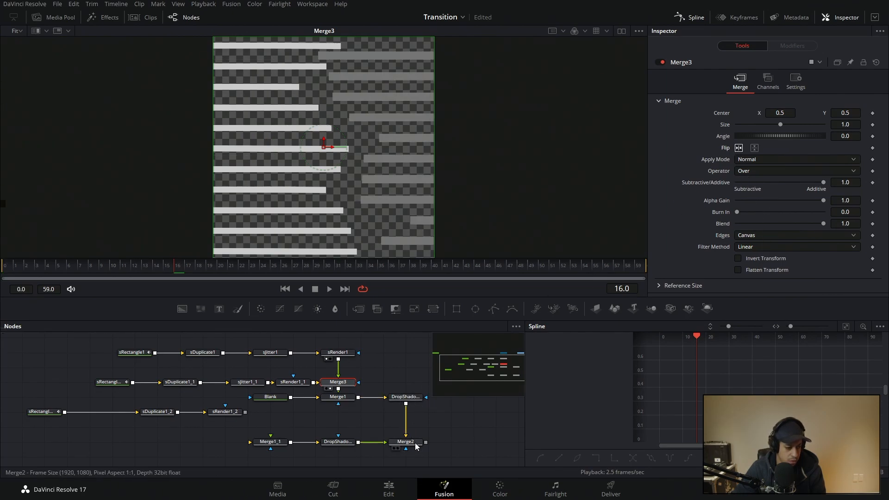
- Play back the DropShadow1_3 output to check the bars sweeping in from opposite sides
{"action": "left_click_drag", "start_coordinate": [410, 443], "coordinate": [375, 236]}
{"action": "left_click_drag", "start_coordinate": [406, 398], "coordinate": [296, 230]}
{"action": "left_click", "coordinate": [76, 266]}
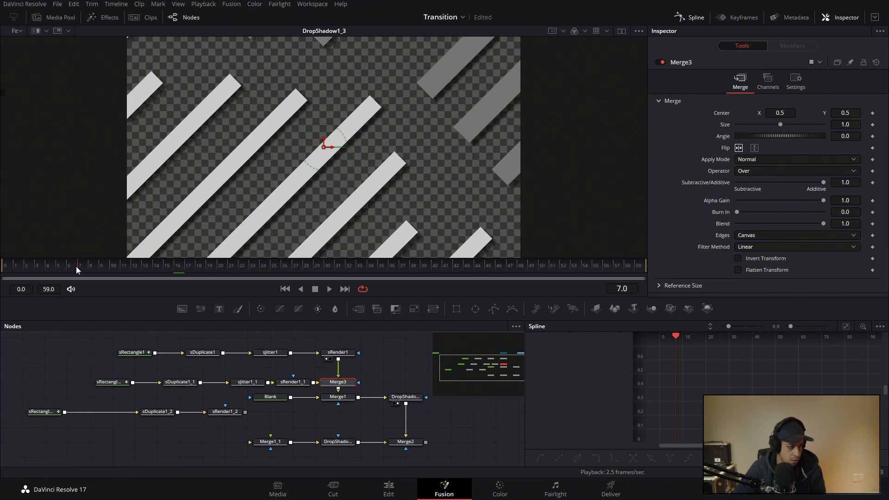
{"action": "key", "text": "space"}
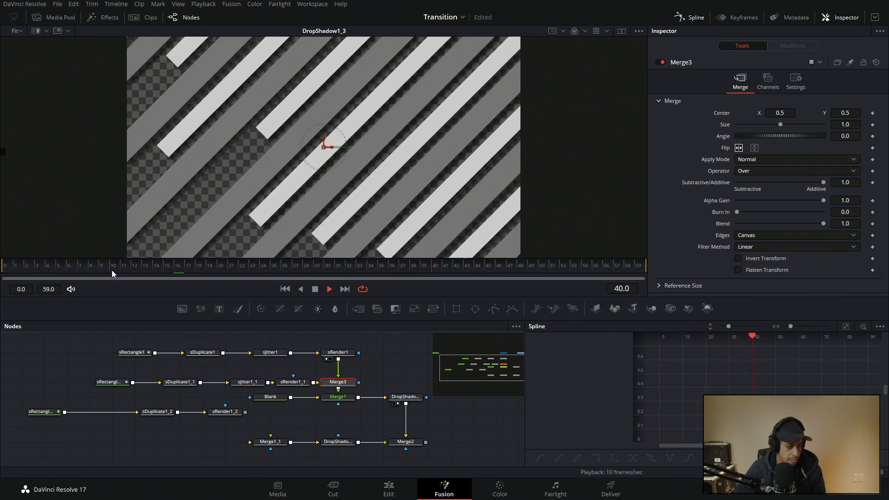
{"action": "key", "text": "space"}
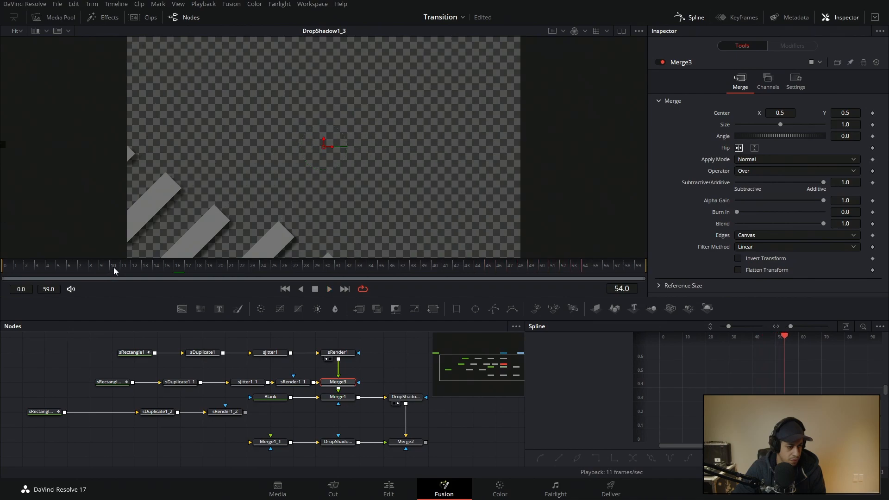
- Save the project and tighten the spacing of the node rows around Merge3
{"action": "left_click", "coordinate": [361, 380]}
{"action": "scroll", "coordinate": [375, 371], "scroll_direction": "up", "scroll_amount": 1}
{"action": "key", "text": "ctrl+s"}
{"action": "left_click_drag", "start_coordinate": [78, 399], "coordinate": [350, 395]}
{"action": "left_click", "coordinate": [372, 408]}
{"action": "scroll", "coordinate": [370, 410], "scroll_direction": "down", "scroll_amount": 1}
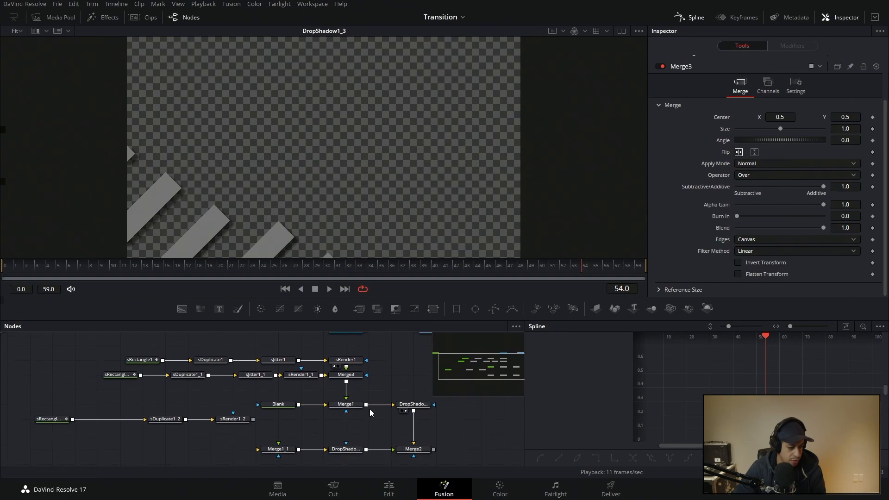
{"action": "scroll", "coordinate": [370, 409], "scroll_direction": "down", "scroll_amount": 2}
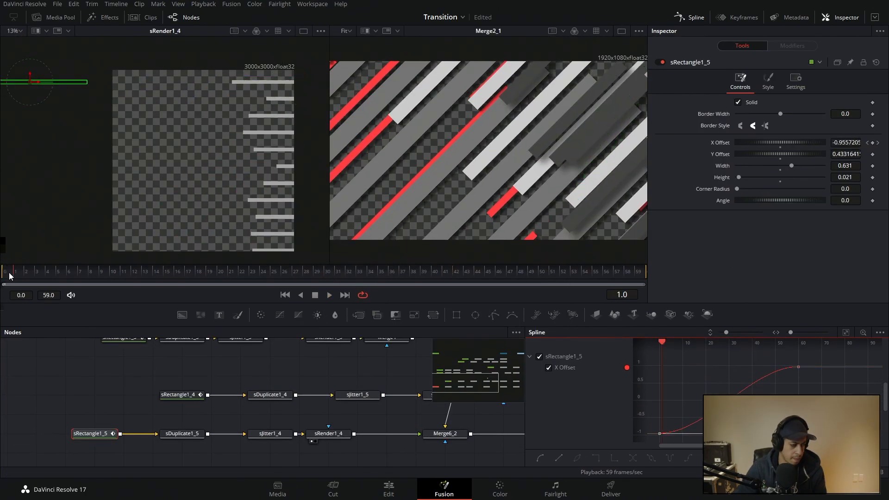
- Play back the combined Merge2_1 transition and park the playhead at frame 5
{"action": "key", "text": "space"}
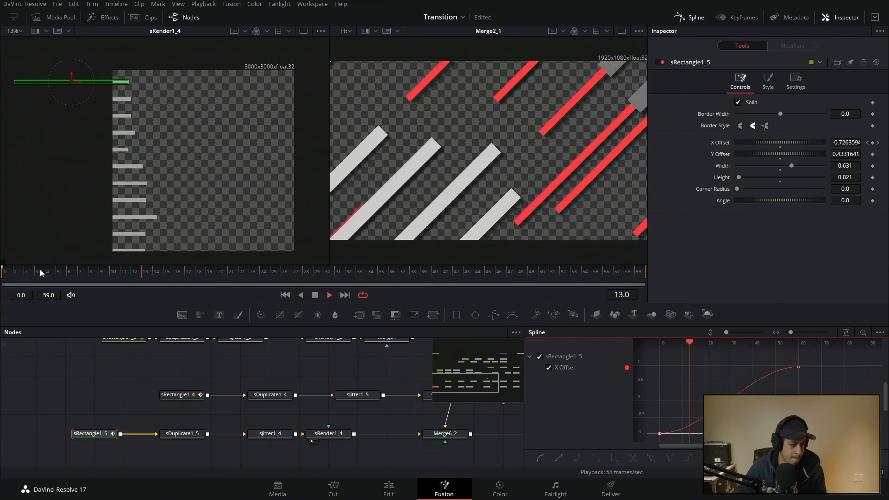
{"action": "left_click", "coordinate": [58, 271]}
{"action": "left_click", "coordinate": [294, 450]}
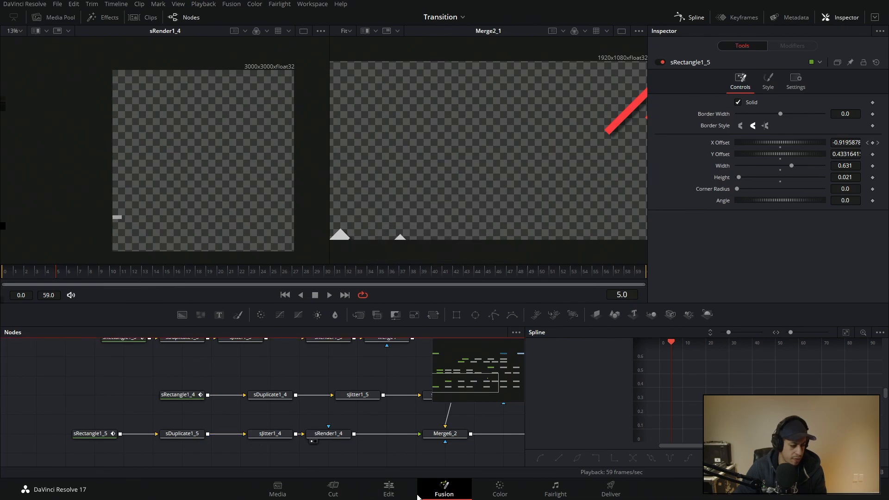
- Extend the Fusion Composition 1 clip to 01:00:01:30 on the edit timeline and return to the Fusion composition
{"action": "left_click", "coordinate": [393, 491]}
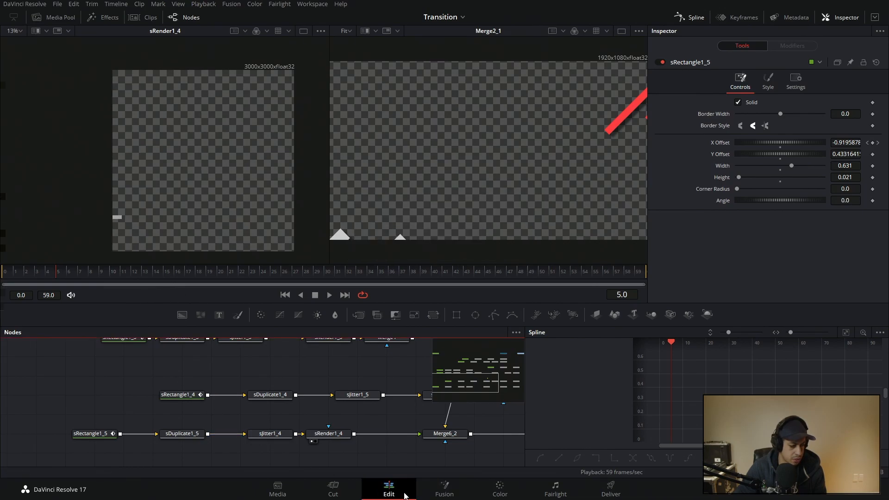
{"action": "left_click_drag", "start_coordinate": [593, 291], "coordinate": [610, 291]}
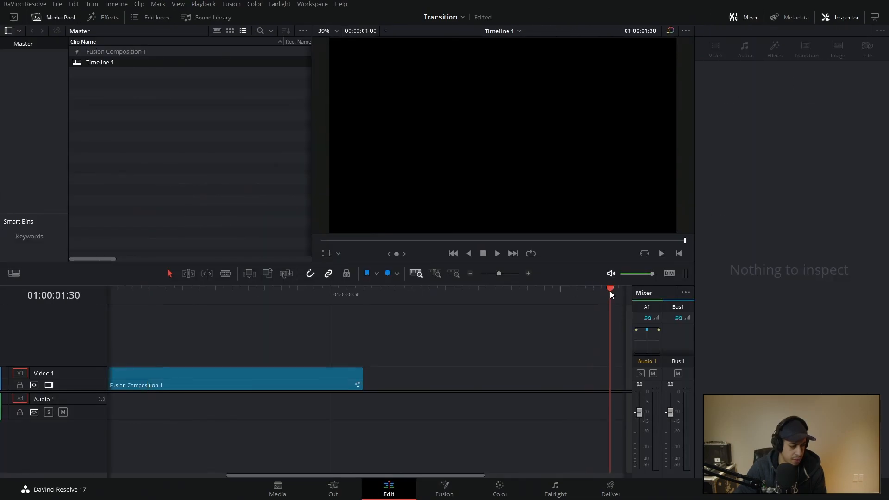
{"action": "left_click", "coordinate": [362, 377]}
{"action": "key", "text": "shift+5"}
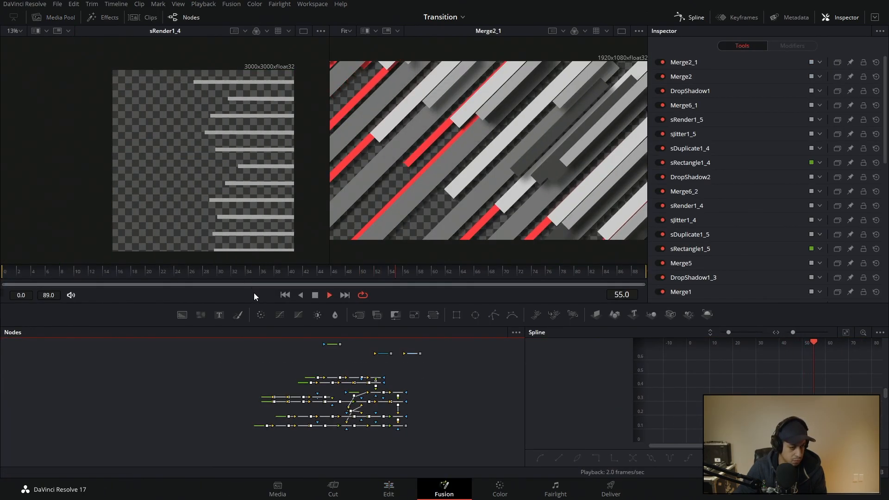
- Scrub through the lengthened transition and duplicate the whole bar node tree, placing the copy below the original
{"action": "left_click_drag", "start_coordinate": [198, 271], "coordinate": [315, 283]}
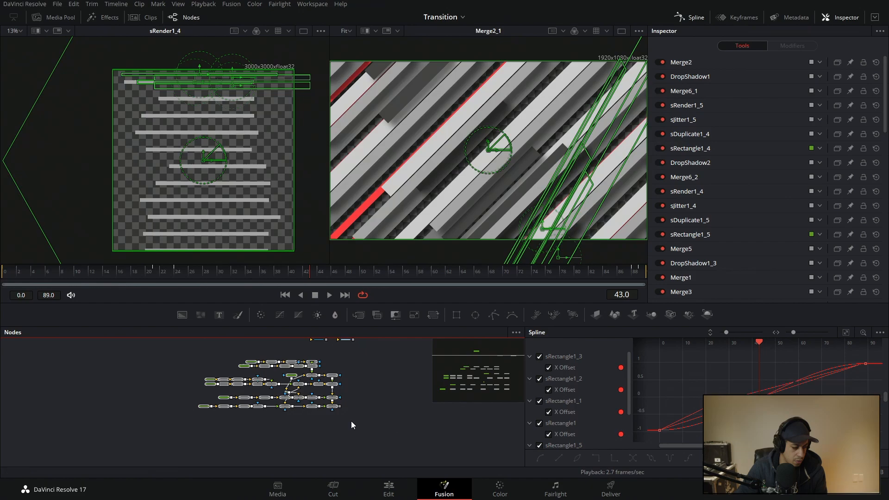
{"action": "left_click_drag", "start_coordinate": [369, 436], "coordinate": [377, 371]}
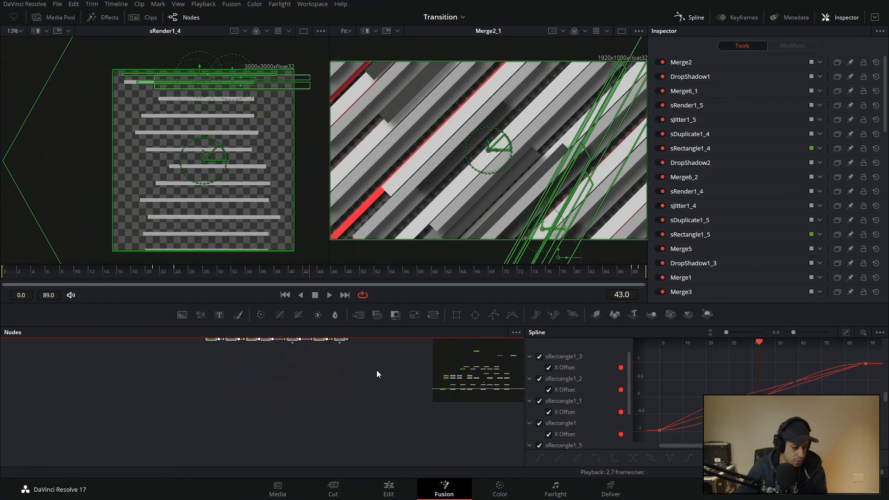
{"action": "left_click", "coordinate": [326, 418]}
{"action": "key", "text": "ctrl+v"}
{"action": "key", "text": "ctrl+v"}
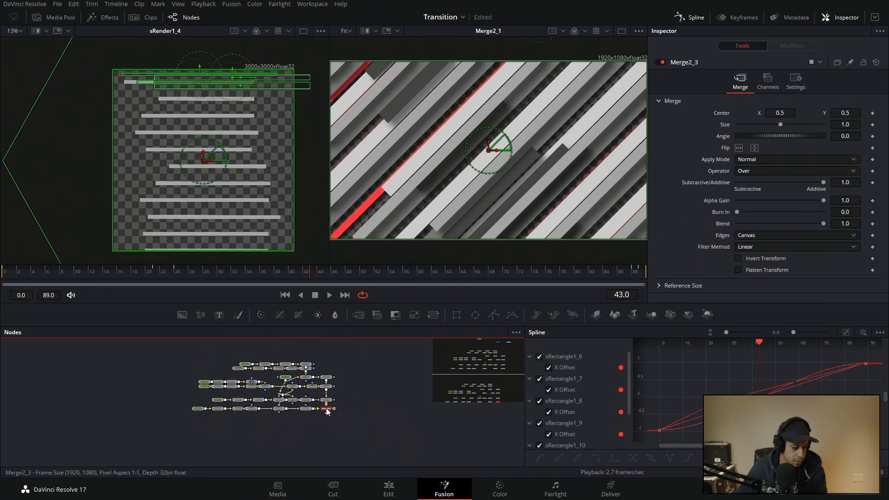
{"action": "left_click", "coordinate": [354, 430]}
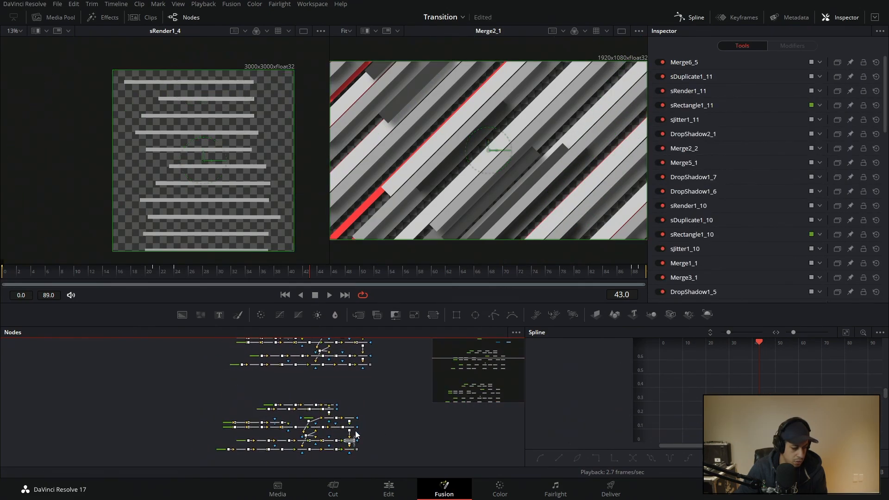
{"action": "left_click_drag", "start_coordinate": [234, 435], "coordinate": [279, 414]}
{"action": "scroll", "coordinate": [279, 414], "scroll_direction": "up", "scroll_amount": 2}
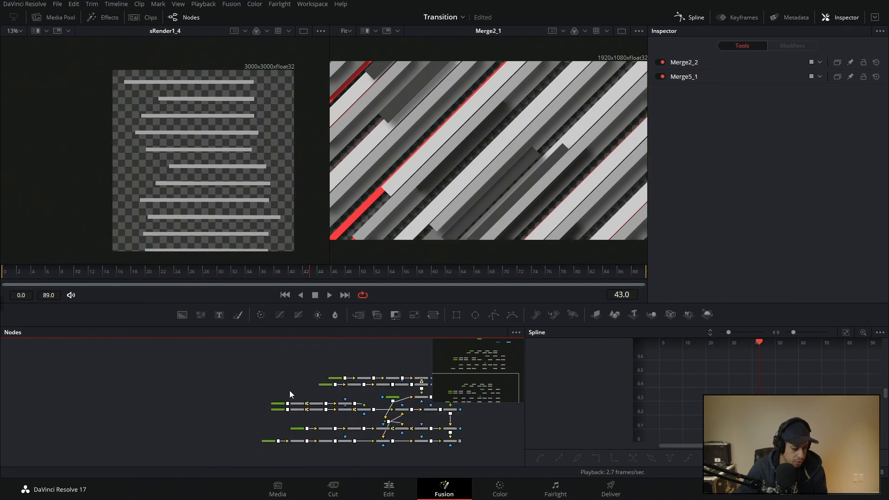
- Move the sRectangle source nodes of the copied tree into one aligned column, spaced well apart from their sDuplicate nodes
{"action": "left_click_drag", "start_coordinate": [333, 387], "coordinate": [225, 387]}
{"action": "left_click", "coordinate": [278, 409]}
{"action": "left_click_drag", "start_coordinate": [308, 399], "coordinate": [246, 419]}
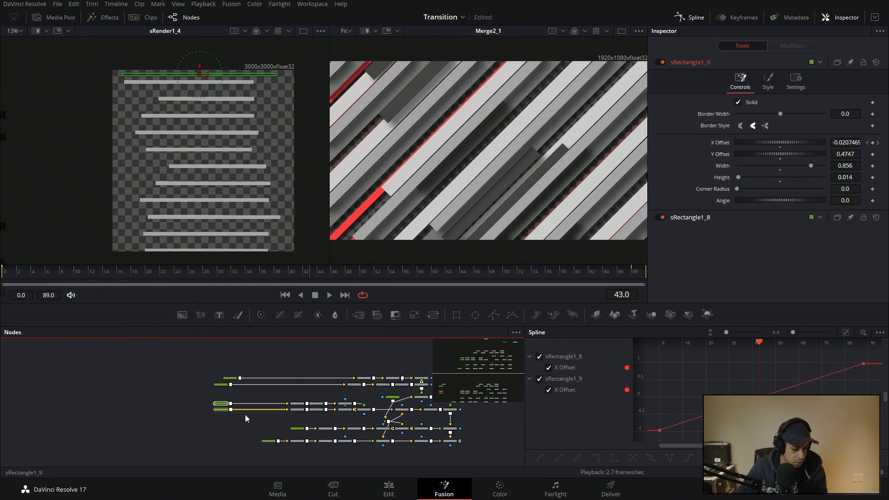
{"action": "left_click", "coordinate": [221, 410]}
{"action": "scroll", "coordinate": [296, 427], "scroll_direction": "up", "scroll_amount": 3}
{"action": "scroll", "coordinate": [126, 404], "scroll_direction": "up", "scroll_amount": 2}
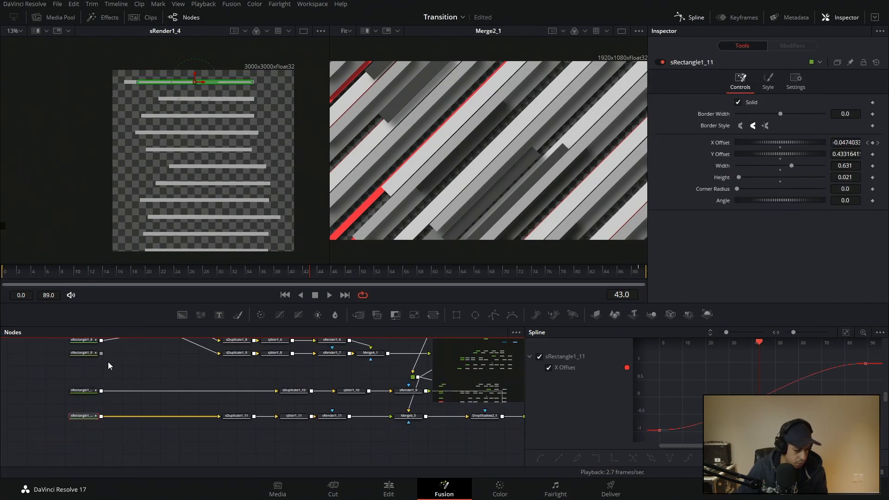
{"action": "scroll", "coordinate": [76, 449], "scroll_direction": "down", "scroll_amount": 5}
- Combine Blank_1 and Merge2_3 in a new Merge node, add a loose Transform node and show the new merge in the second viewer
{"action": "left_click", "coordinate": [335, 400]}
{"action": "left_click_drag", "start_coordinate": [255, 383], "coordinate": [126, 347]}
{"action": "left_click", "coordinate": [117, 341]}
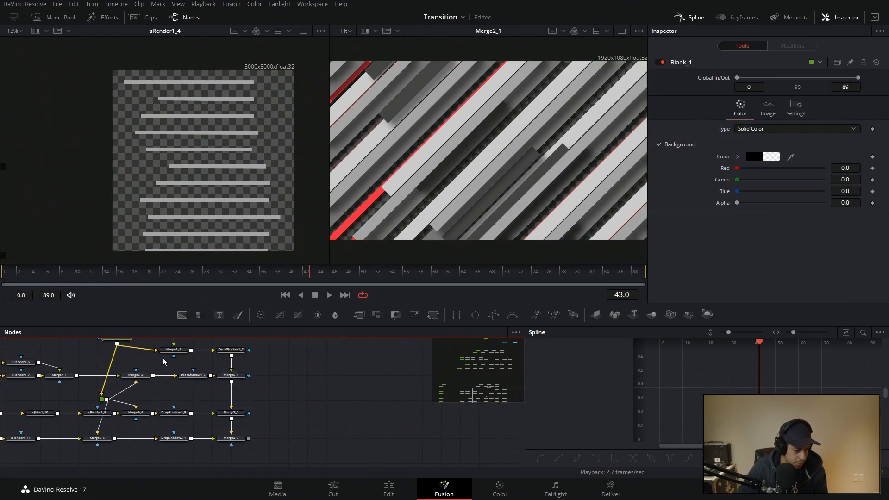
{"action": "left_click_drag", "start_coordinate": [191, 350], "coordinate": [249, 438]}
{"action": "left_click_drag", "start_coordinate": [414, 315], "coordinate": [403, 366]}
{"action": "key", "text": "2"}
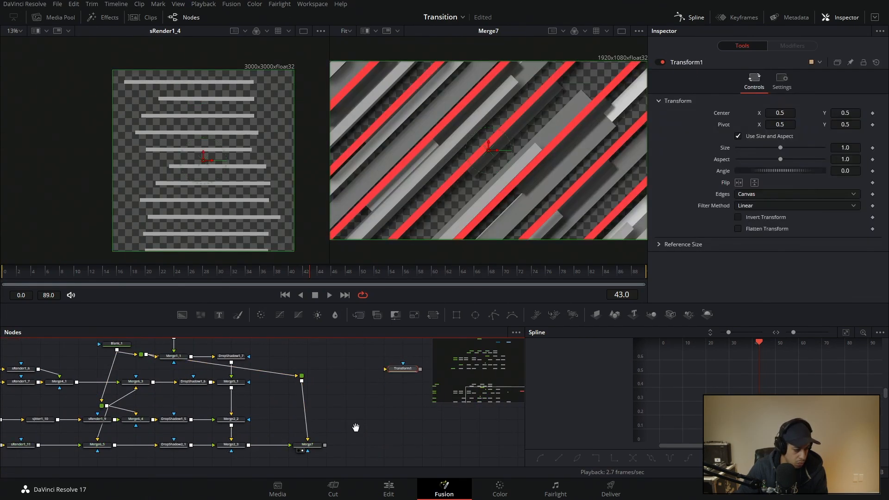
{"action": "left_click_drag", "start_coordinate": [356, 427], "coordinate": [335, 388]}
{"action": "left_click", "coordinate": [287, 405]}
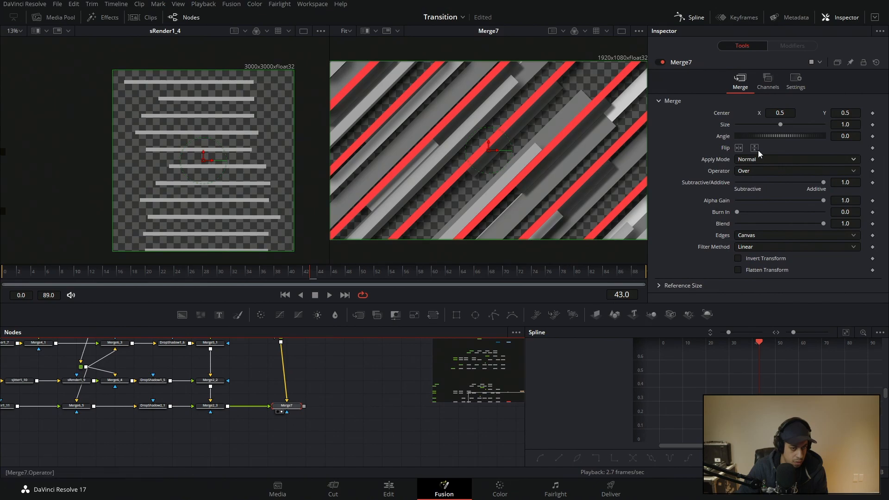
- Try a Size of 1.47 on Merge7 and reset it to the default
{"action": "left_click_drag", "start_coordinate": [783, 123], "coordinate": [788, 125]}
{"action": "left_click", "coordinate": [356, 398]}
{"action": "left_click_drag", "start_coordinate": [358, 396], "coordinate": [343, 412]}
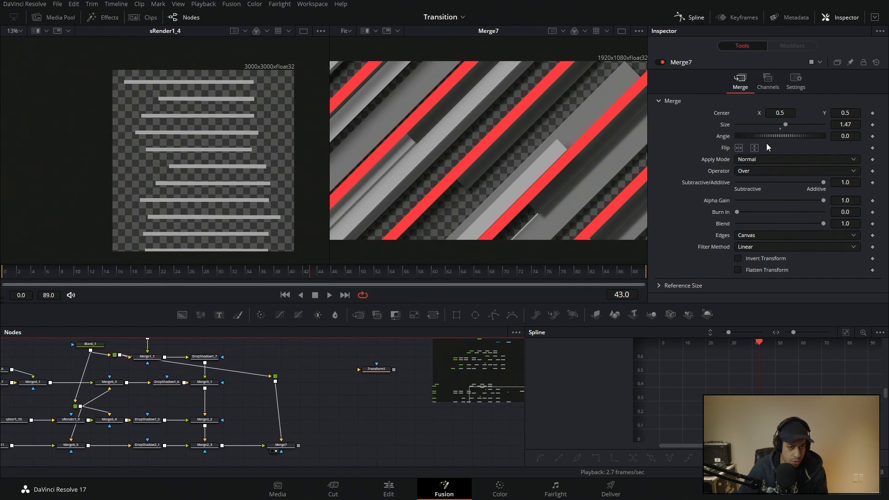
{"action": "double_click", "coordinate": [782, 126]}
- Insert a Transform between Merge2_3 and Merge7, turn off Use Size and Aspect and show it in the second viewer
{"action": "left_click_drag", "start_coordinate": [236, 448], "coordinate": [381, 420]}
{"action": "left_click", "coordinate": [247, 419]}
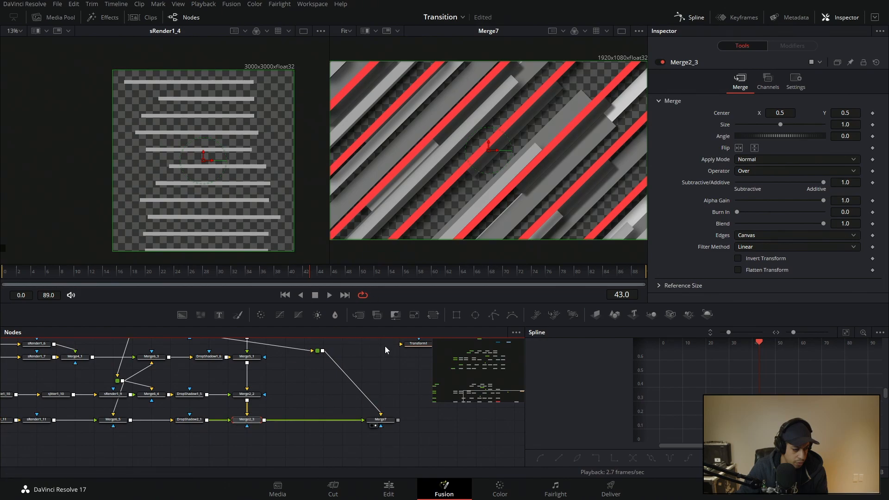
{"action": "left_click", "coordinate": [433, 315]}
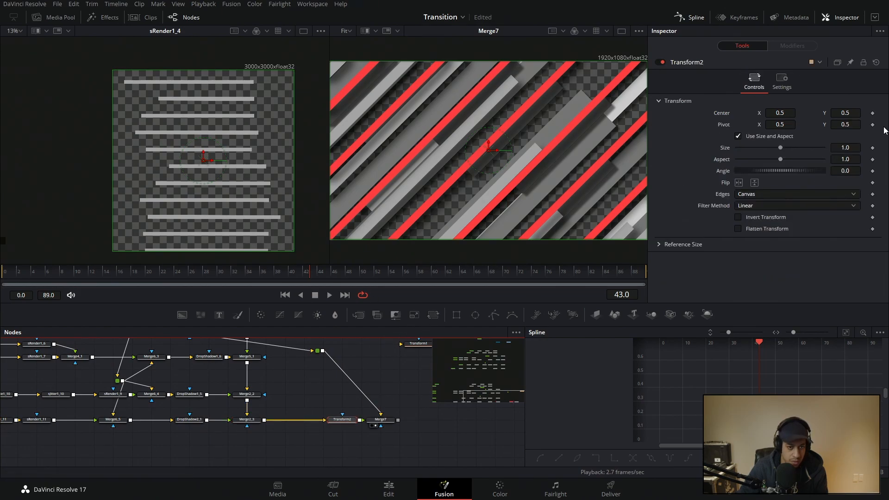
{"action": "left_click", "coordinate": [758, 137]}
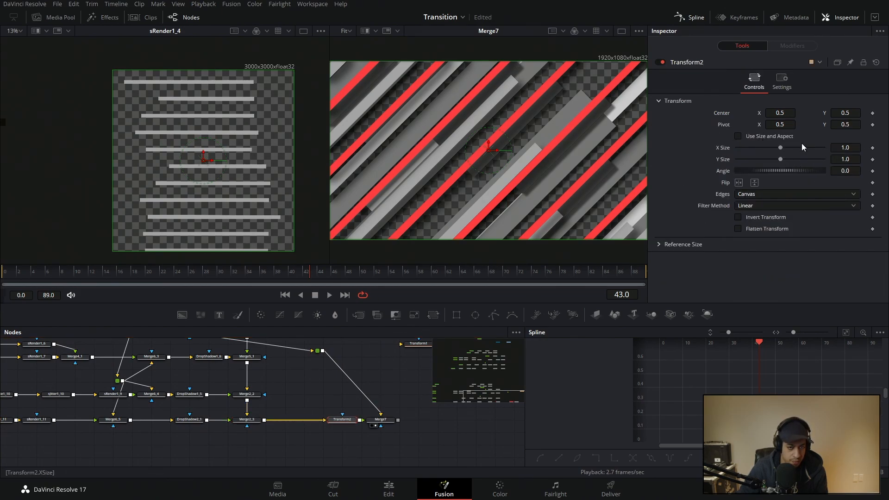
{"action": "left_click_drag", "start_coordinate": [343, 420], "coordinate": [438, 192]}
{"action": "scroll", "coordinate": [417, 380], "scroll_direction": "left", "scroll_amount": 3}
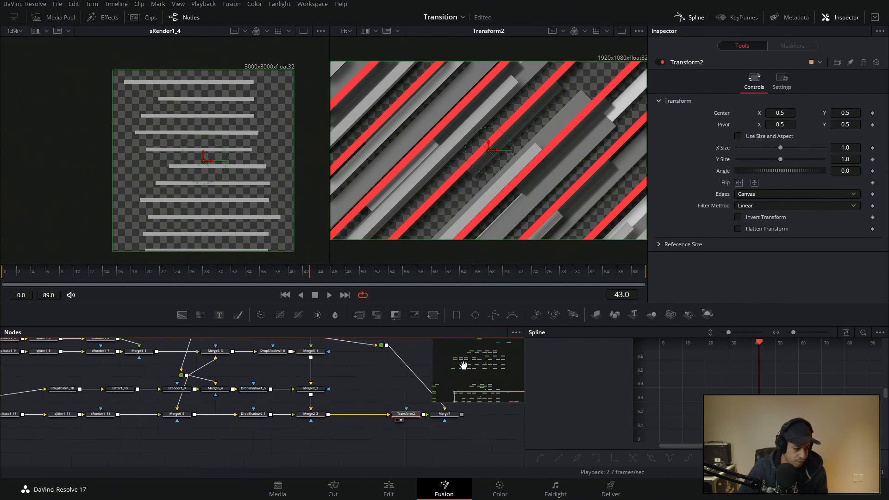
{"action": "scroll", "coordinate": [377, 391], "scroll_direction": "right", "scroll_amount": 3}
{"action": "left_click_drag", "start_coordinate": [293, 387], "coordinate": [355, 418]}
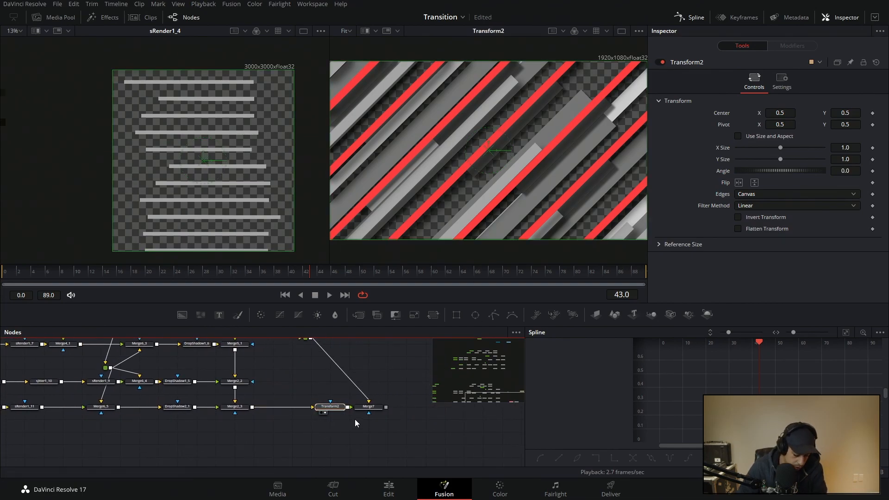
- Delete the Transform before Merge7, the pipe router PipeRouter2 and the Merge7 node
{"action": "key", "text": "Delete"}
{"action": "scroll", "coordinate": [296, 407], "scroll_direction": "up", "scroll_amount": 3}
{"action": "scroll", "coordinate": [315, 389], "scroll_direction": "left", "scroll_amount": 2}
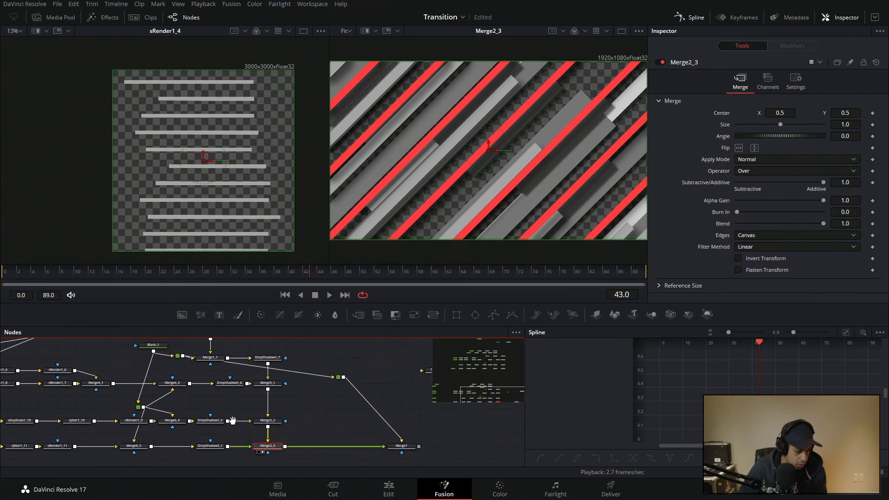
{"action": "left_click", "coordinate": [326, 377]}
{"action": "key", "text": "Delete"}
{"action": "scroll", "coordinate": [362, 405], "scroll_direction": "left", "scroll_amount": 3}
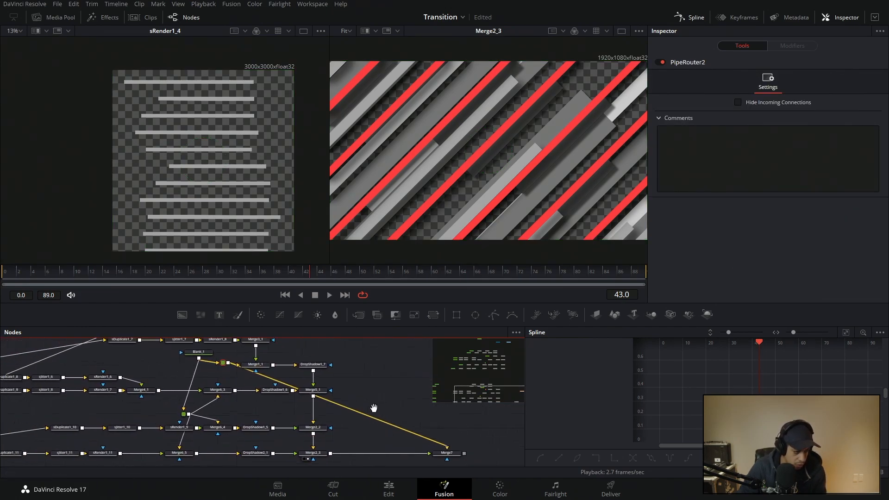
{"action": "left_click_drag", "start_coordinate": [474, 466], "coordinate": [431, 440]}
{"action": "key", "text": "Delete"}
{"action": "scroll", "coordinate": [398, 408], "scroll_direction": "left", "scroll_amount": 3}
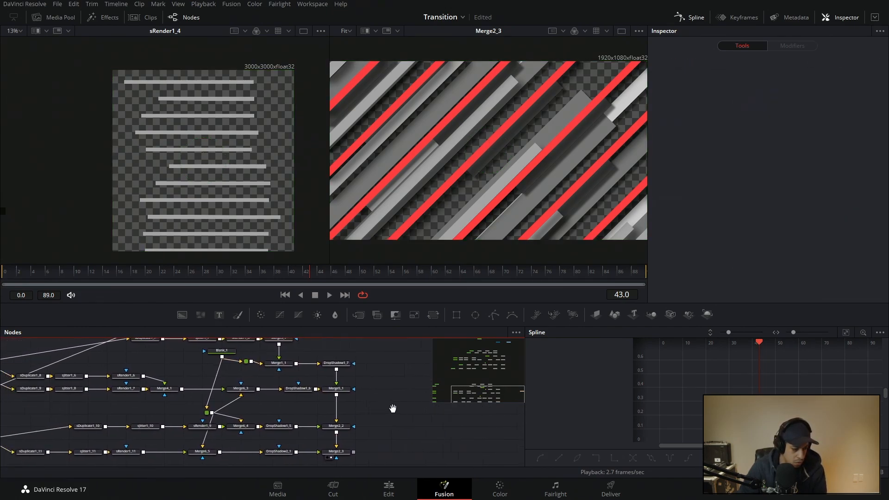
- Space the final merge column away from the rows, return DropShadow1_7 beside Merge1_1 and route its output to Merge5_1 through a pipe router
{"action": "left_click_drag", "start_coordinate": [385, 349], "coordinate": [357, 442]}
{"action": "scroll", "coordinate": [331, 402], "scroll_direction": "up", "scroll_amount": 3}
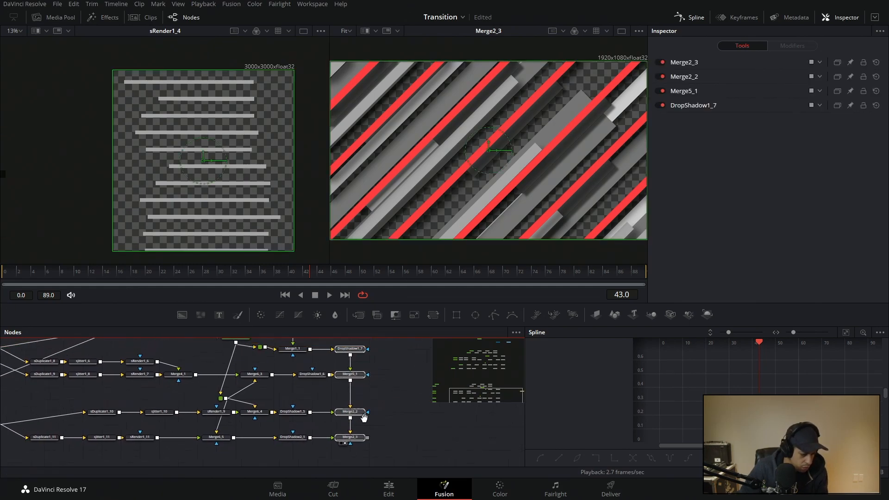
{"action": "left_click_drag", "start_coordinate": [332, 403], "coordinate": [427, 402]}
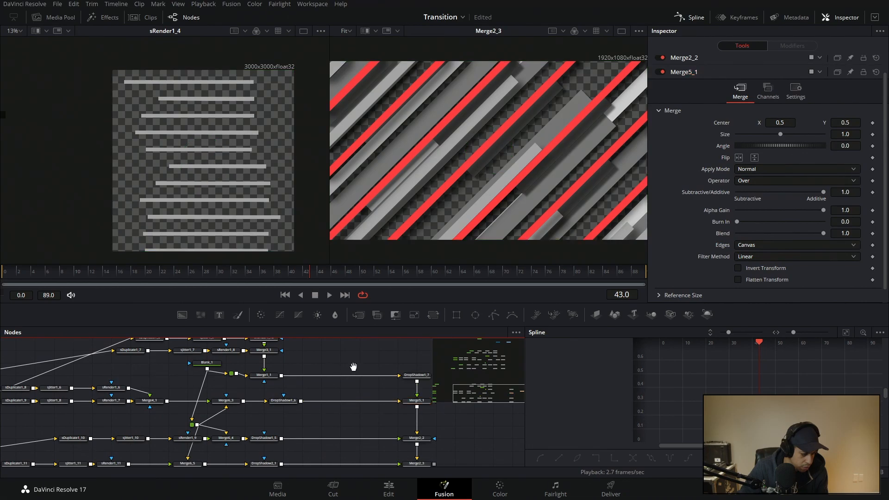
{"action": "scroll", "coordinate": [366, 396], "scroll_direction": "right", "scroll_amount": 2}
{"action": "left_click_drag", "start_coordinate": [368, 379], "coordinate": [255, 379]}
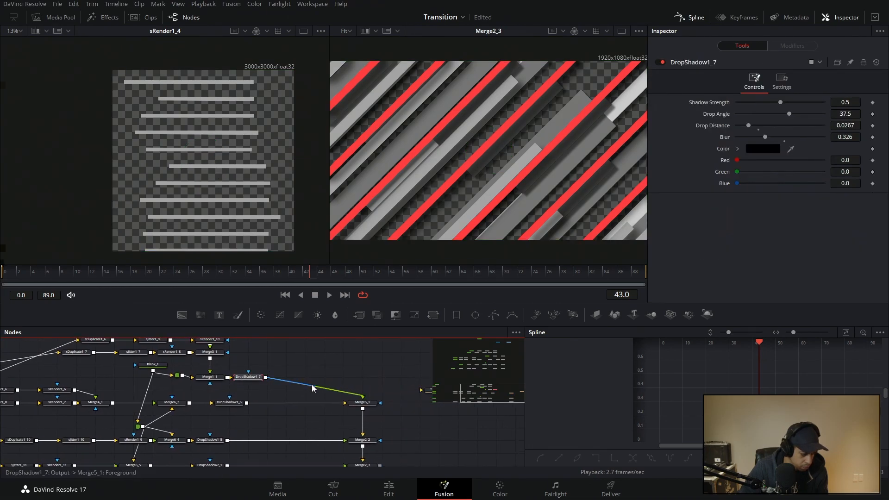
{"action": "left_click_drag", "start_coordinate": [313, 387], "coordinate": [381, 378]}
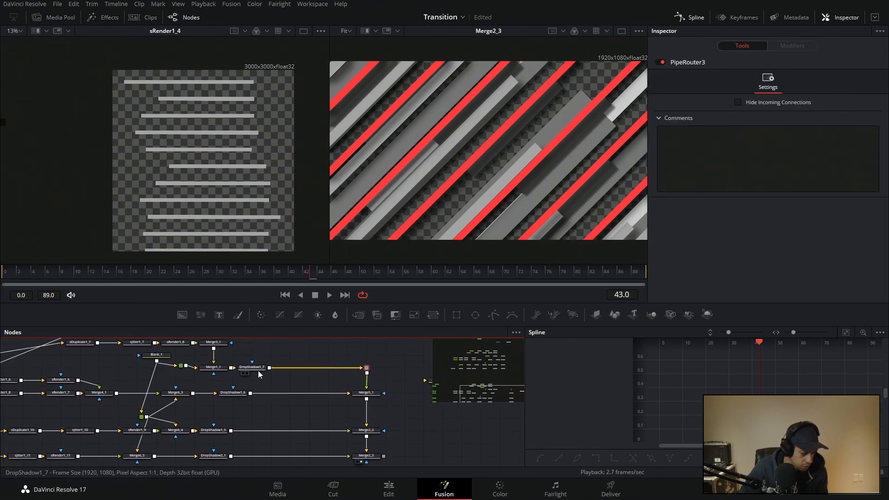
- Preview DropShadow1_7 and DropShadow1_6 in the second viewer and line up the four drop shadow nodes in one column
{"action": "left_click_drag", "start_coordinate": [258, 371], "coordinate": [429, 185]}
{"action": "scroll", "coordinate": [325, 365], "scroll_direction": "left", "scroll_amount": 2}
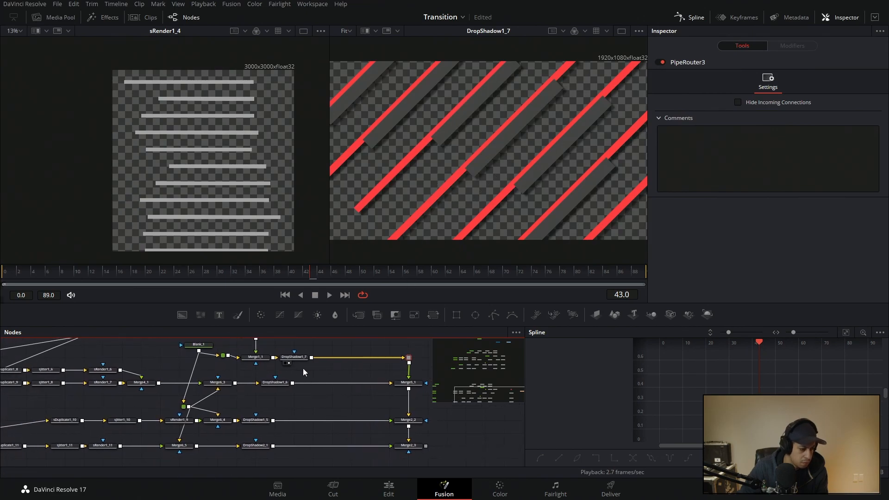
{"action": "left_click", "coordinate": [302, 383]}
{"action": "key", "text": "2"}
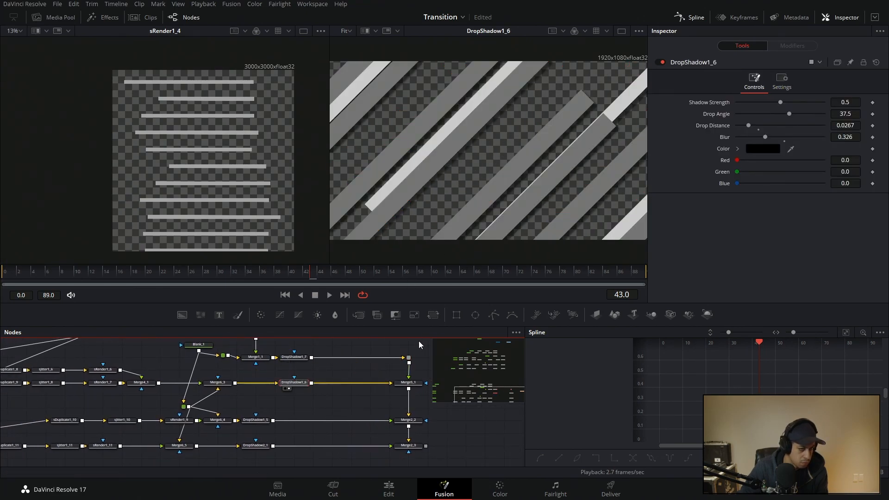
{"action": "left_click_drag", "start_coordinate": [353, 363], "coordinate": [332, 358]}
{"action": "left_click_drag", "start_coordinate": [232, 417], "coordinate": [270, 418]}
{"action": "left_click_drag", "start_coordinate": [233, 440], "coordinate": [272, 440]}
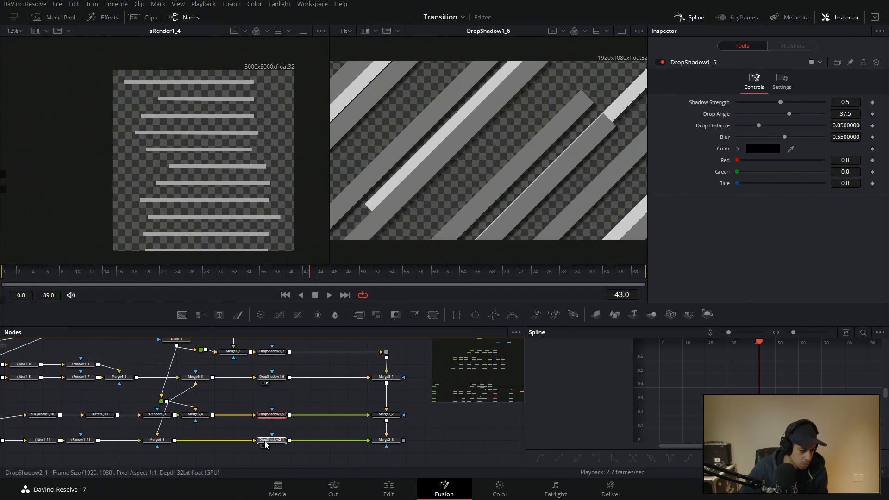
{"action": "left_click", "coordinate": [280, 353]}
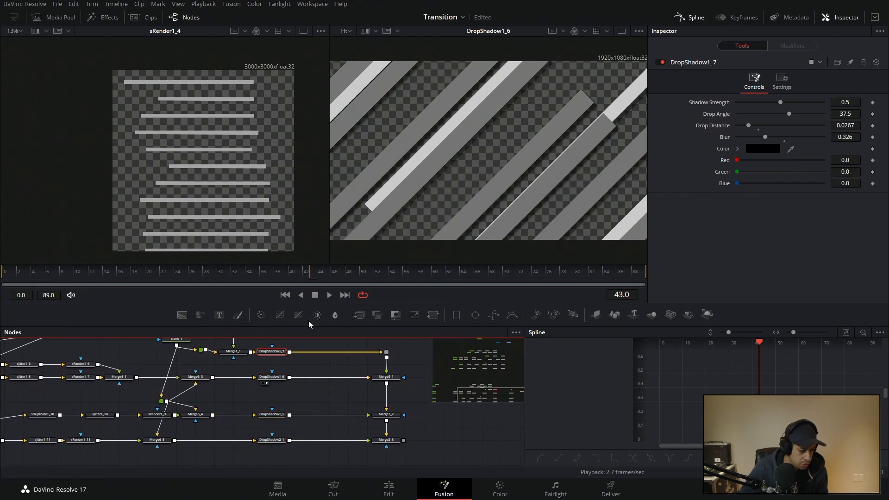
{"action": "key", "text": "shift+space"}
{"action": "type", "text": "t"}
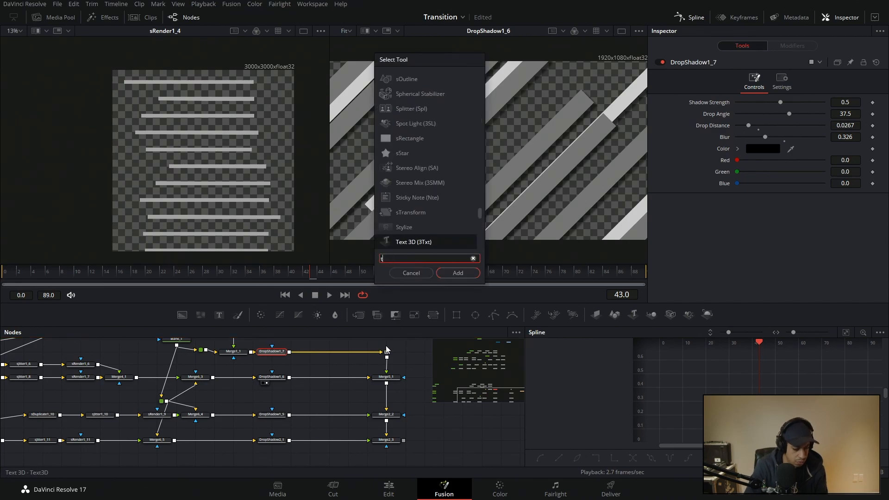
{"action": "type", "text": "ra"}
{"action": "key", "text": "Escape"}
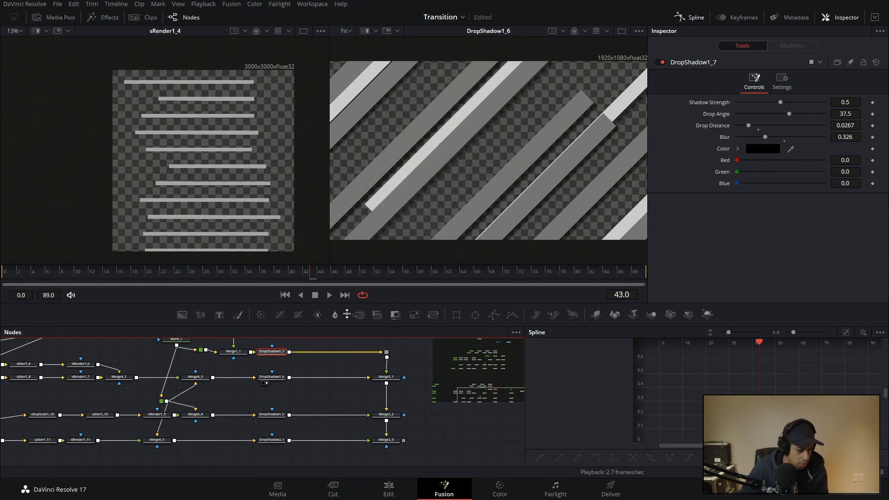
- Show Merge3_1 in the second viewer and insert a Transform node between Merge3_1 and Merge1_1
{"action": "key", "text": "2"}
{"action": "left_click_drag", "start_coordinate": [242, 354], "coordinate": [481, 232]}
{"action": "left_click_drag", "start_coordinate": [374, 363], "coordinate": [421, 383]}
{"action": "left_click_drag", "start_coordinate": [368, 373], "coordinate": [482, 241]}
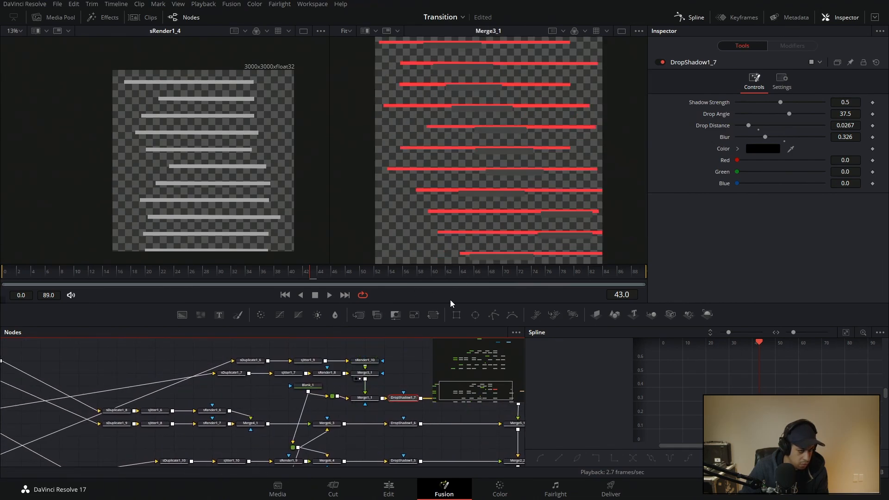
{"action": "left_click", "coordinate": [365, 373]}
{"action": "left_click_drag", "start_coordinate": [430, 363], "coordinate": [376, 358]}
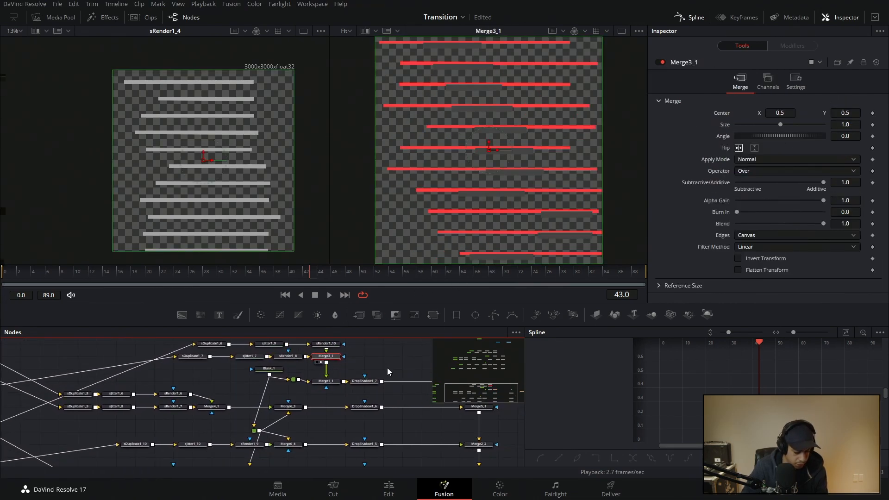
{"action": "key", "text": "shift+space"}
{"action": "type", "text": "transform"}
{"action": "key", "text": "Return"}
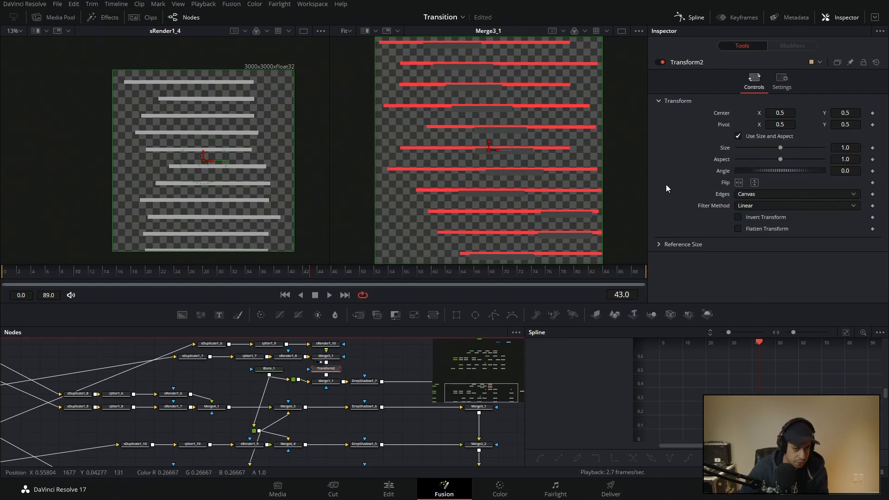
- Turn off Use Size and Aspect on Transform2, set Y Size to 0.47 and Edges to Mirror, previewing it in the second viewer
{"action": "left_click", "coordinate": [739, 136]}
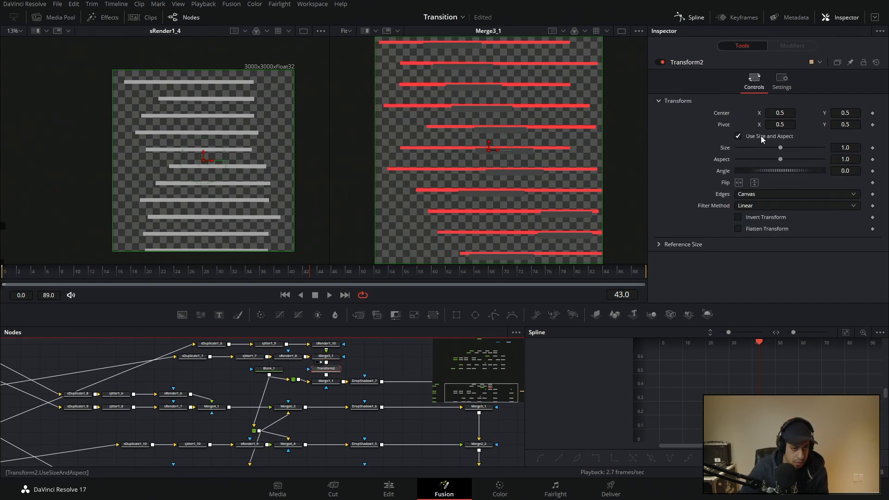
{"action": "mouse_move", "coordinate": [781, 159]}
{"action": "left_mouse_down"}
{"action": "mouse_move", "coordinate": [788, 162]}
{"action": "mouse_move", "coordinate": [770, 159]}
{"action": "left_mouse_up"}
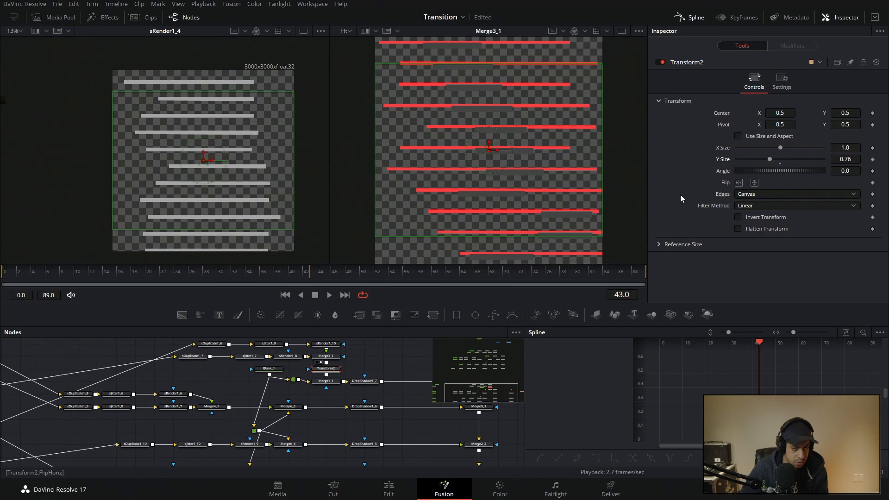
{"action": "left_click", "coordinate": [327, 363]}
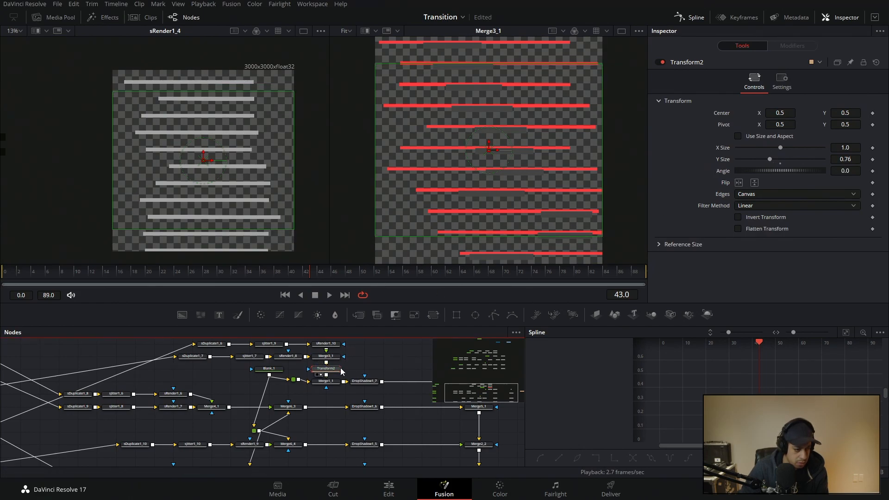
{"action": "left_click_drag", "start_coordinate": [770, 159], "coordinate": [757, 159]}
{"action": "left_click", "coordinate": [766, 197]}
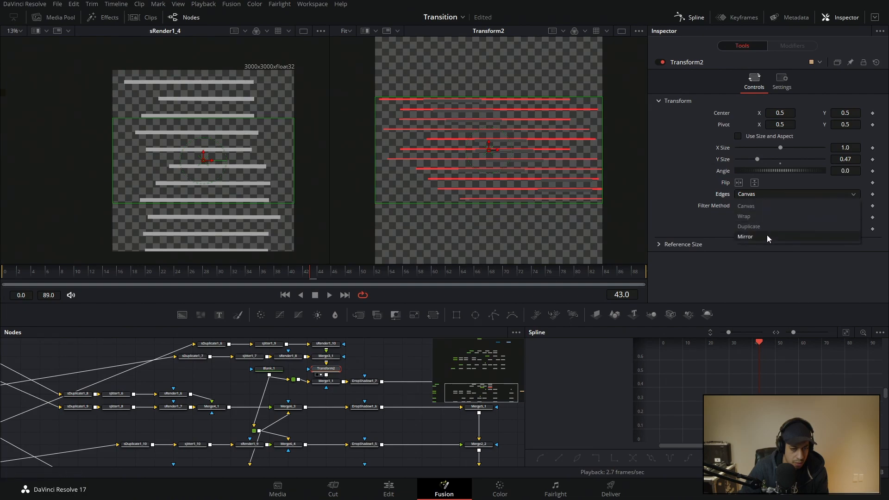
{"action": "left_click", "coordinate": [767, 235]}
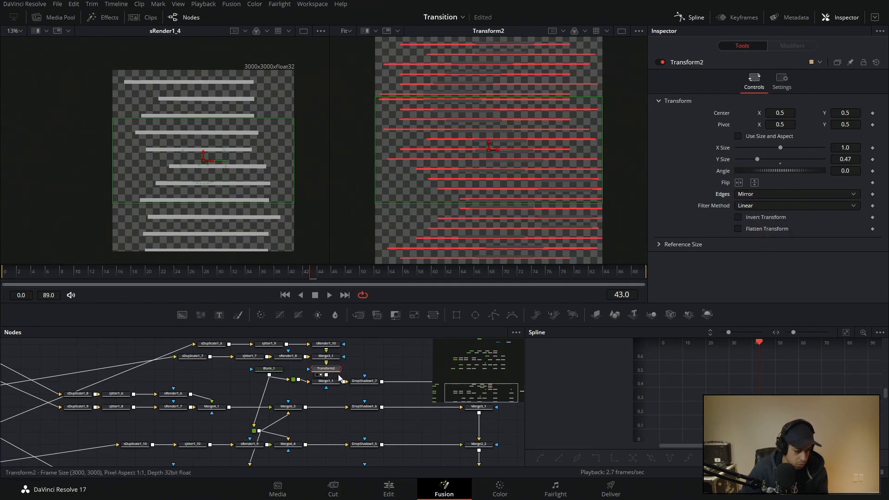
- Show Merge4_1 in the first viewer and paste a copy of Transform2 between Merge4_1 and Merge6_3
{"action": "scroll", "coordinate": [366, 372], "scroll_direction": "down", "scroll_amount": 1}
{"action": "left_click_drag", "start_coordinate": [367, 372], "coordinate": [347, 368]}
{"action": "left_click", "coordinate": [274, 397]}
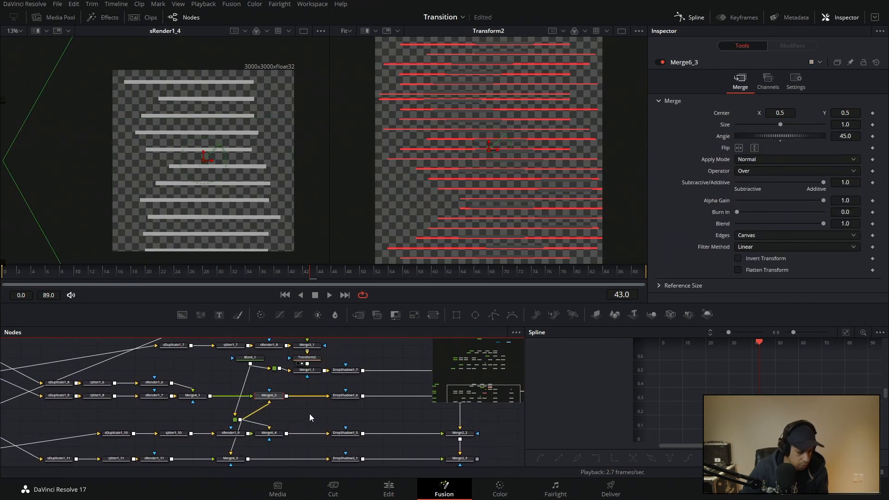
{"action": "left_click", "coordinate": [340, 396]}
{"action": "left_click", "coordinate": [193, 397]}
{"action": "key", "text": "1"}
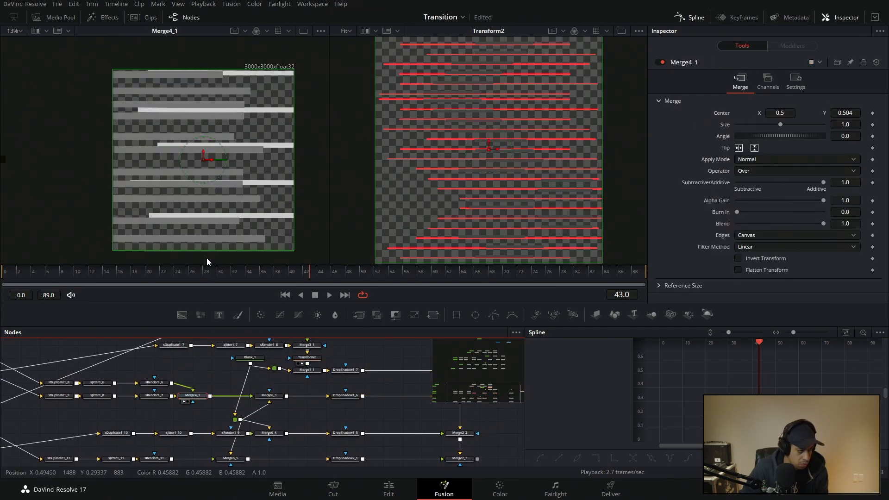
{"action": "key", "text": "ctrl+v"}
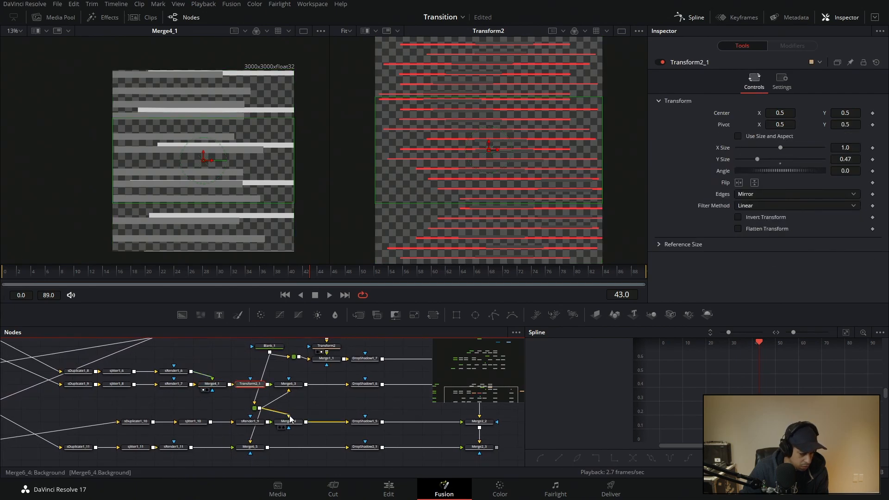
- Move Merge6_4 aside and paste Transform2 copies after sRender1_9 and sRender1_11, ahead of their merges
{"action": "left_click_drag", "start_coordinate": [292, 410], "coordinate": [353, 402]}
{"action": "left_click", "coordinate": [237, 407]}
{"action": "left_click", "coordinate": [241, 403]}
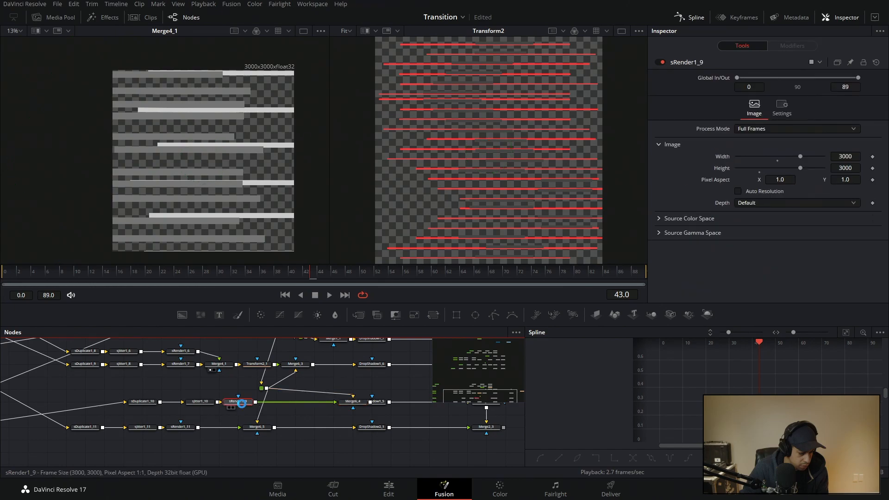
{"action": "key", "text": "ctrl+v"}
{"action": "left_click_drag", "start_coordinate": [307, 429], "coordinate": [287, 419]}
{"action": "left_click", "coordinate": [174, 415]}
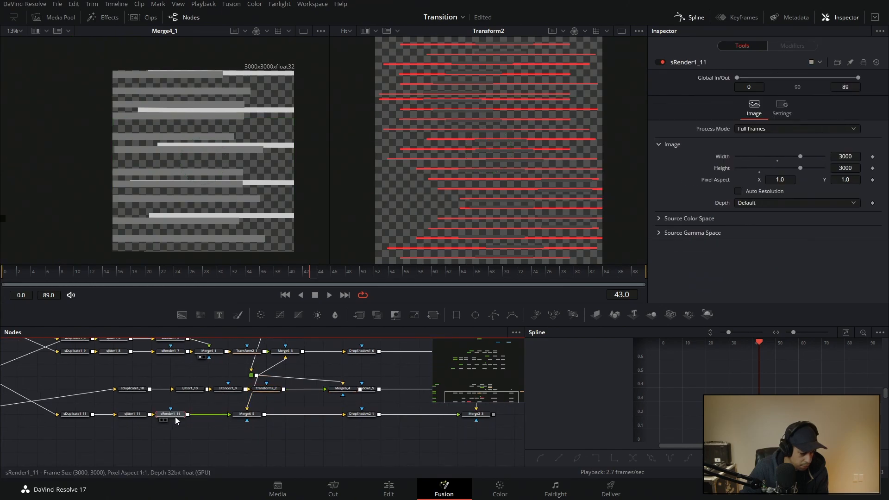
{"action": "key", "text": "ctrl+v"}
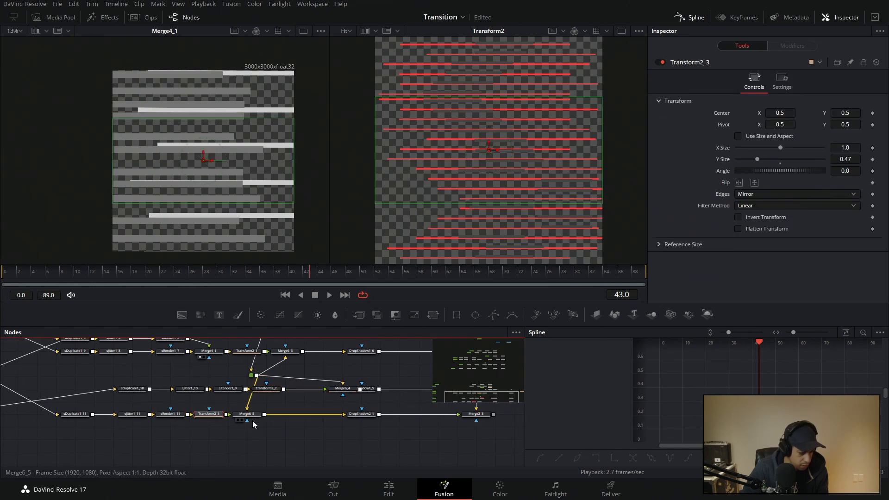
- Show Merge2_3 in the second viewer and scrub to frame 52 to examine the varied bars
{"action": "left_click_drag", "start_coordinate": [382, 457], "coordinate": [134, 446]}
{"action": "left_click", "coordinate": [223, 411]}
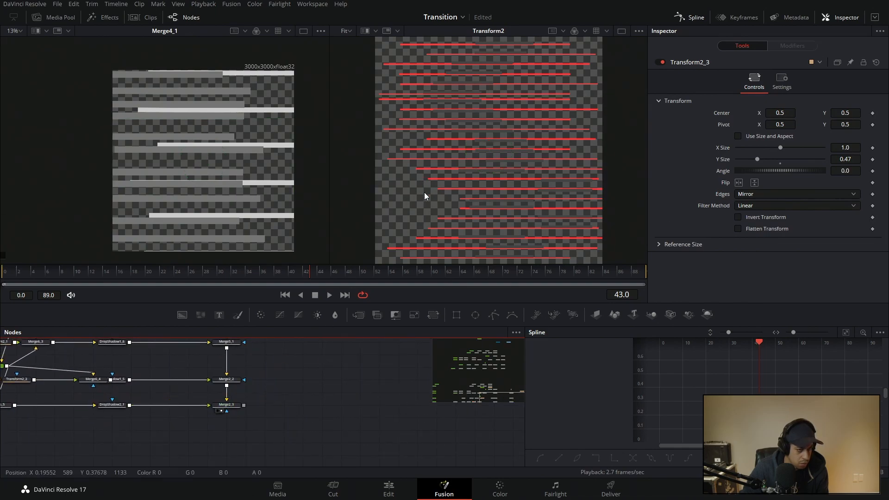
{"action": "left_click_drag", "start_coordinate": [369, 402], "coordinate": [494, 420]}
{"action": "left_click_drag", "start_coordinate": [291, 433], "coordinate": [422, 422]}
{"action": "left_click_drag", "start_coordinate": [262, 421], "coordinate": [228, 446]}
{"action": "left_click", "coordinate": [355, 418]}
{"action": "left_click", "coordinate": [305, 420]}
{"action": "left_click_drag", "start_coordinate": [261, 276], "coordinate": [380, 279]}
- Move the unused Transform1 aside and merge the upper bar tree's output over Merge2_3 with a new Merge node
{"action": "left_click_drag", "start_coordinate": [473, 393], "coordinate": [194, 421]}
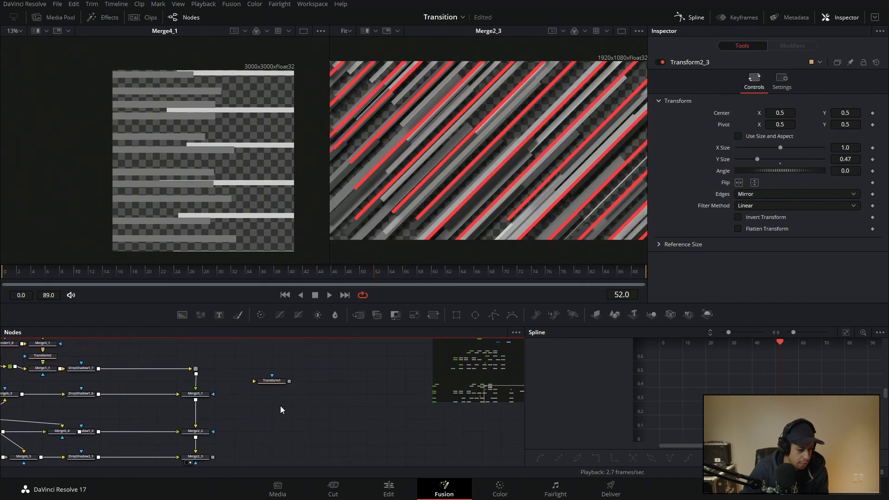
{"action": "left_click_drag", "start_coordinate": [260, 382], "coordinate": [397, 407]}
{"action": "scroll", "coordinate": [320, 426], "scroll_direction": "down", "scroll_amount": 5}
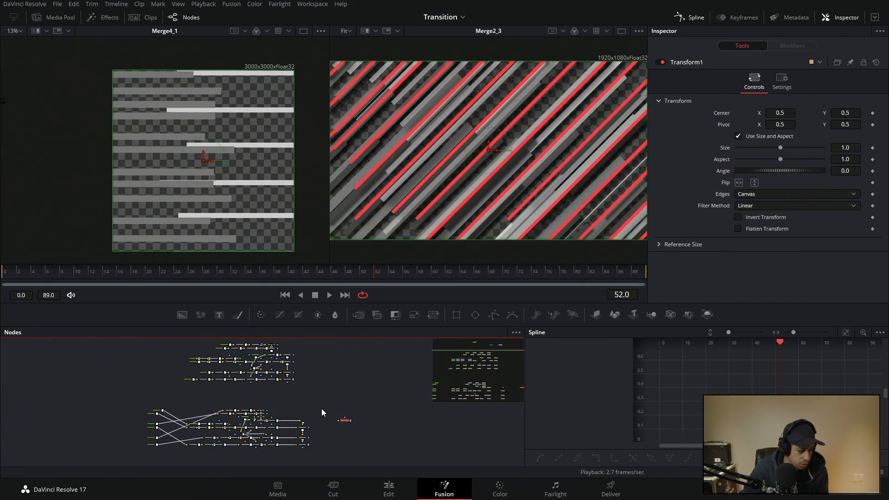
{"action": "left_click", "coordinate": [311, 445]}
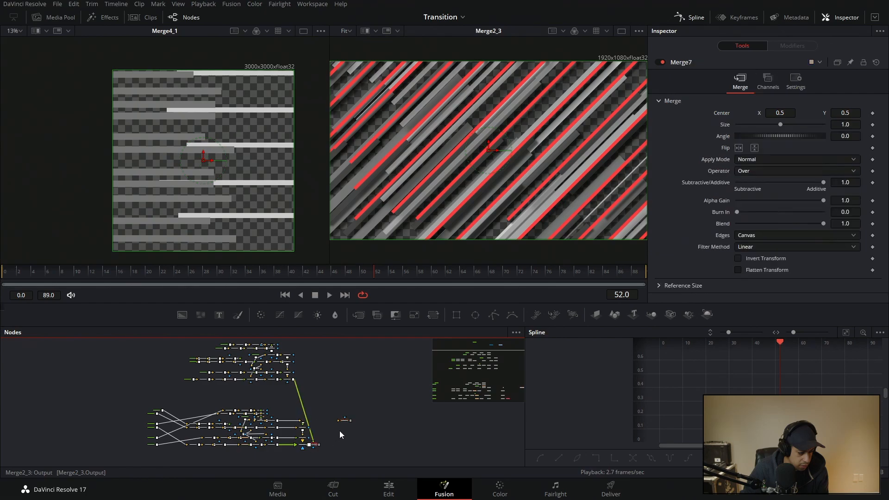
{"action": "left_click_drag", "start_coordinate": [344, 420], "coordinate": [423, 410]}
{"action": "scroll", "coordinate": [341, 448], "scroll_direction": "up", "scroll_amount": 5}
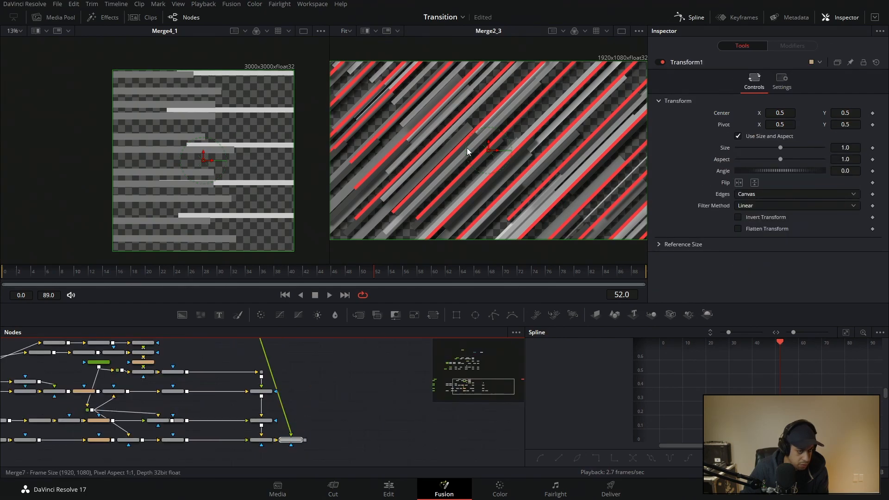
- Place Merge7 further away from Merge2_3, show it in the second viewer and inspect the combined bars closely at frame 38
{"action": "left_click", "coordinate": [296, 445]}
{"action": "left_click_drag", "start_coordinate": [297, 445], "coordinate": [342, 443]}
{"action": "left_click_drag", "start_coordinate": [387, 414], "coordinate": [384, 395]}
{"action": "mouse_move", "coordinate": [284, 276]}
{"action": "left_mouse_down"}
{"action": "mouse_move", "coordinate": [300, 277]}
{"action": "mouse_move", "coordinate": [279, 274]}
{"action": "left_mouse_up"}
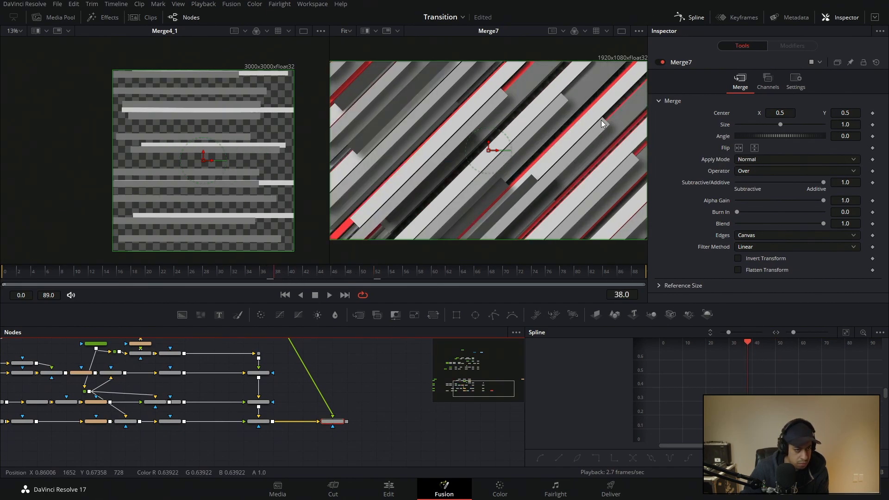
{"action": "scroll", "coordinate": [603, 115], "scroll_direction": "up", "scroll_amount": 5}
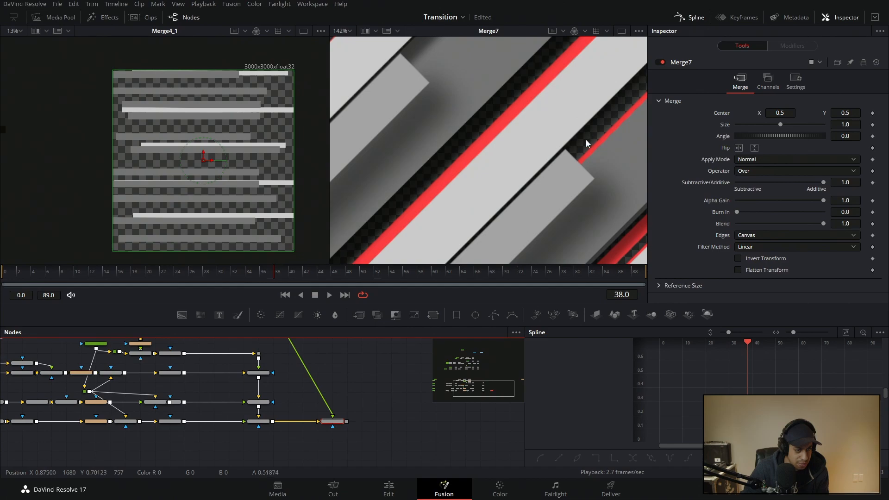
{"action": "scroll", "coordinate": [579, 153], "scroll_direction": "down", "scroll_amount": 6}
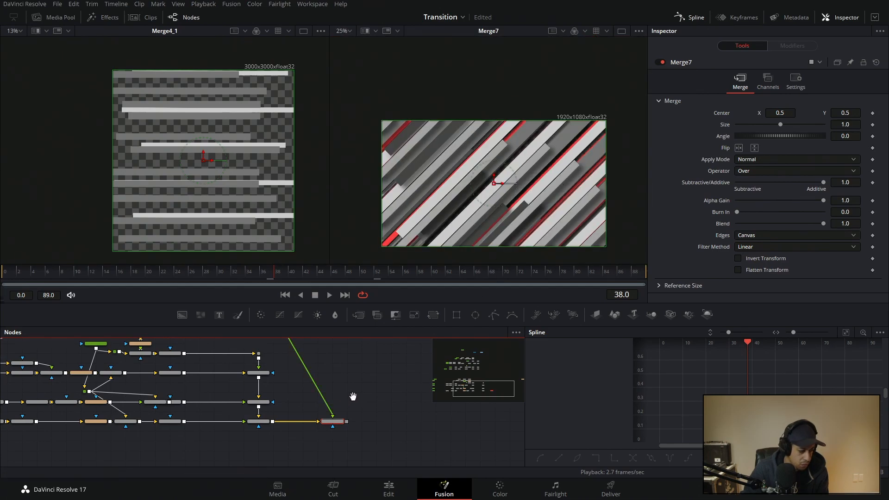
- Swap Merge7's foreground and background inputs so the thinner duplicated bar tree lies over the original one
{"action": "scroll", "coordinate": [353, 396], "scroll_direction": "up", "scroll_amount": 5}
{"action": "scroll", "coordinate": [353, 396], "scroll_direction": "left", "scroll_amount": 5}
{"action": "left_click_drag", "start_coordinate": [326, 361], "coordinate": [372, 413]}
{"action": "left_click_drag", "start_coordinate": [346, 391], "coordinate": [247, 312]}
{"action": "left_click_drag", "start_coordinate": [414, 454], "coordinate": [367, 391]}
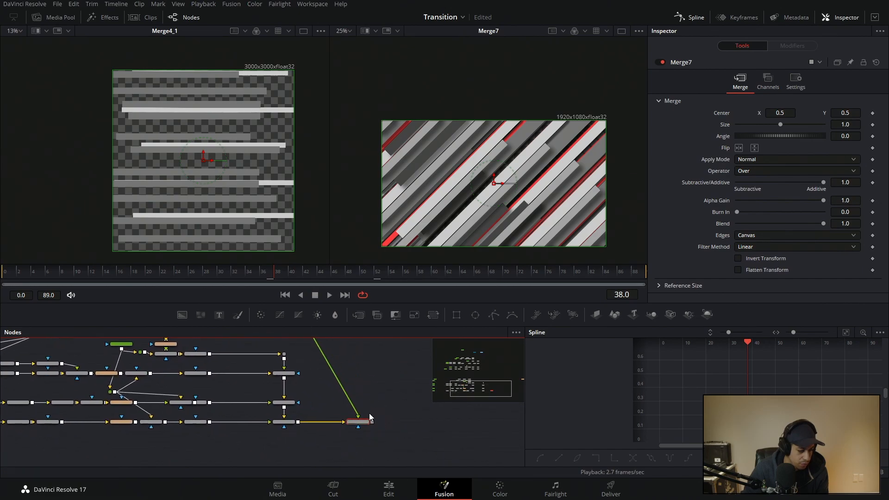
{"action": "key", "text": "ctrl+t"}
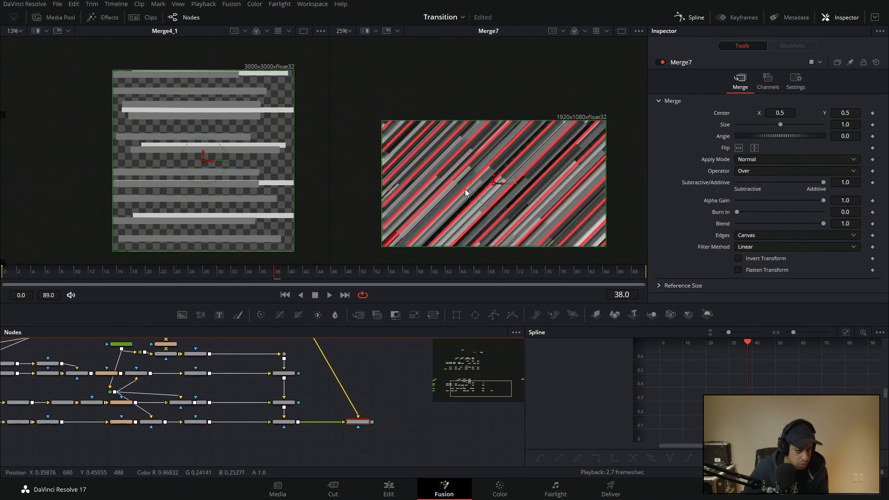
{"action": "scroll", "coordinate": [471, 195], "scroll_direction": "up", "scroll_amount": 4}
{"action": "scroll", "coordinate": [472, 198], "scroll_direction": "down", "scroll_amount": 3}
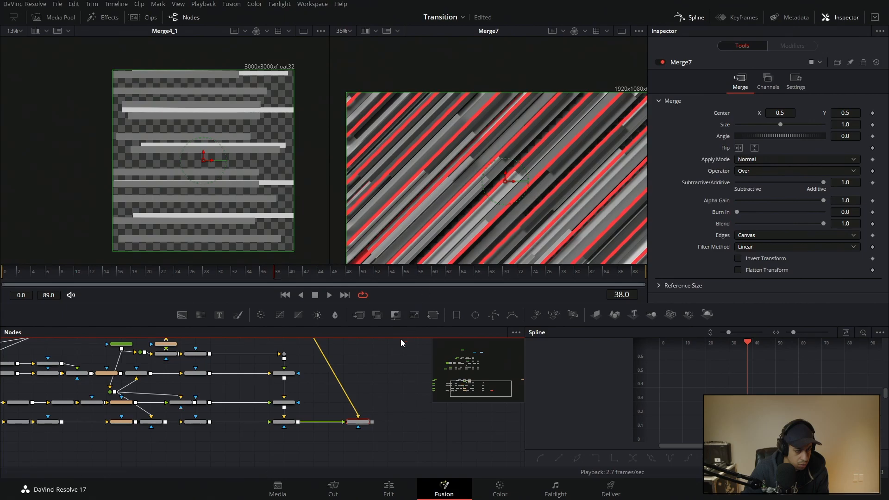
{"action": "left_click_drag", "start_coordinate": [243, 348], "coordinate": [380, 371]}
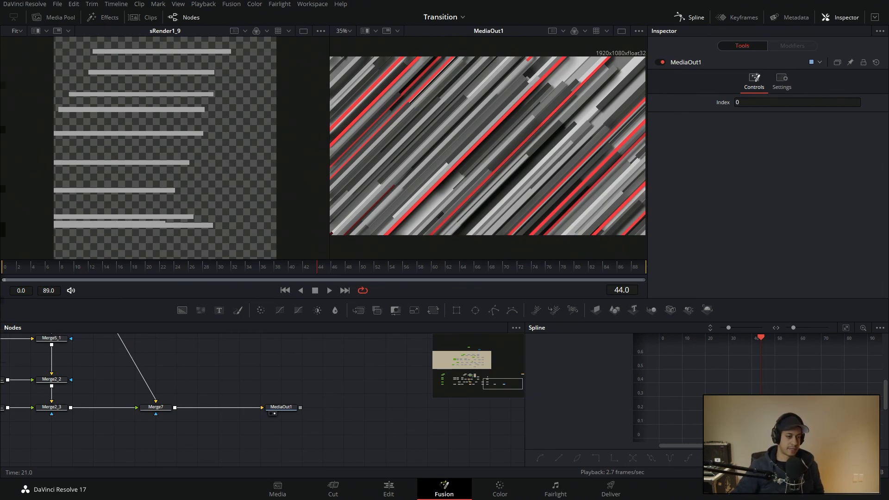
- Show MediaOut1 in a single enlarged viewer with the image scaled to Fit
{"action": "left_click_drag", "start_coordinate": [546, 128], "coordinate": [531, 130]}
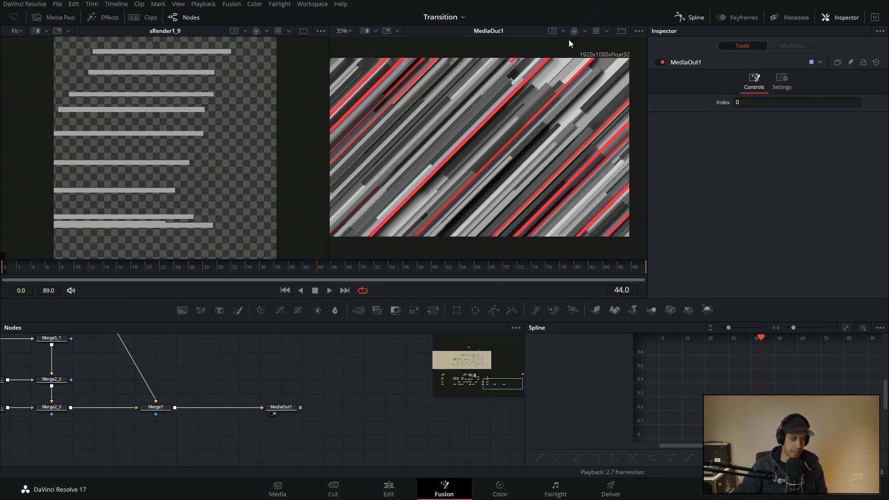
{"action": "left_click", "coordinate": [620, 30]}
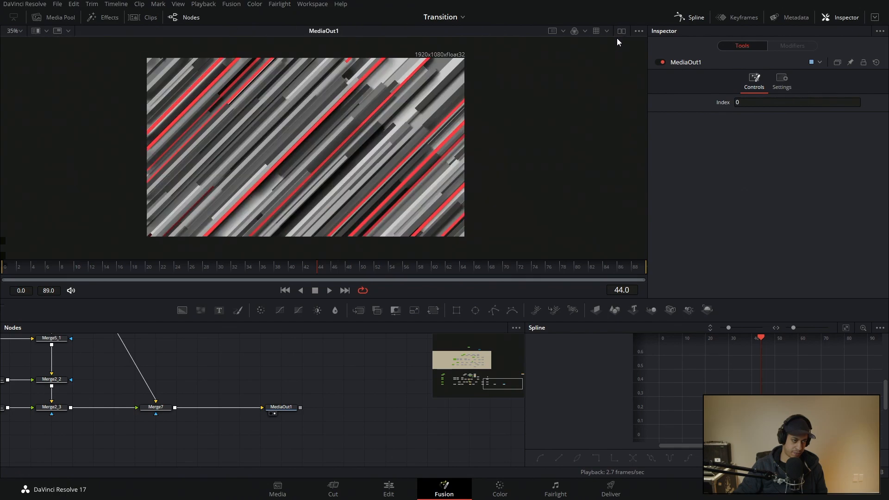
{"action": "left_click", "coordinate": [21, 31]}
{"action": "left_click", "coordinate": [26, 43]}
{"action": "left_click_drag", "start_coordinate": [417, 299], "coordinate": [437, 367]}
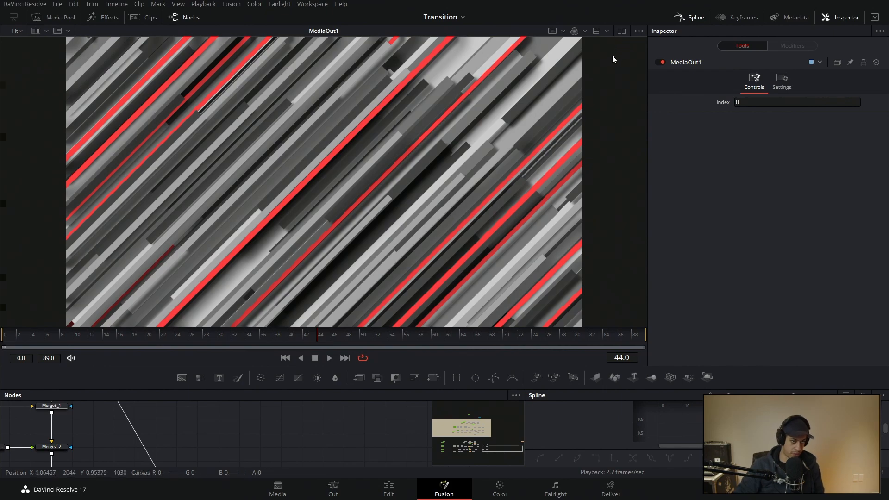
- Display the Alpha channel of MediaOut1 and scrub to frame 13 to inspect the transparency
{"action": "left_click", "coordinate": [586, 32]}
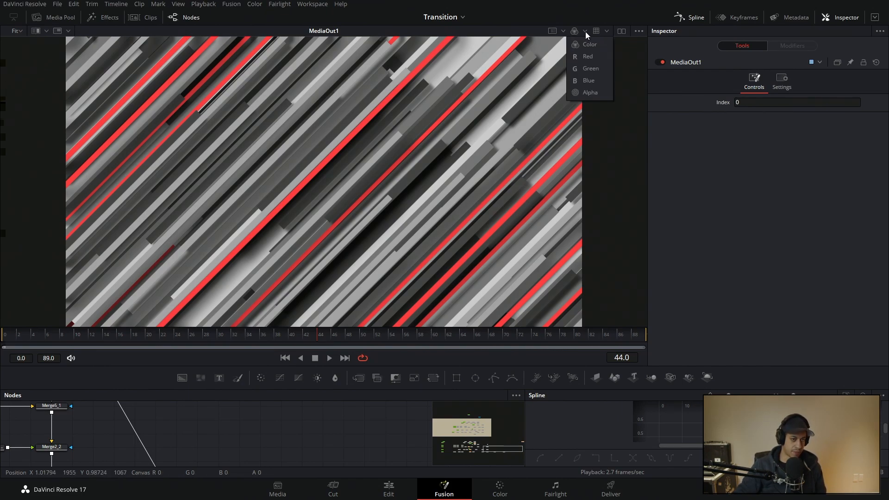
{"action": "left_click", "coordinate": [590, 87]}
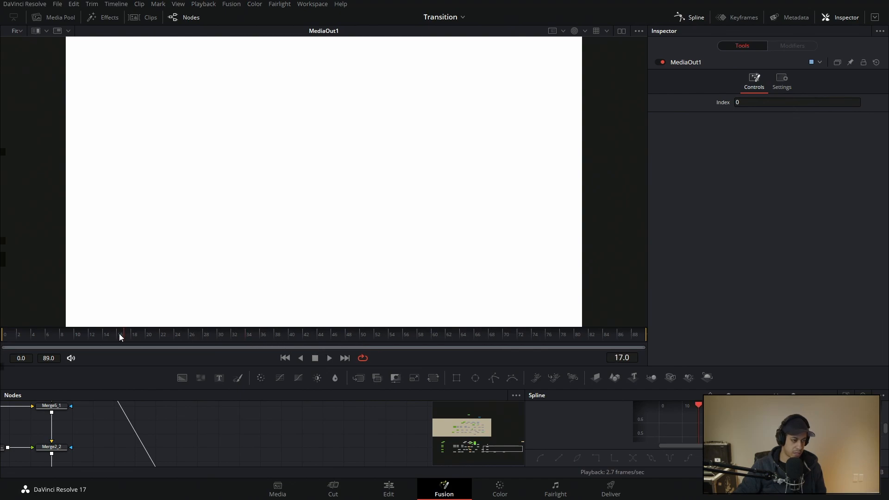
{"action": "left_click_drag", "start_coordinate": [112, 335], "coordinate": [102, 335]}
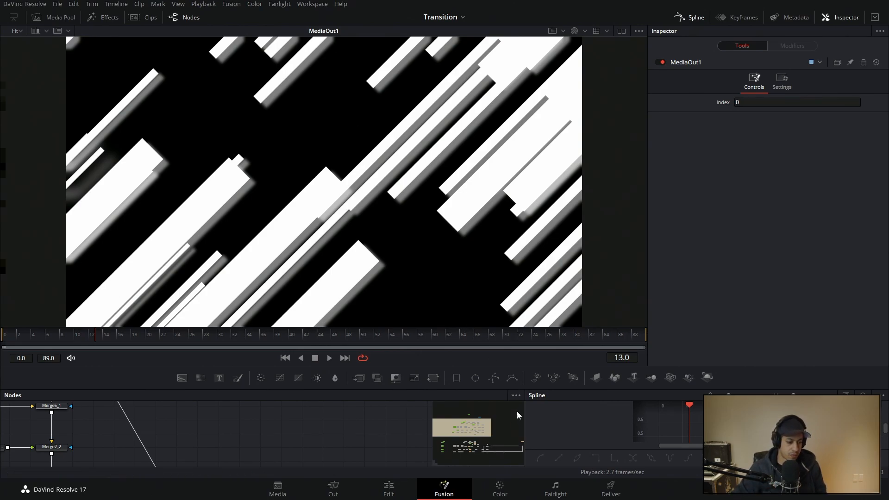
- Add a Saver node beside MediaOut1 and look through its export and format settings
{"action": "left_click_drag", "start_coordinate": [503, 449], "coordinate": [504, 452]}
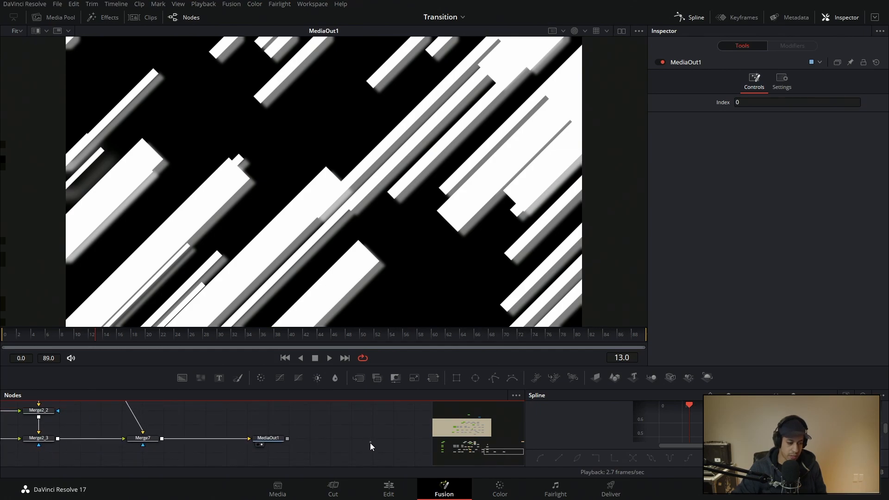
{"action": "key", "text": "shift+space"}
{"action": "type", "text": "save"}
{"action": "key", "text": "Return"}
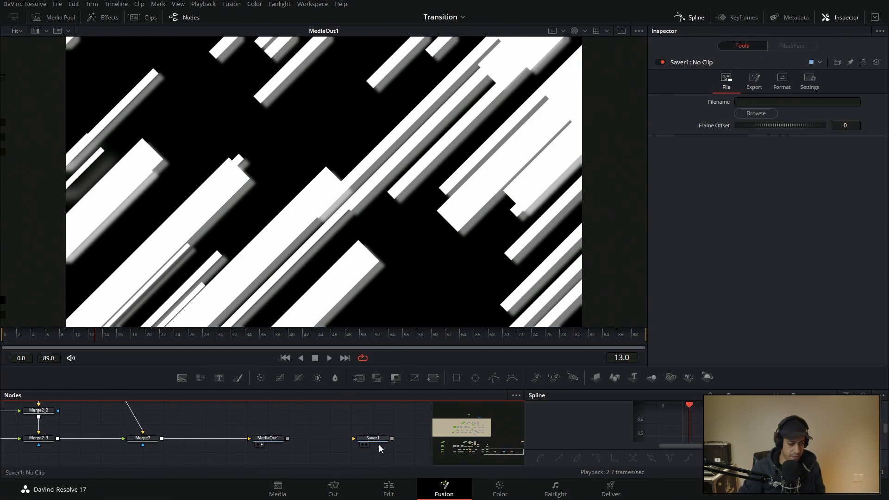
{"action": "left_click_drag", "start_coordinate": [379, 445], "coordinate": [358, 444]}
{"action": "left_click", "coordinate": [367, 438]}
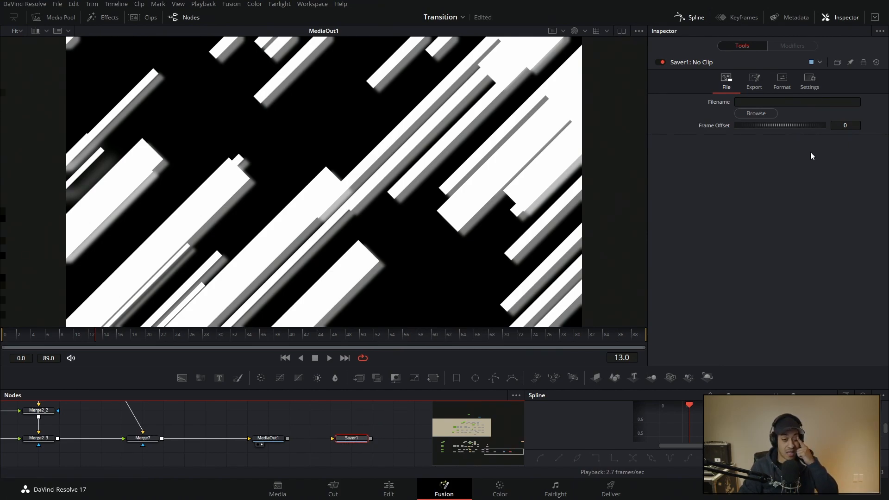
{"action": "left_click", "coordinate": [755, 84]}
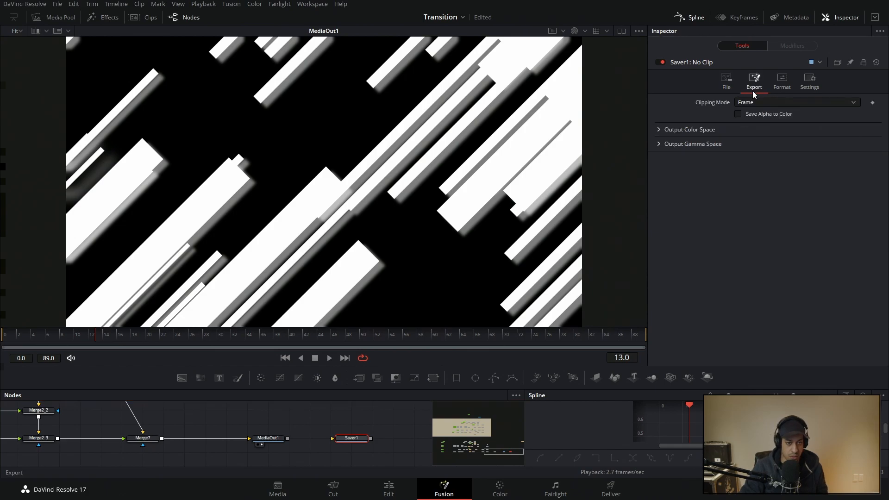
{"action": "left_click", "coordinate": [782, 88]}
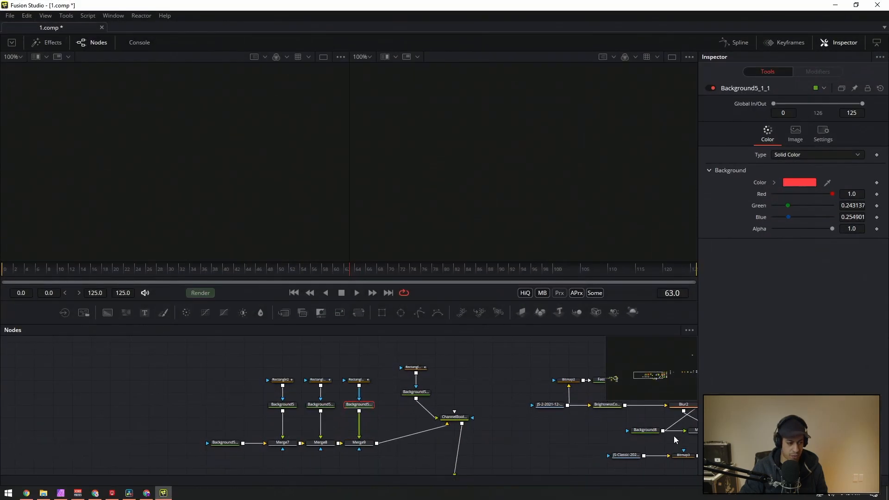
- Switch to Fusion Studio and examine the export, audio, legal and format settings of the lower1_fill saver
{"action": "left_click_drag", "start_coordinate": [654, 376], "coordinate": [691, 373]}
{"action": "left_click", "coordinate": [527, 382]}
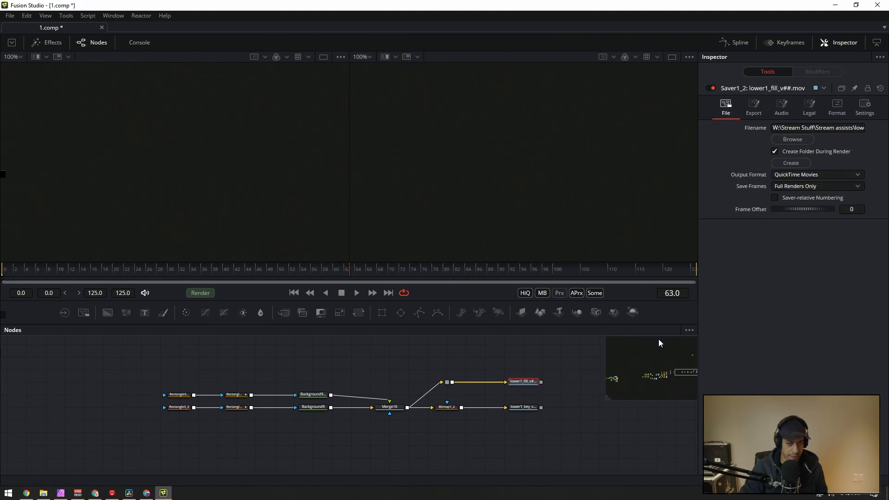
{"action": "left_click", "coordinate": [754, 116]}
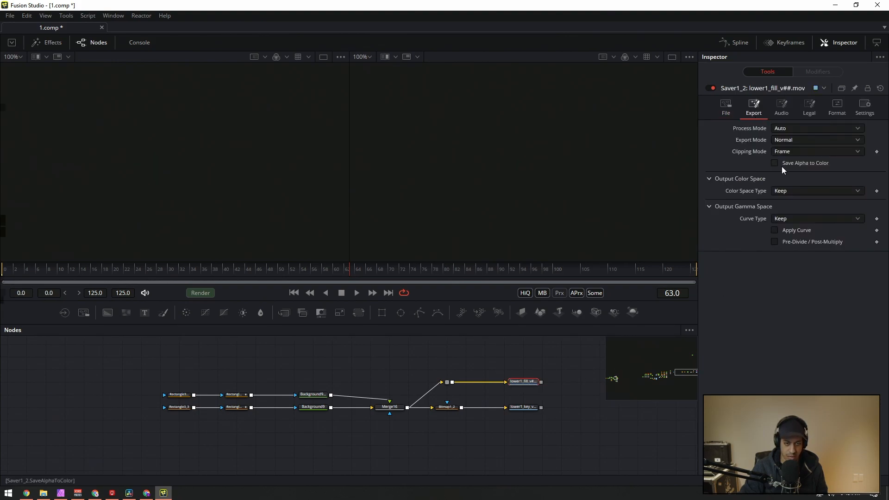
{"action": "left_click", "coordinate": [782, 107]}
{"action": "left_click", "coordinate": [803, 113]}
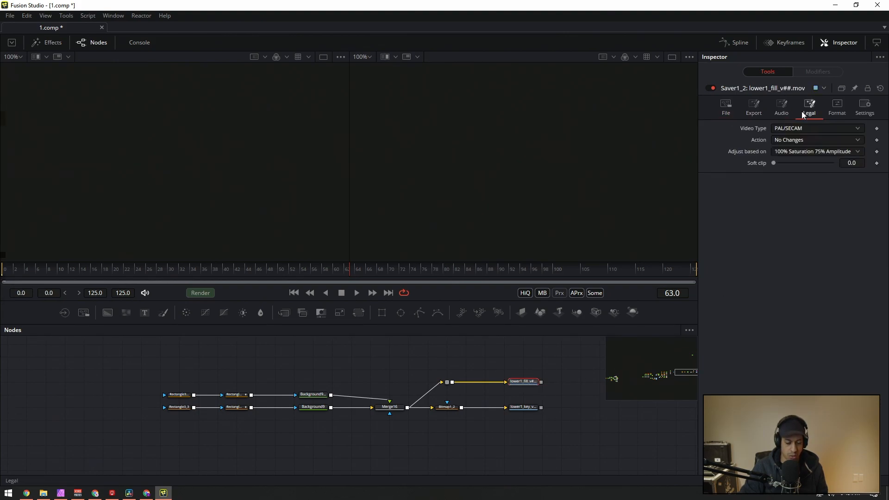
{"action": "left_click", "coordinate": [837, 110]}
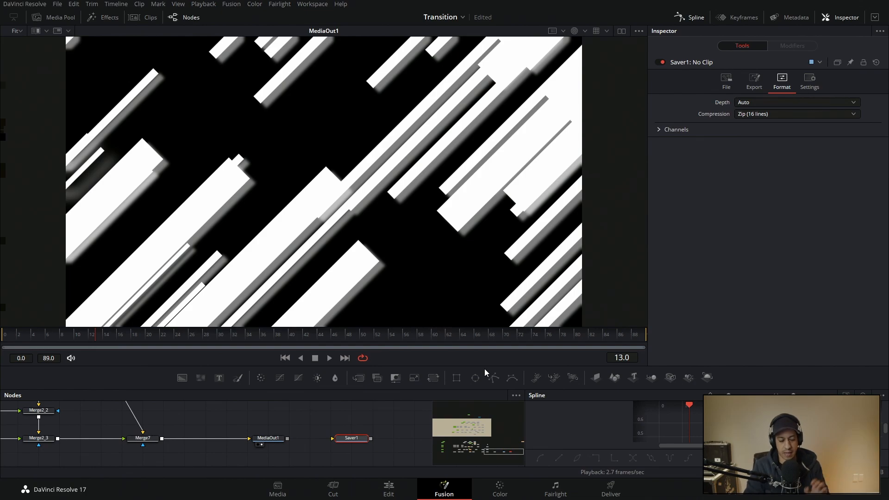
- Delete the Saver1 node and, on the Edit page, duplicate the Fusion Composition 1 clip further along Video 1
{"action": "key", "text": "Delete"}
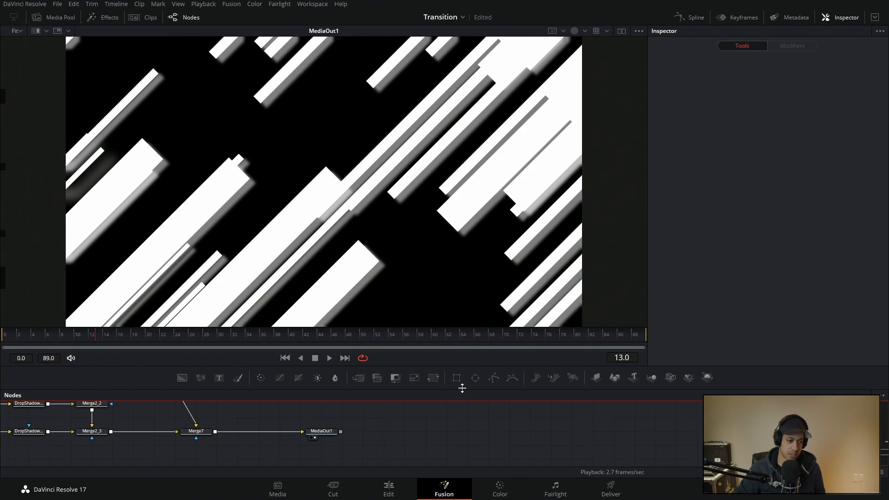
{"action": "left_click", "coordinate": [389, 487]}
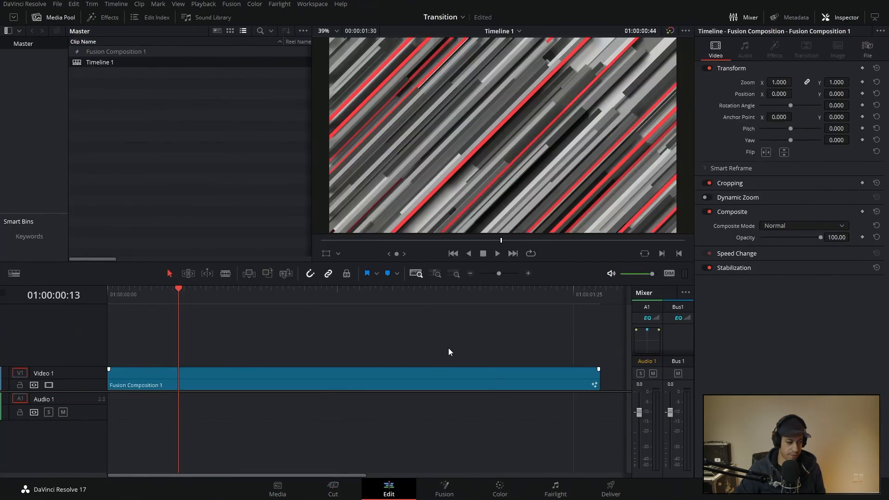
{"action": "left_click", "coordinate": [471, 274]}
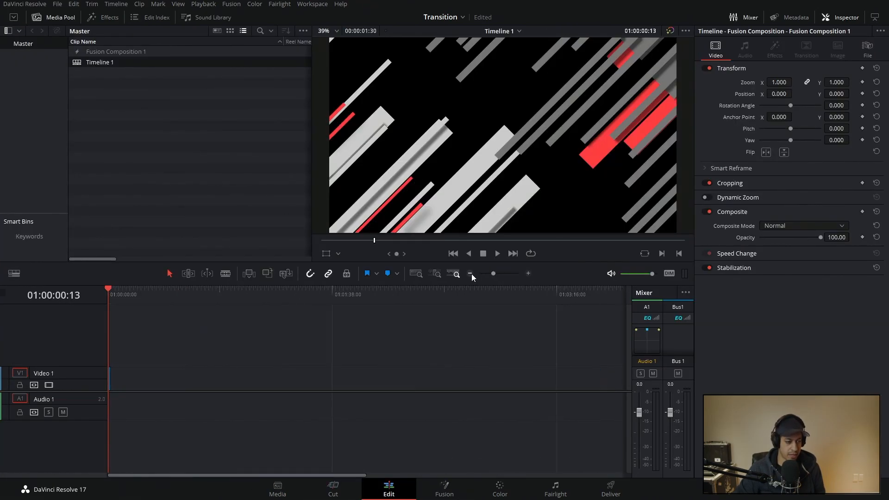
{"action": "left_click", "coordinate": [529, 273]}
{"action": "left_click", "coordinate": [528, 273]}
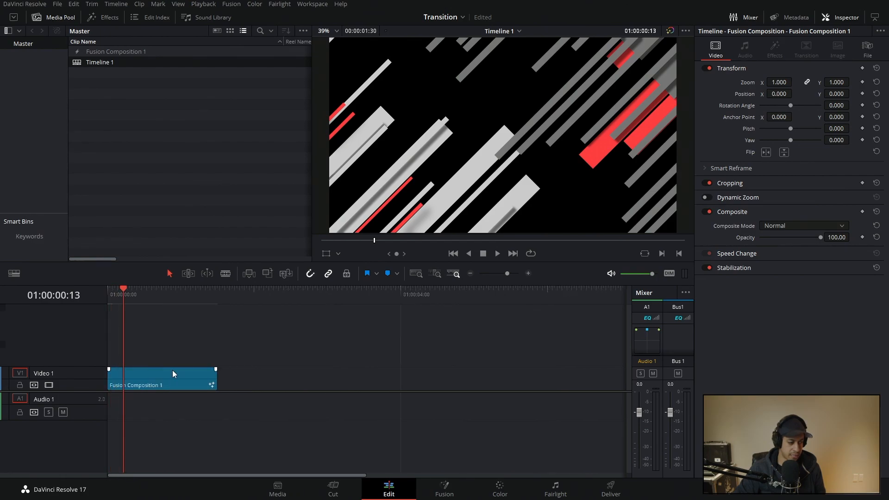
{"action": "left_click_drag", "start_coordinate": [173, 373], "coordinate": [281, 380]}
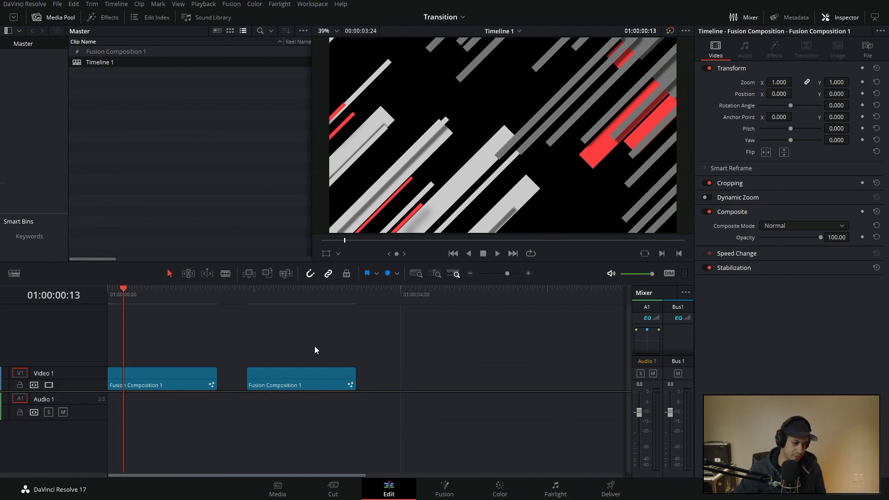
- Move the duplicated Fusion Composition 1 clip closer to the first clip on Video 1 and put the playhead at 01:00:02:06
{"action": "left_click", "coordinate": [297, 383]}
{"action": "left_click_drag", "start_coordinate": [297, 383], "coordinate": [283, 383]}
{"action": "left_click", "coordinate": [262, 291]}
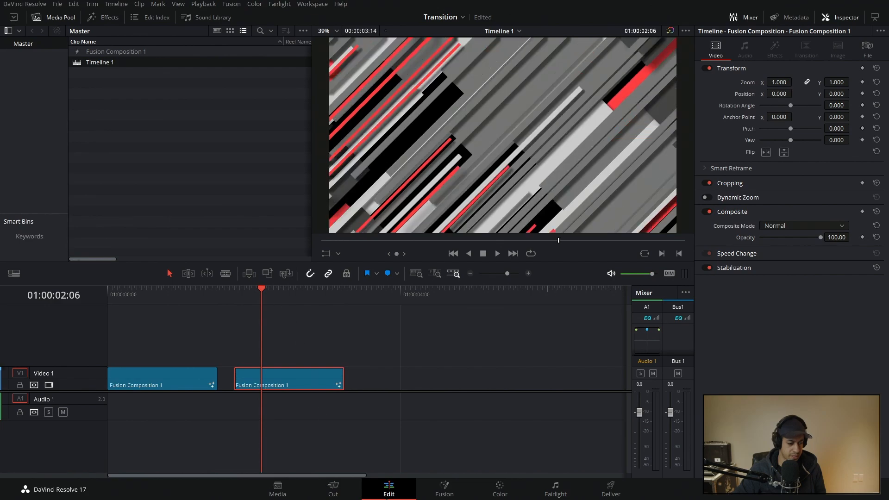
- Open the duplicate clip's composition in Fusion and switch the MediaOut1 viewer from alpha back to colour
{"action": "left_click", "coordinate": [444, 497]}
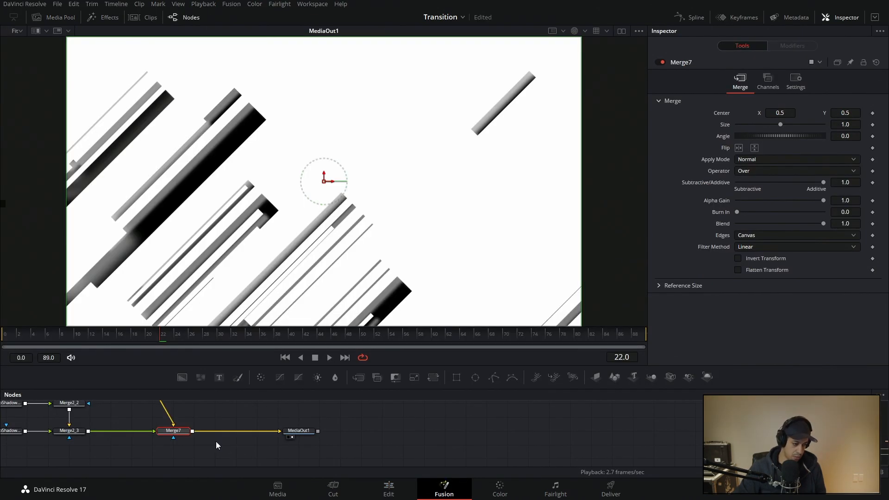
{"action": "left_click_drag", "start_coordinate": [216, 441], "coordinate": [300, 438]}
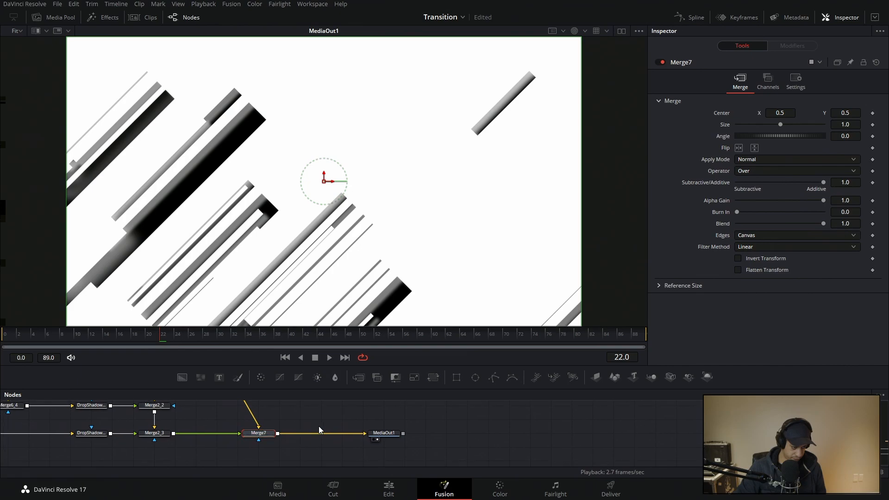
{"action": "left_click", "coordinate": [584, 31]}
{"action": "left_click", "coordinate": [598, 45]}
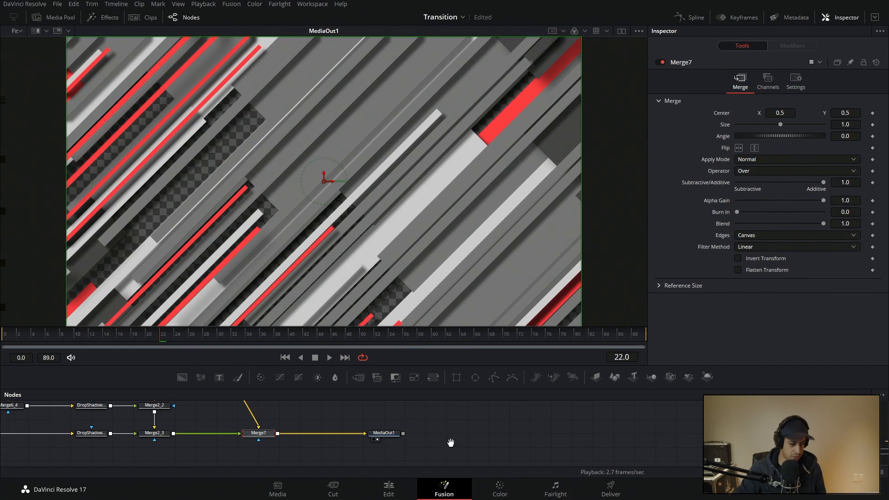
- Add a Bitmap node fed by the Merge7 output and show it in the viewer
{"action": "left_click_drag", "start_coordinate": [451, 443], "coordinate": [460, 443]}
{"action": "key", "text": "shift+space"}
{"action": "type", "text": "bit"}
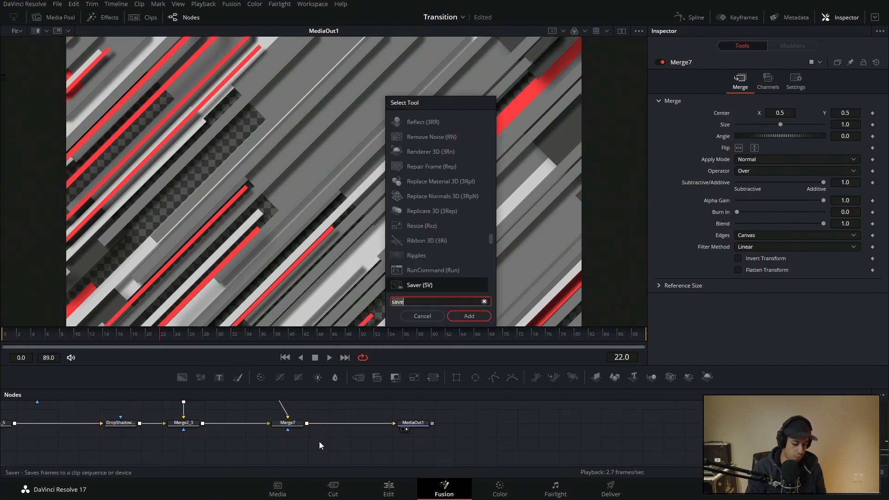
{"action": "key", "text": "Return"}
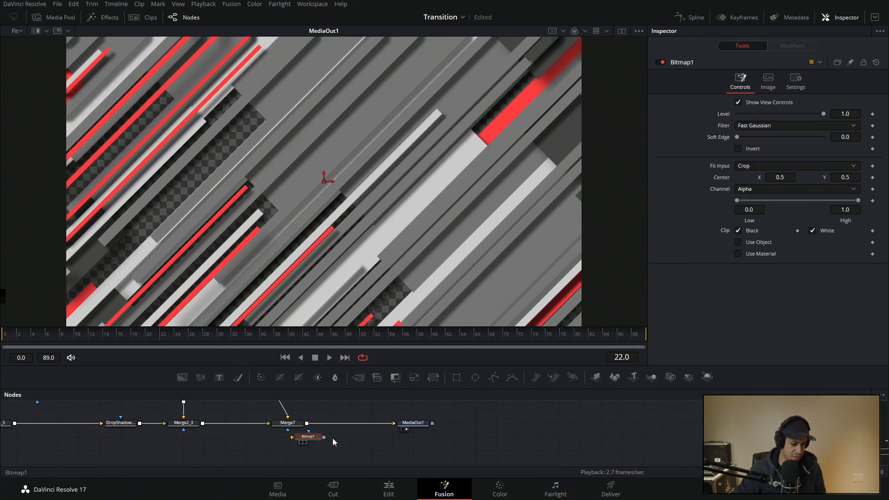
{"action": "left_click_drag", "start_coordinate": [308, 424], "coordinate": [313, 437]}
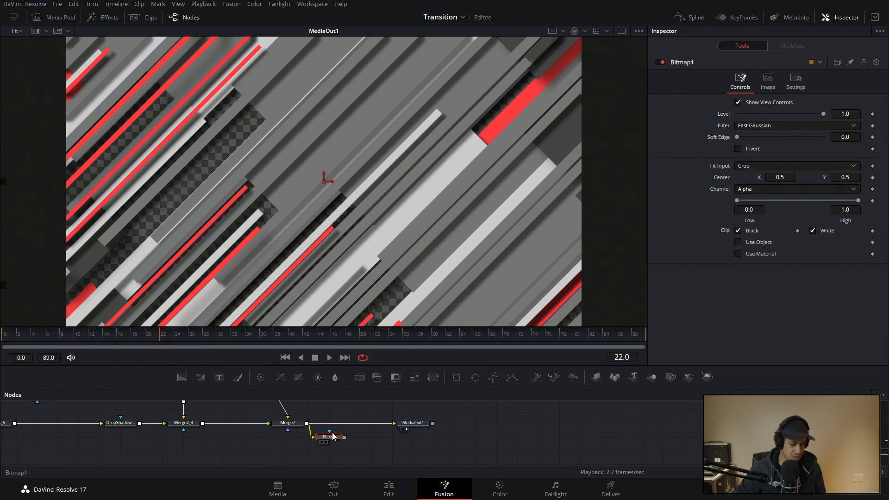
{"action": "key", "text": "1"}
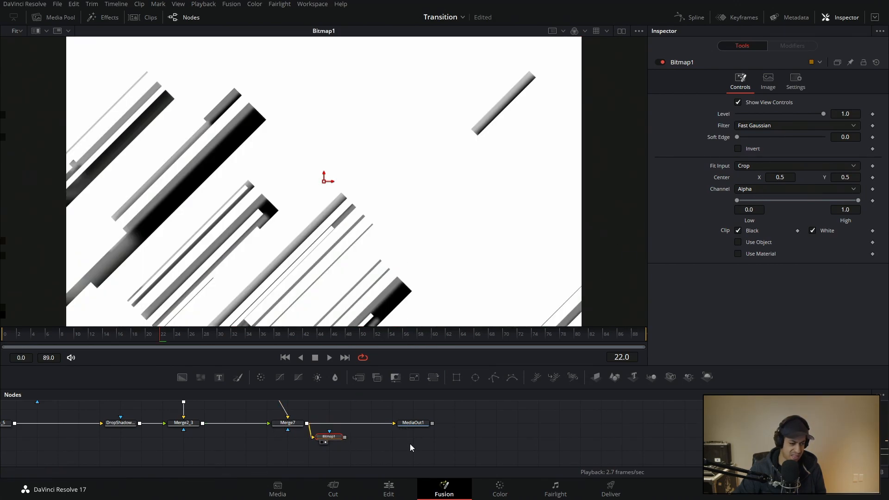
- Insert the Bitmap node between Merge7 and MediaOut1 and compare both clips on the Edit page
{"action": "left_click_drag", "start_coordinate": [345, 437], "coordinate": [426, 425]}
{"action": "left_click", "coordinate": [333, 438]}
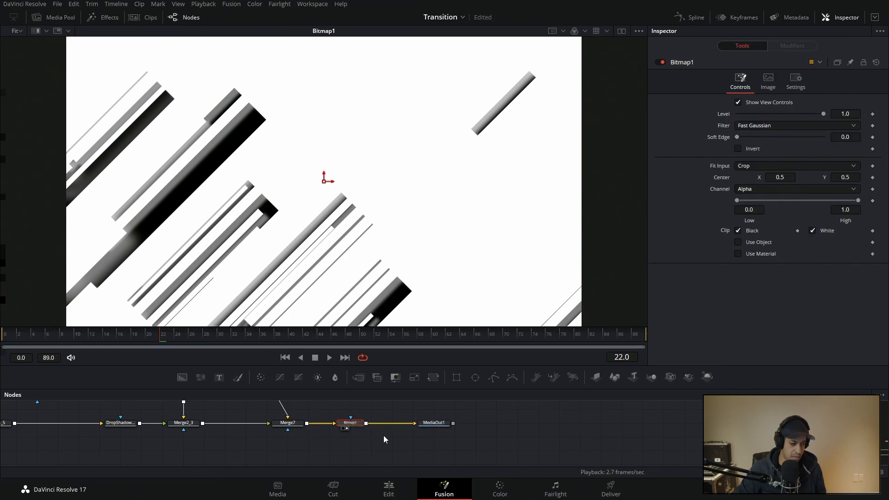
{"action": "left_click", "coordinate": [390, 491]}
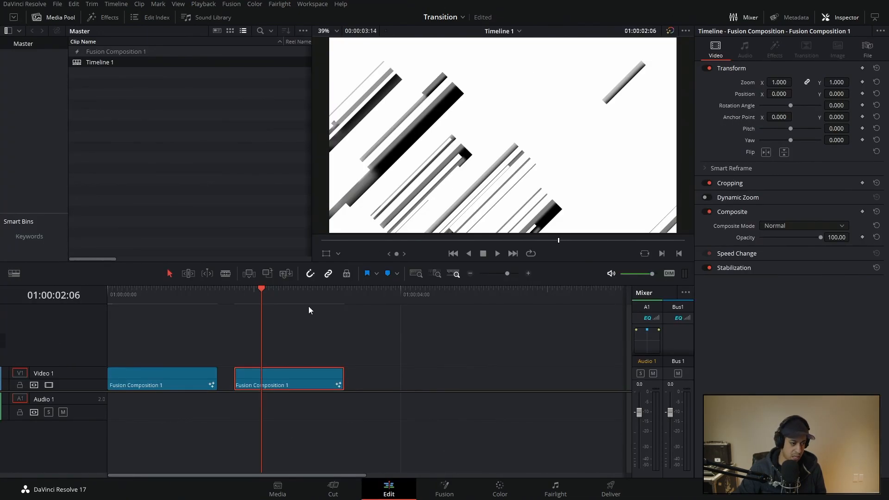
{"action": "left_click_drag", "start_coordinate": [307, 301], "coordinate": [153, 300]}
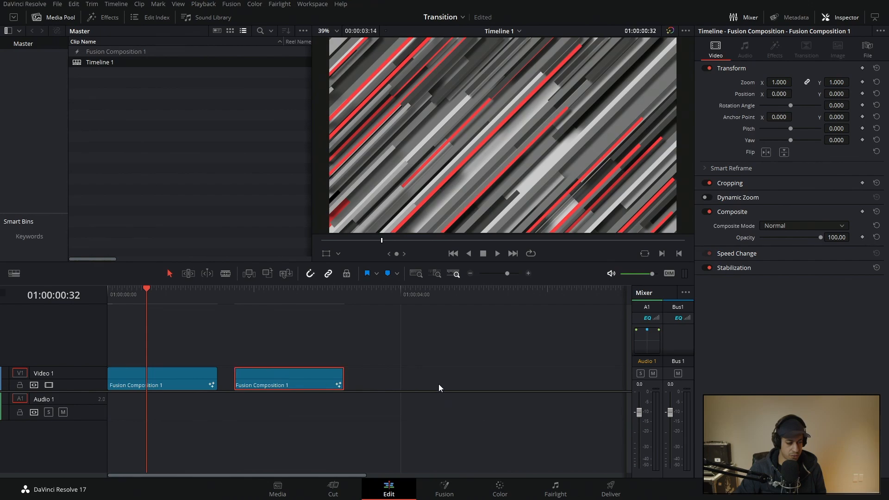
- On the Deliver page, set the render location to the Stream assists Transitions folder and clear the default file name
{"action": "left_click", "coordinate": [621, 493]}
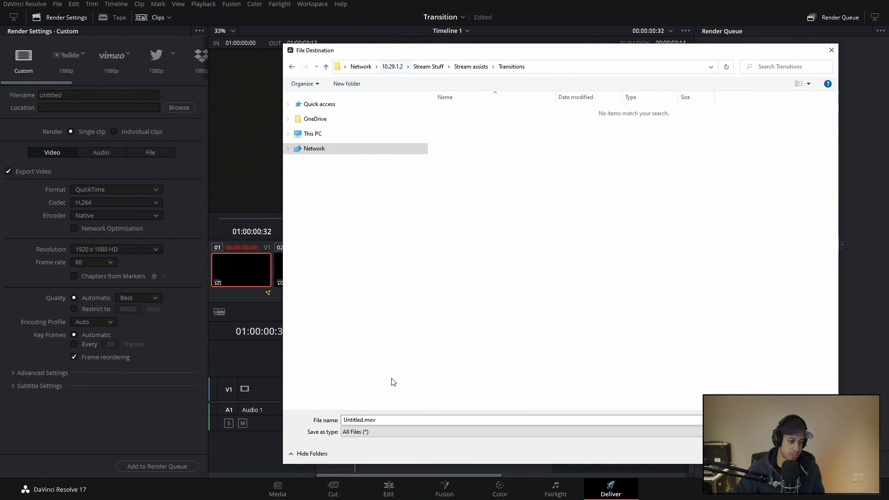
{"action": "left_click", "coordinate": [366, 420]}
{"action": "left_click", "coordinate": [364, 420]}
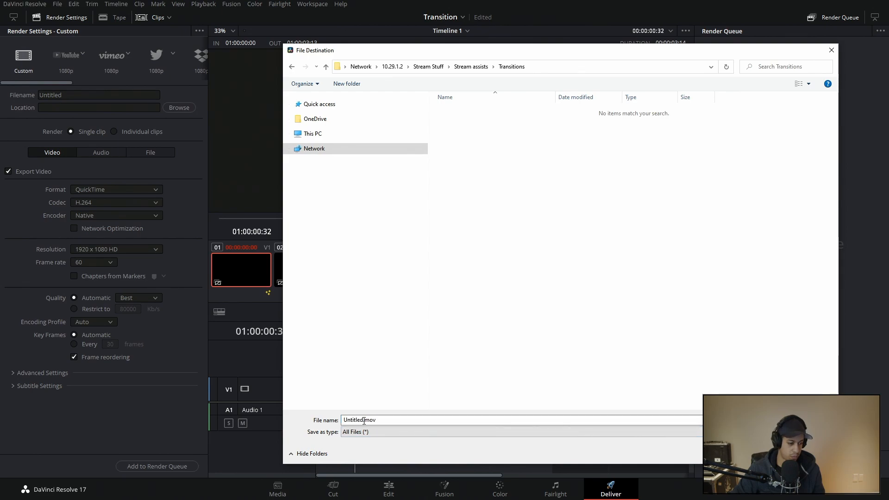
{"action": "left_click_drag", "start_coordinate": [364, 421], "coordinate": [323, 410]}
{"action": "key", "text": "BackSpace"}
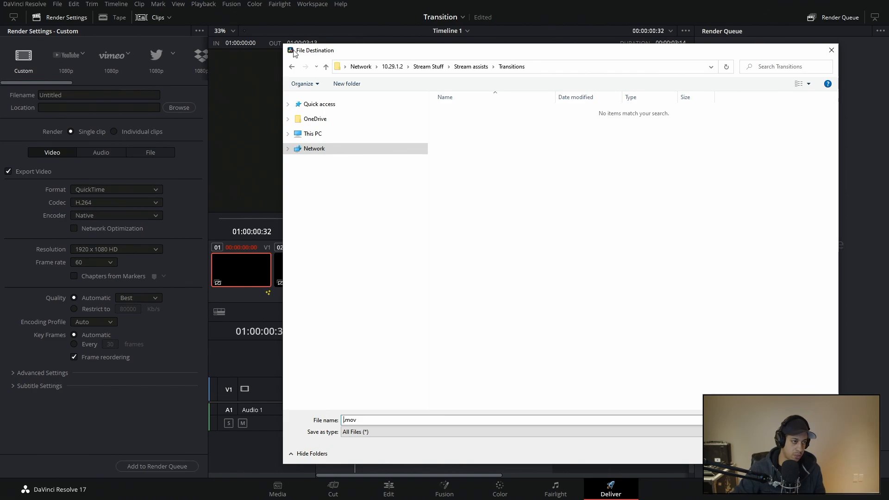
{"action": "left_click_drag", "start_coordinate": [283, 44], "coordinate": [481, 122]}
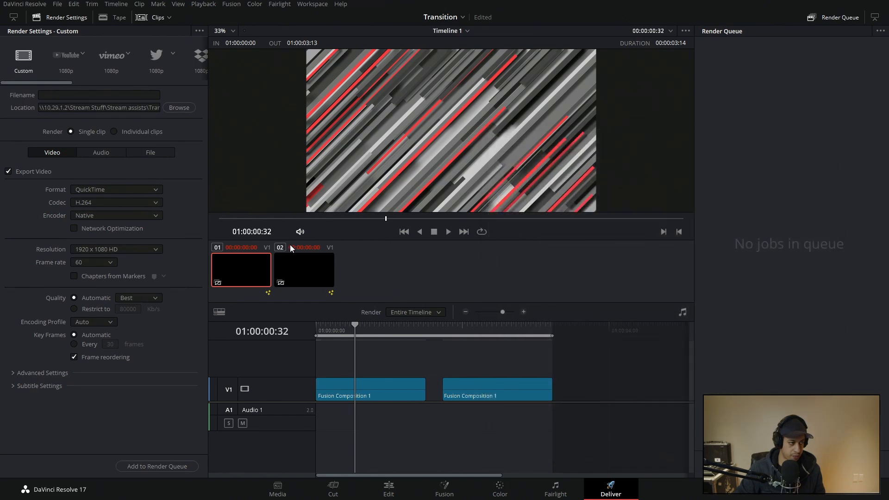
- Limit the render range to the first Fusion Composition 1 clip and move the playhead to its end
{"action": "left_click", "coordinate": [380, 392]}
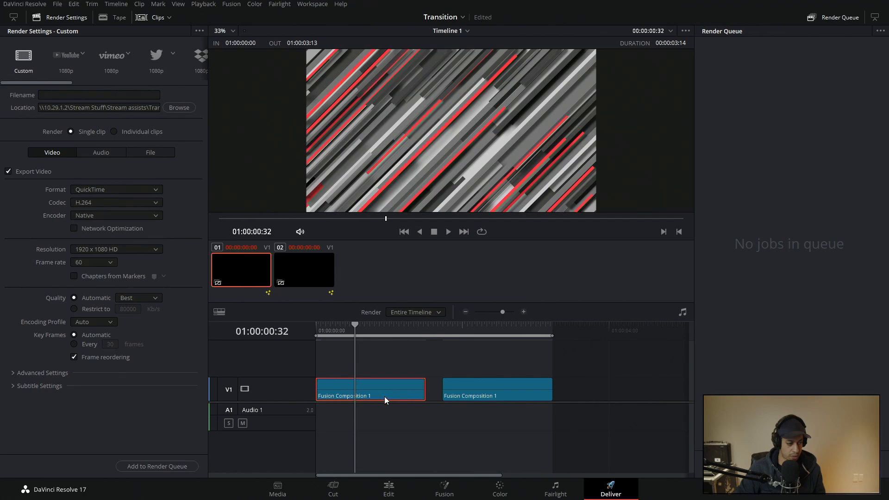
{"action": "right_click", "coordinate": [250, 277]}
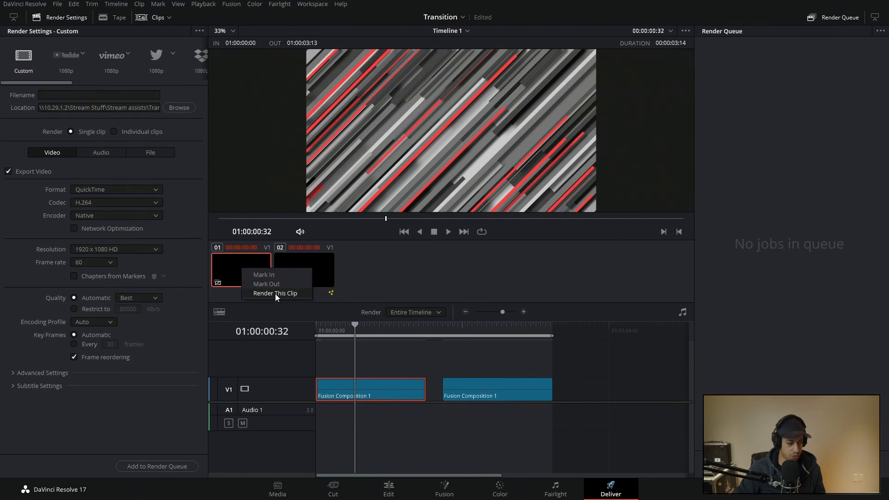
{"action": "left_click", "coordinate": [275, 294]}
{"action": "left_click", "coordinate": [426, 329]}
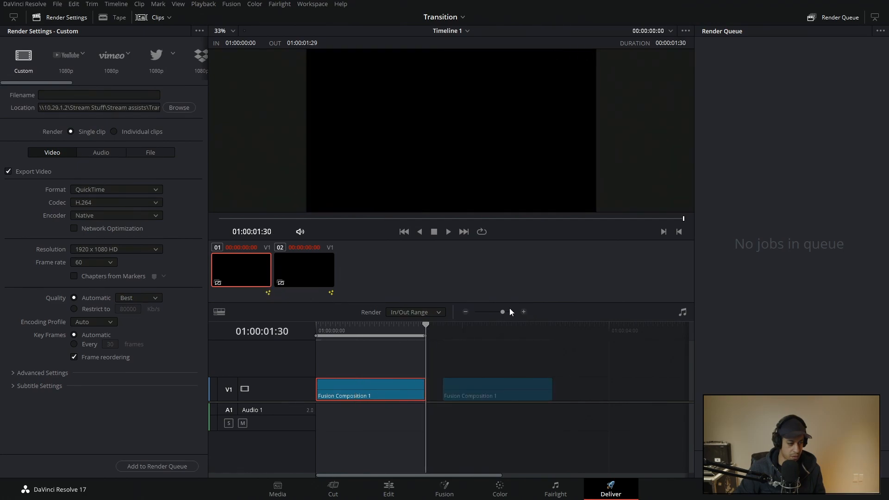
- Examine the last frames of the first clip's render range on the Deliver timeline
{"action": "left_click", "coordinate": [524, 312]}
{"action": "left_click", "coordinate": [524, 312]}
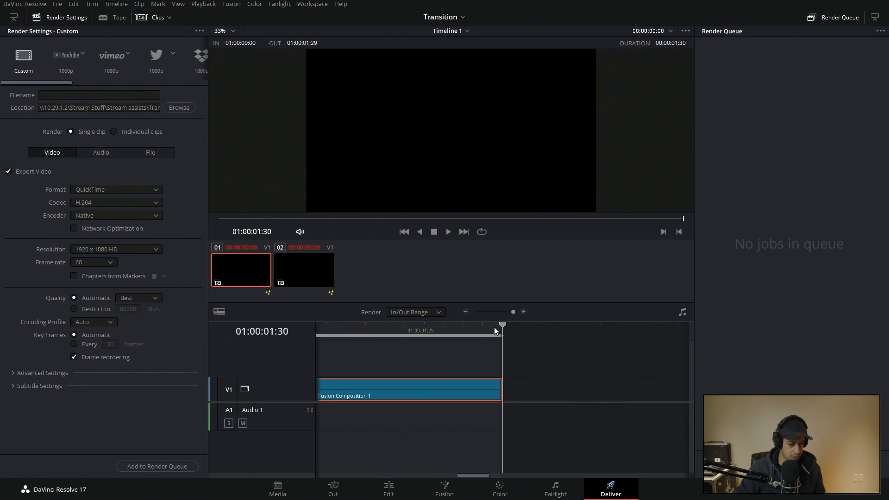
{"action": "left_click", "coordinate": [483, 328]}
{"action": "mouse_move", "coordinate": [482, 329]}
{"action": "left_mouse_down"}
{"action": "mouse_move", "coordinate": [499, 329]}
{"action": "mouse_move", "coordinate": [491, 332]}
{"action": "left_mouse_up"}
{"action": "key", "text": "Left"}
{"action": "left_click", "coordinate": [507, 326]}
{"action": "left_click_drag", "start_coordinate": [513, 312], "coordinate": [477, 312]}
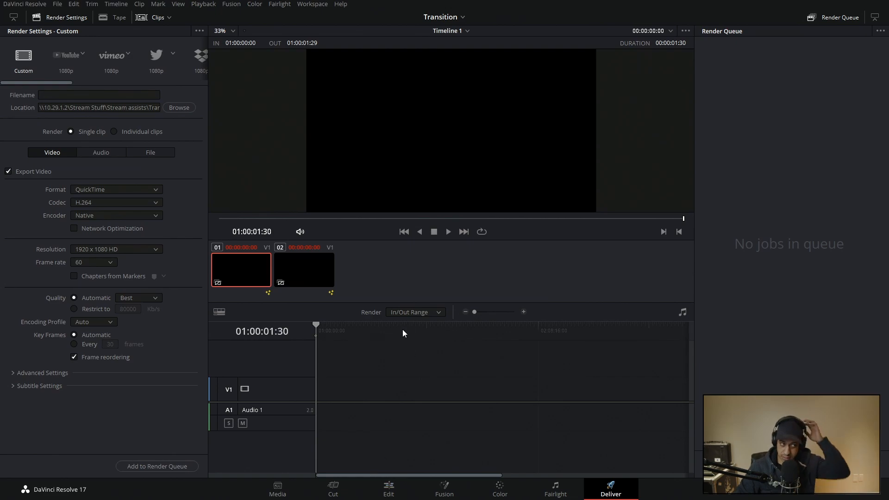
- Check the render location, name the output transition_01_fill and add the first clip to the render queue
{"action": "left_click_drag", "start_coordinate": [130, 107], "coordinate": [218, 117]}
{"action": "left_click", "coordinate": [189, 133]}
{"action": "left_click", "coordinate": [149, 107]}
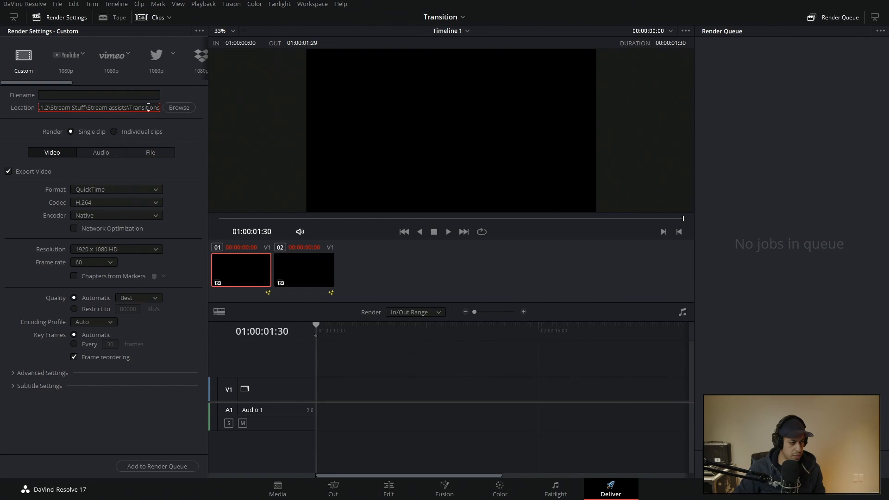
{"action": "left_click", "coordinate": [83, 94]}
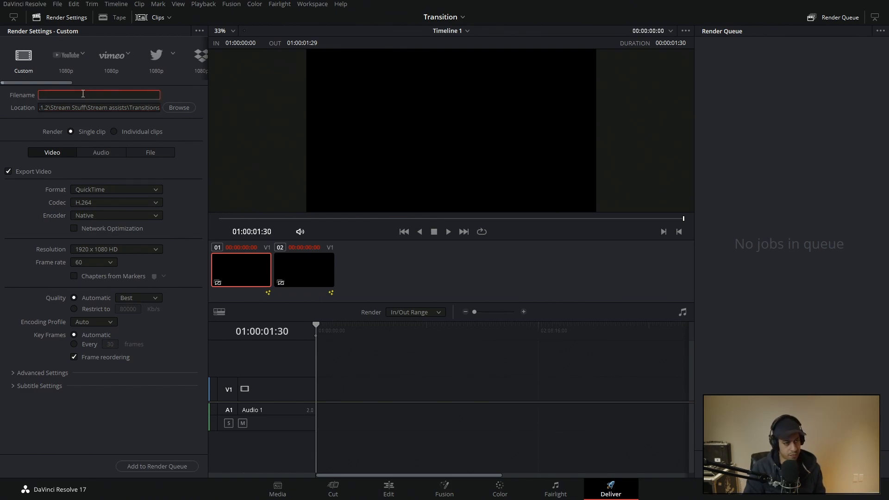
{"action": "type", "text": "transition_01_fill"}
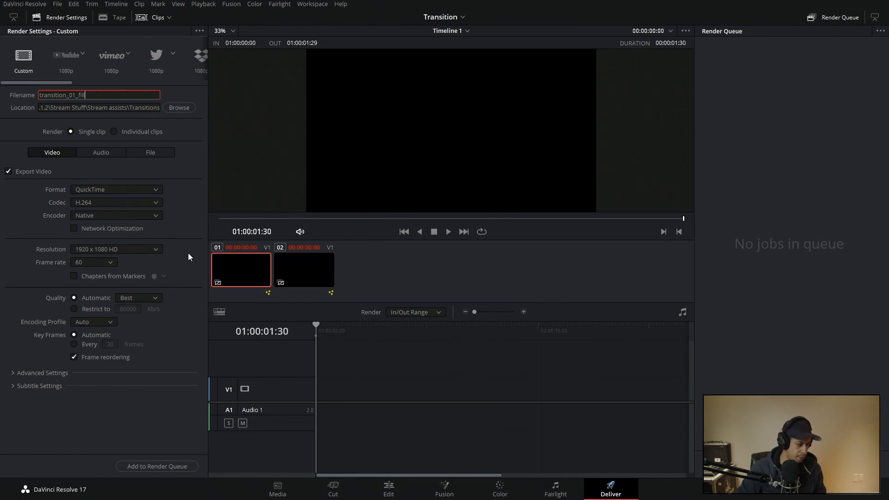
{"action": "left_click", "coordinate": [181, 466]}
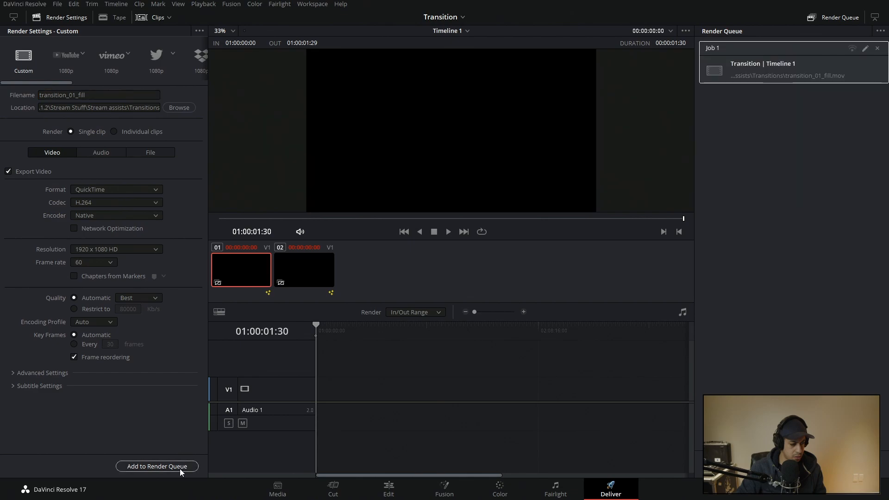
- Set the render range to the second clip, name the output transition_01_key and add it to the render queue
{"action": "right_click", "coordinate": [303, 262]}
{"action": "left_click", "coordinate": [324, 287]}
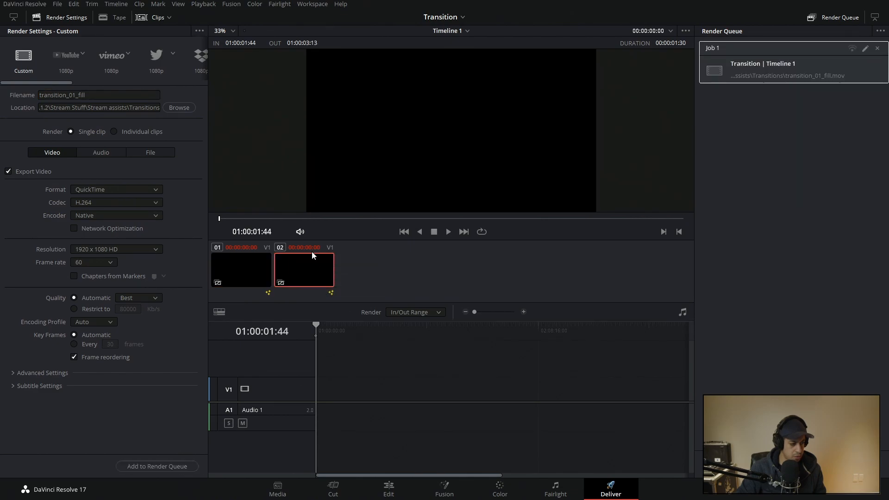
{"action": "left_click", "coordinate": [98, 95]}
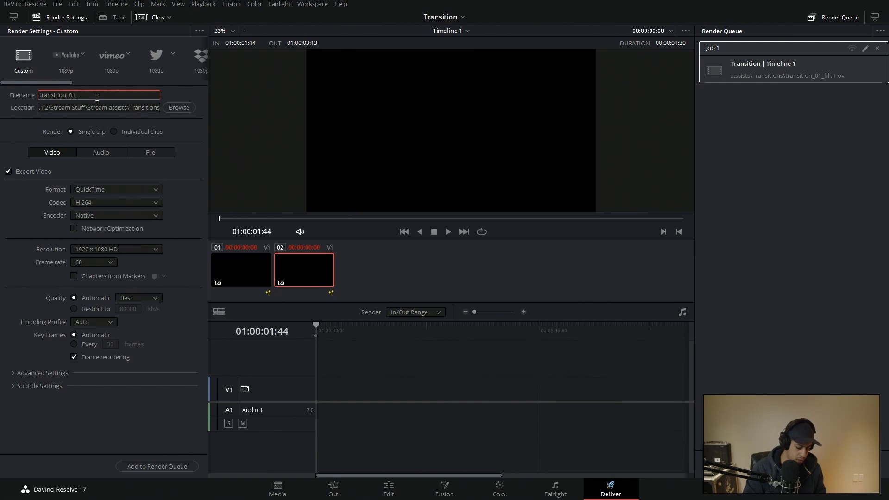
{"action": "type", "text": "key"}
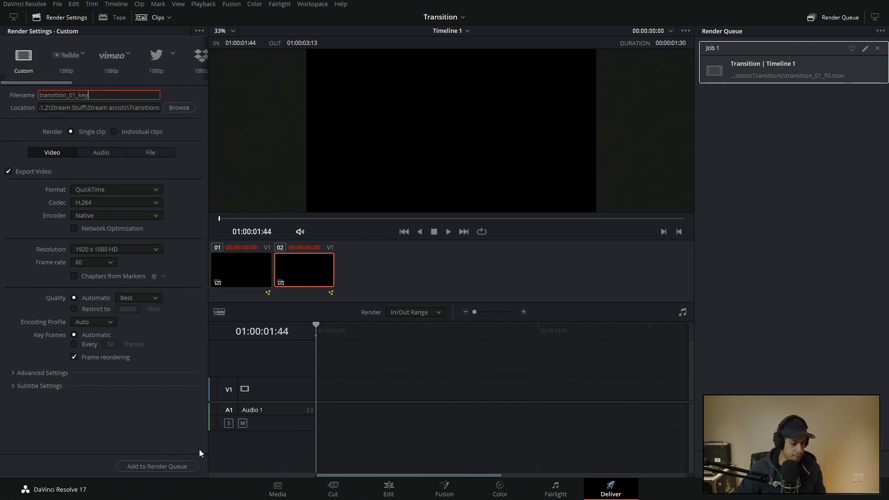
{"action": "left_click", "coordinate": [172, 466]}
- Switch to VLC media player and play the rendered transition_01_fill.mov
{"action": "left_click", "coordinate": [232, 272]}
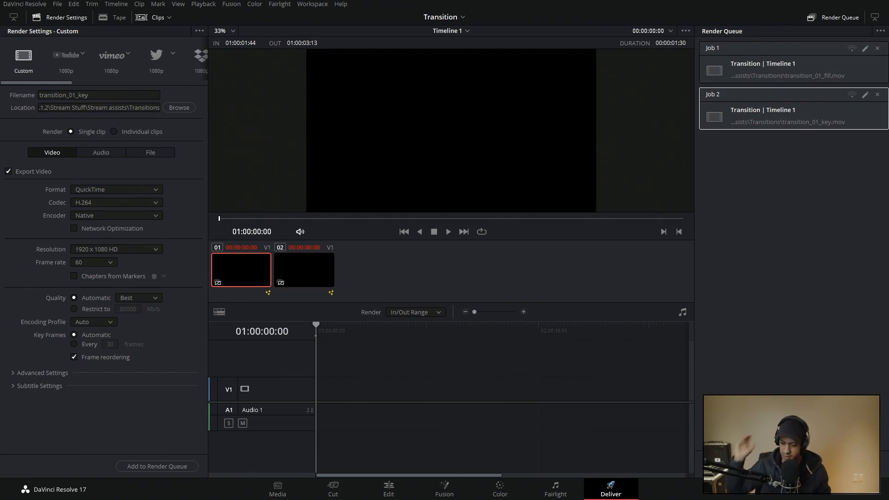
{"action": "left_click", "coordinate": [808, 74]}
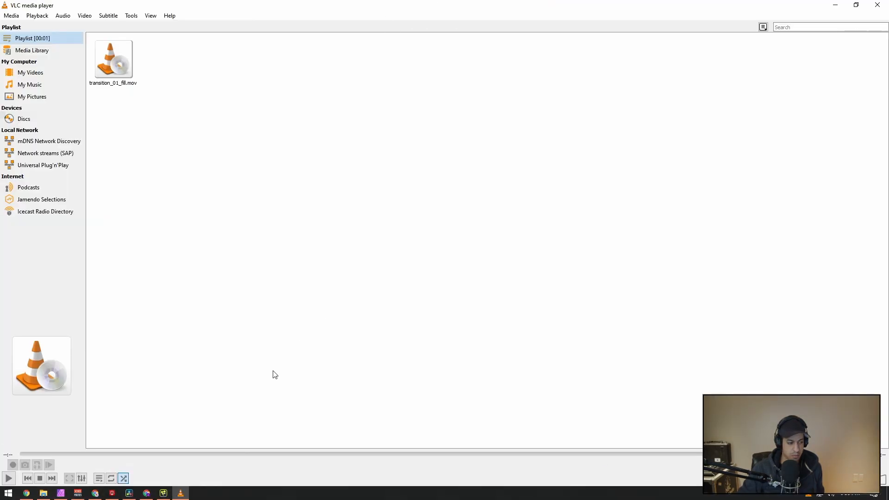
{"action": "left_click", "coordinate": [8, 478]}
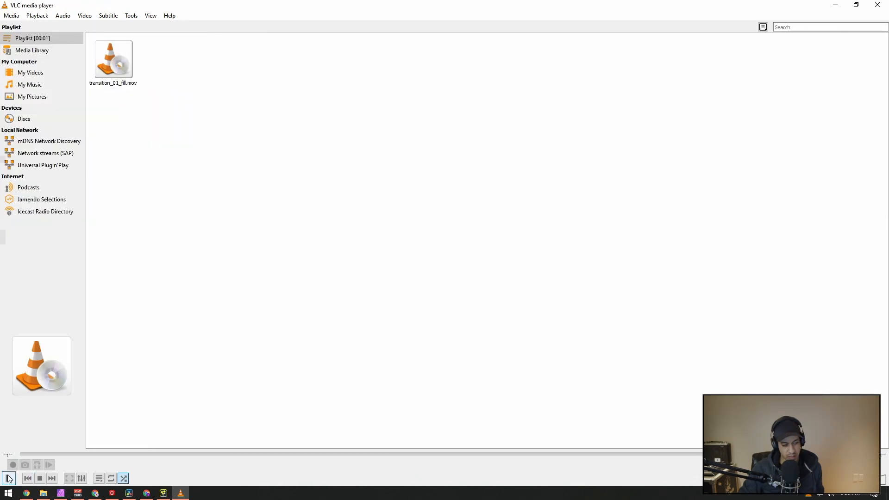
{"action": "left_click", "coordinate": [8, 479]}
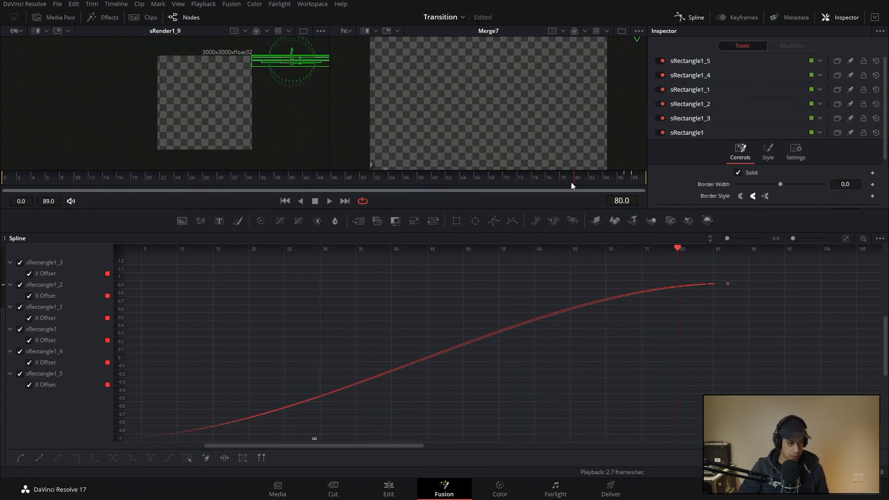
- Check the clip at frame 28 on the Edit page, then queue transition_01_fill on the Deliver page, replacing the existing file
{"action": "left_click", "coordinate": [390, 490]}
{"action": "left_click_drag", "start_coordinate": [214, 297], "coordinate": [143, 307]}
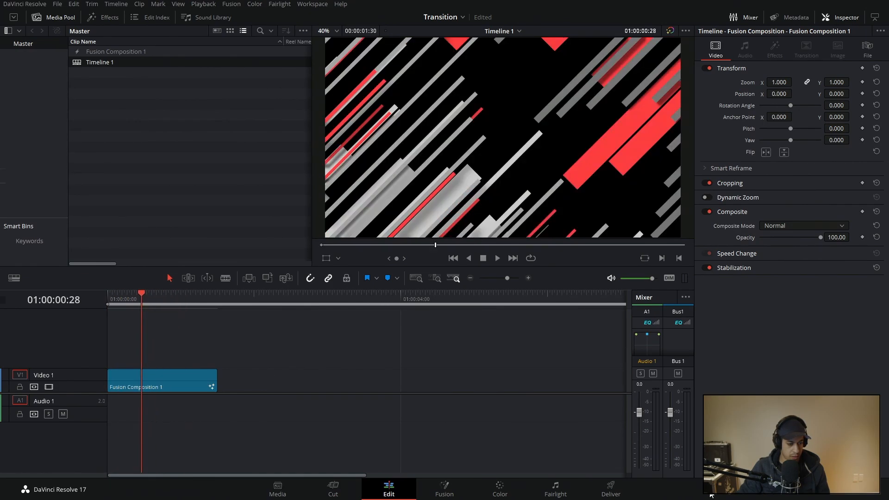
{"action": "left_click", "coordinate": [635, 491]}
{"action": "left_click", "coordinate": [168, 467]}
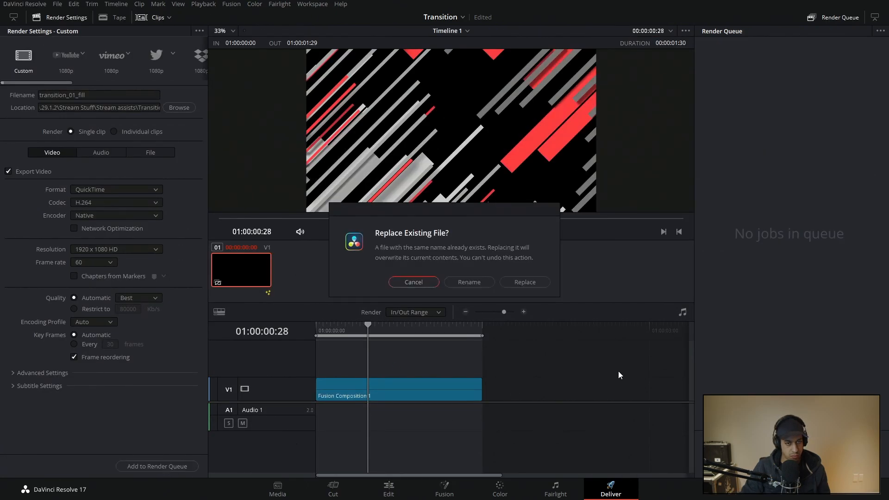
{"action": "left_click", "coordinate": [533, 283]}
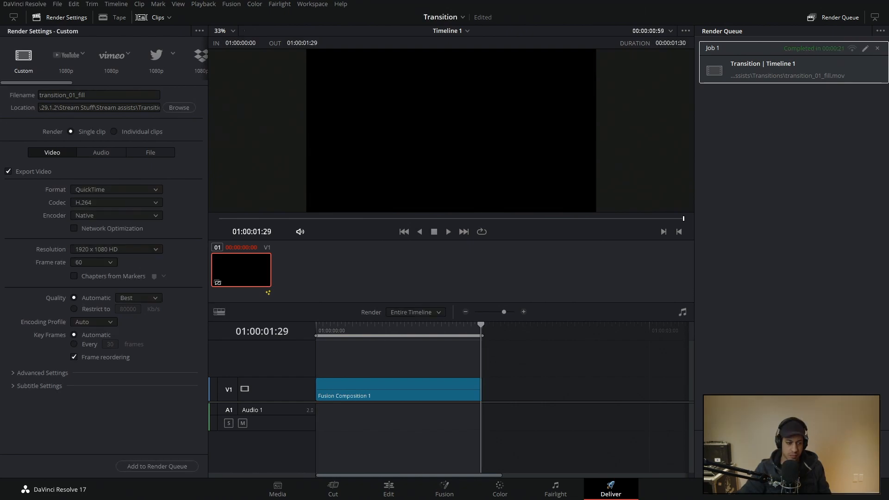
- Insert a Bitmap node between Merge7 and MediaOut1 on the Fusion page, and check the clip at 01:00:00:46 on the Edit page
{"action": "left_click", "coordinate": [445, 488]}
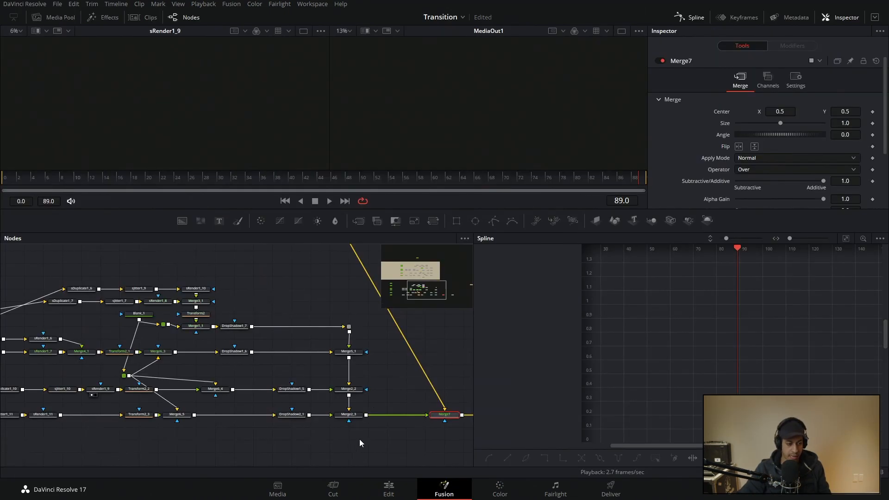
{"action": "left_click_drag", "start_coordinate": [272, 387], "coordinate": [110, 375]}
{"action": "key", "text": "shift+space"}
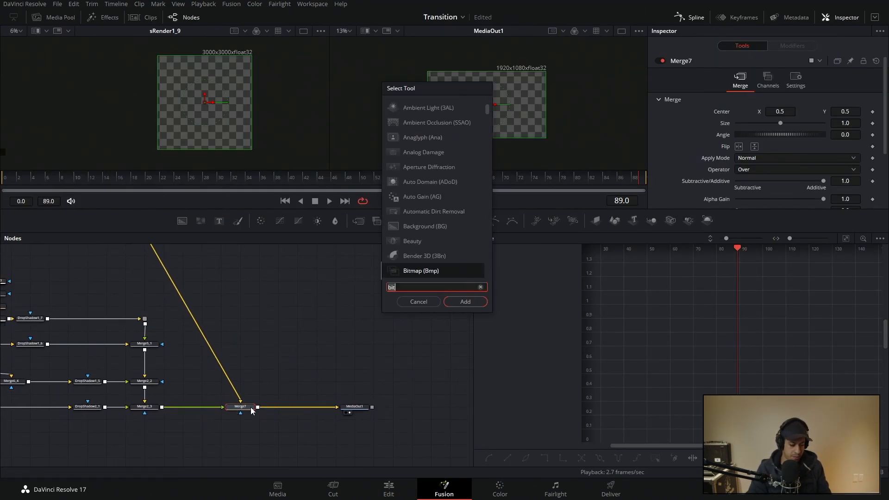
{"action": "type", "text": "bit"}
{"action": "key", "text": "Return"}
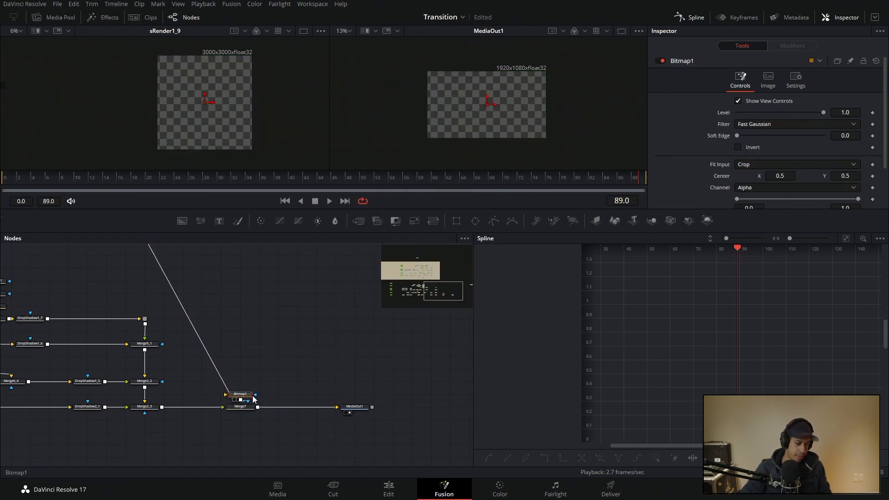
{"action": "left_click_drag", "start_coordinate": [259, 407], "coordinate": [375, 406]}
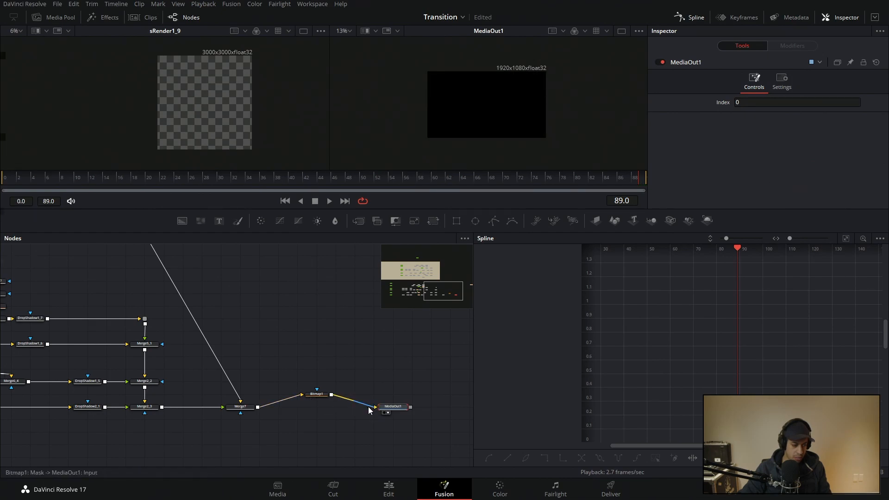
{"action": "left_click", "coordinate": [317, 394]}
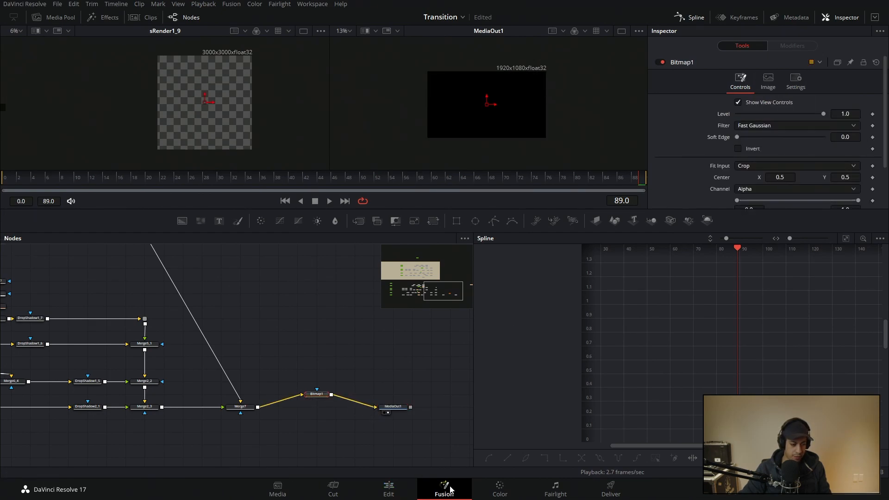
{"action": "left_click", "coordinate": [389, 489]}
{"action": "left_click", "coordinate": [164, 298]}
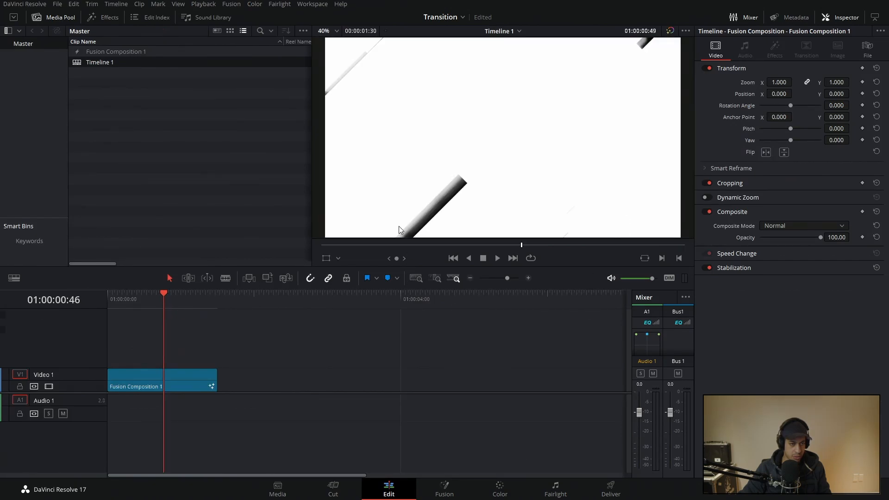
- Queue the timeline on the Deliver page as transition_01_key, replacing the existing file, and remove the completed fill job from the render queue
{"action": "left_click", "coordinate": [607, 488]}
{"action": "left_click", "coordinate": [100, 96]}
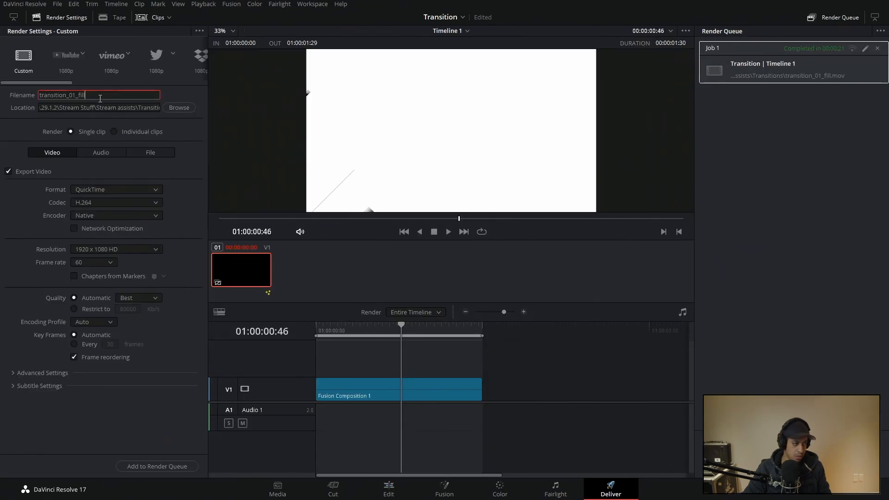
{"action": "key", "text": "BackSpace"}
{"action": "key", "text": "BackSpace"}
{"action": "key", "text": "BackSpace"}
{"action": "key", "text": "BackSpace"}
{"action": "type", "text": "key"}
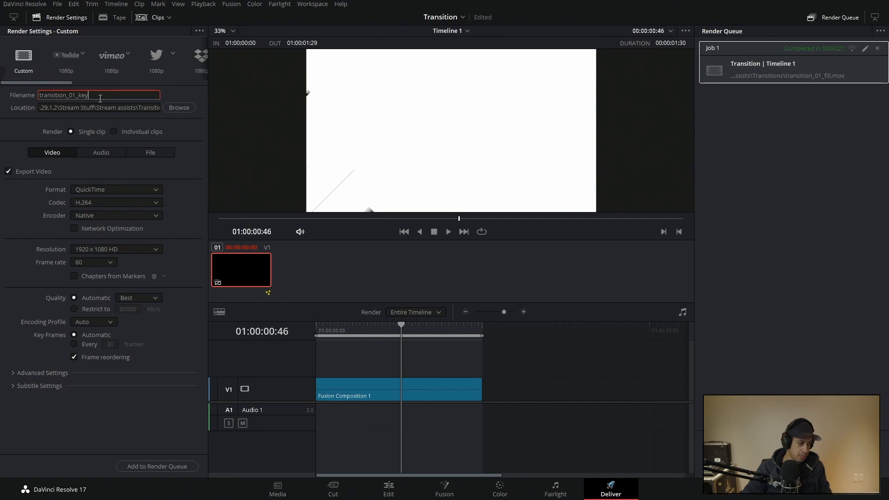
{"action": "left_click", "coordinate": [149, 467]}
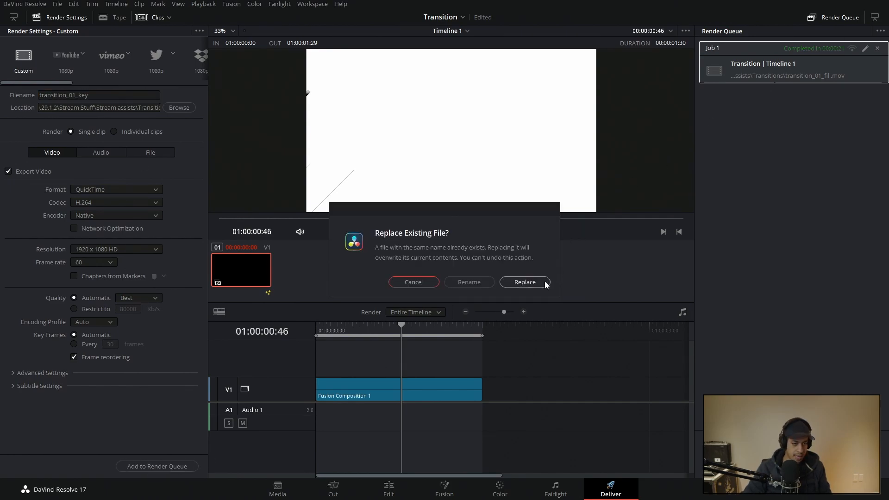
{"action": "left_click", "coordinate": [542, 283]}
{"action": "left_click", "coordinate": [877, 48]}
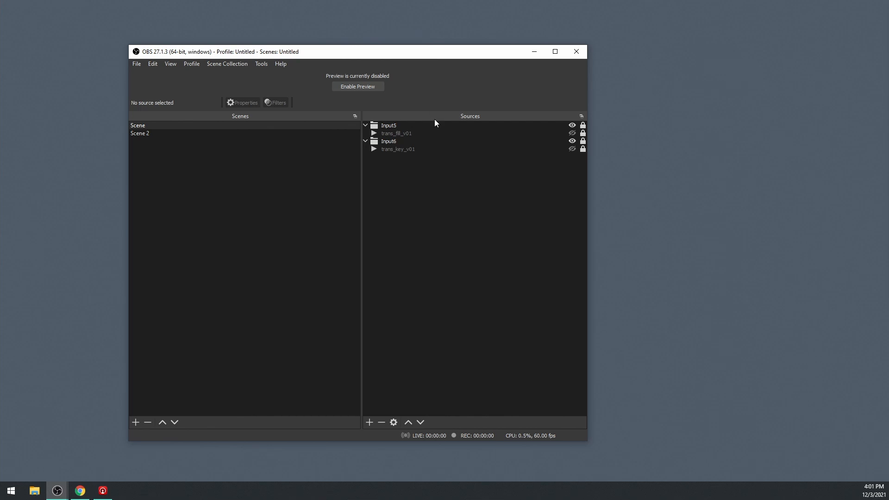
- Switch to OBS and create a new media source named 01_fill in the first scene for the Input5 group
{"action": "left_click", "coordinate": [394, 128]}
{"action": "left_click", "coordinate": [370, 423]}
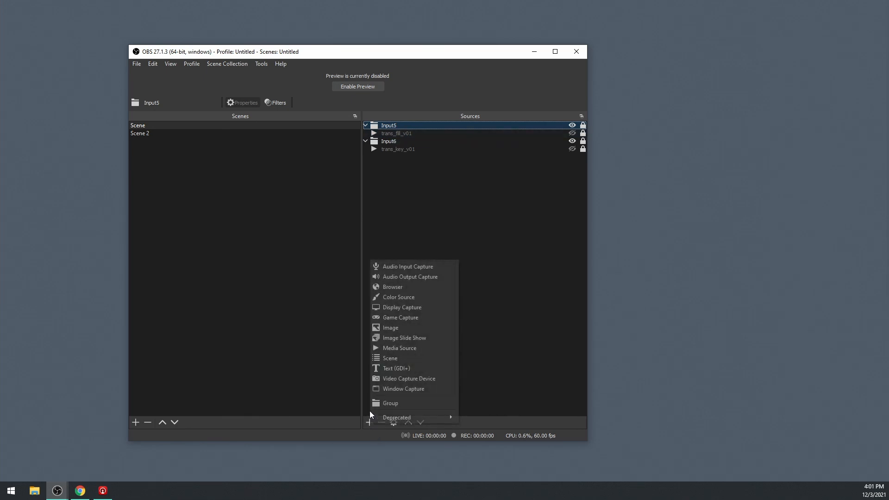
{"action": "left_click", "coordinate": [400, 348]}
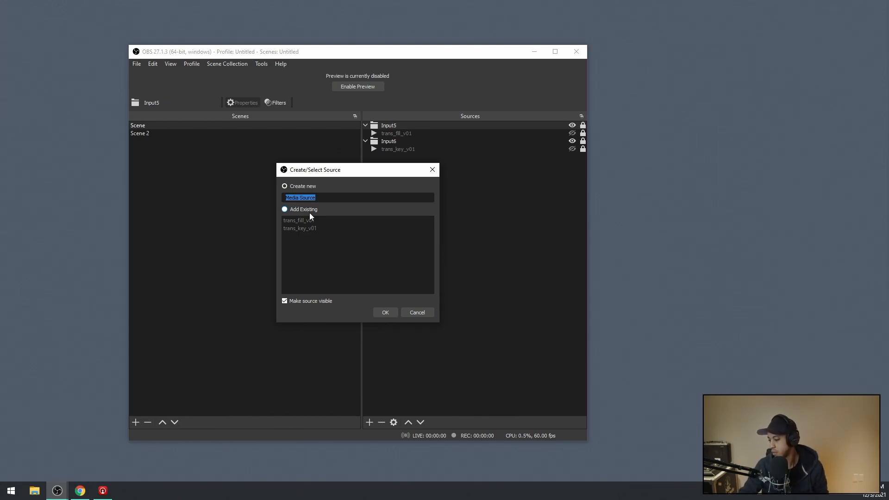
{"action": "double_click", "coordinate": [328, 197]}
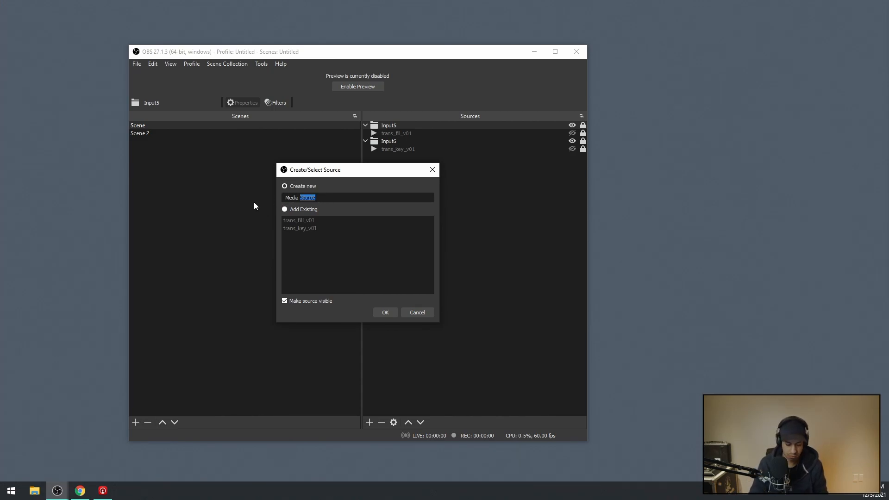
{"action": "key", "text": "BackSpace"}
{"action": "key", "text": "BackSpace"}
{"action": "key", "text": "BackSpace"}
{"action": "key", "text": "BackSpace"}
{"action": "key", "text": "BackSpace"}
{"action": "key", "text": "BackSpace"}
{"action": "key", "text": "BackSpace"}
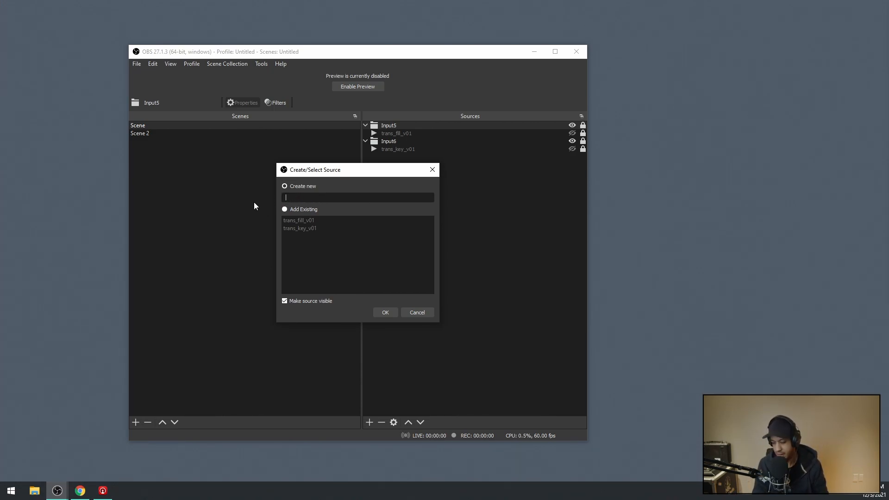
{"action": "type", "text": "01"}
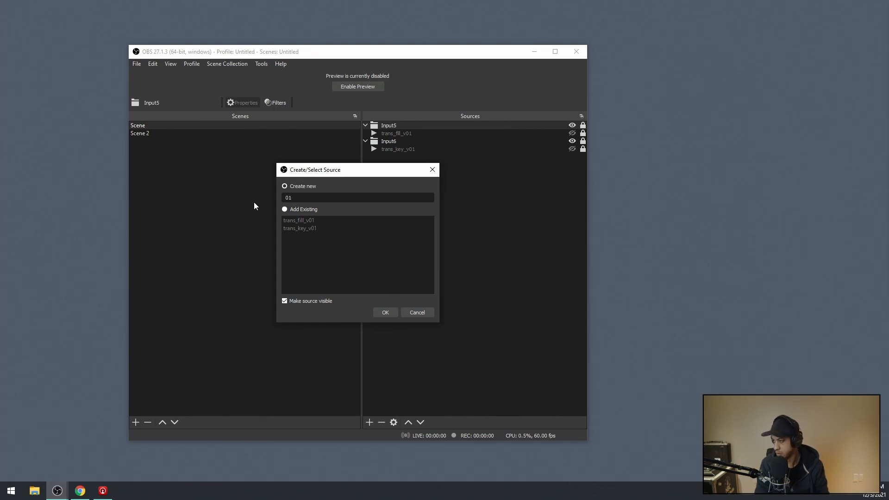
{"action": "type", "text": "_fill"}
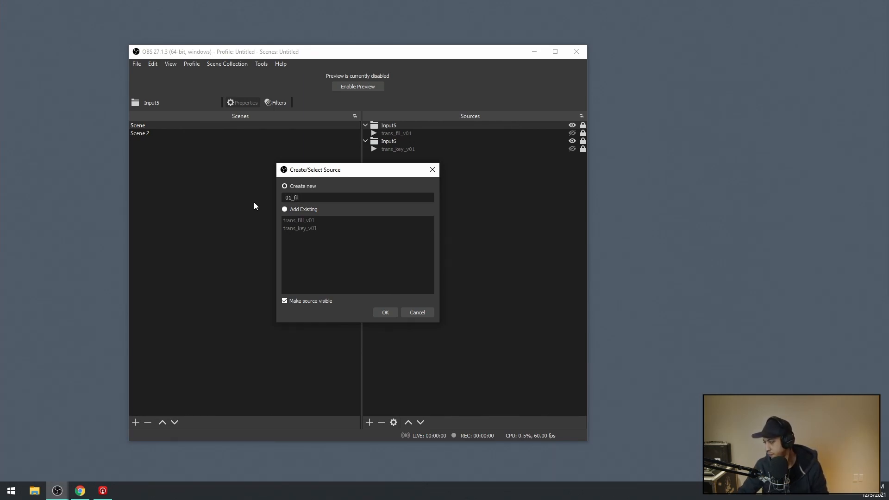
{"action": "left_click", "coordinate": [388, 314]}
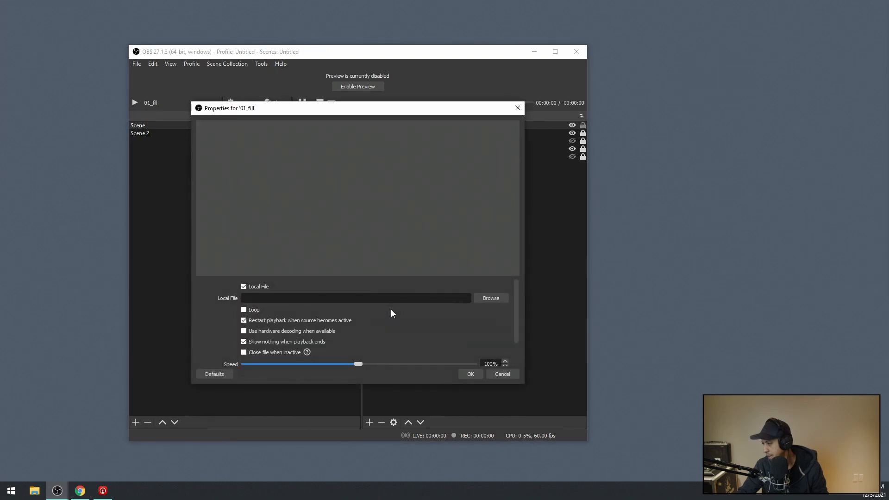
- Load transition_01_fill from the Stream assists\Transitions folder on the Stream Stuff network drive as the 01_fill source's local file
{"action": "left_click", "coordinate": [491, 298]}
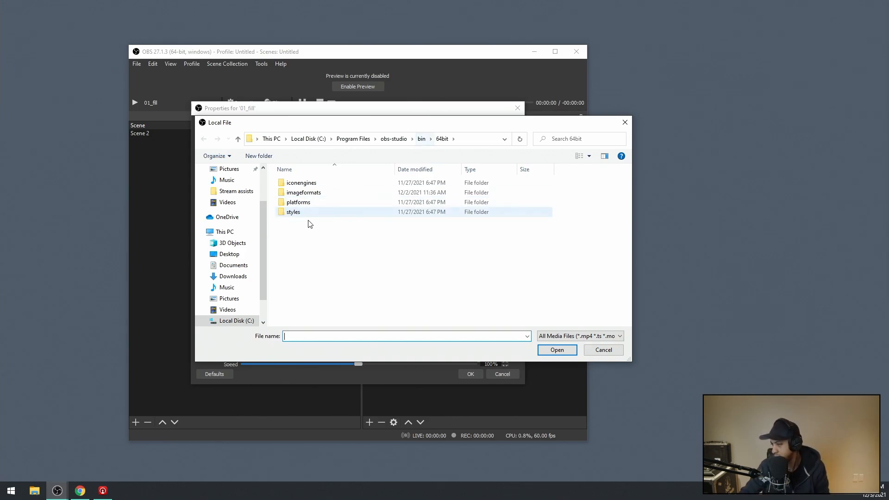
{"action": "scroll", "coordinate": [260, 246], "scroll_direction": "down", "scroll_amount": 1}
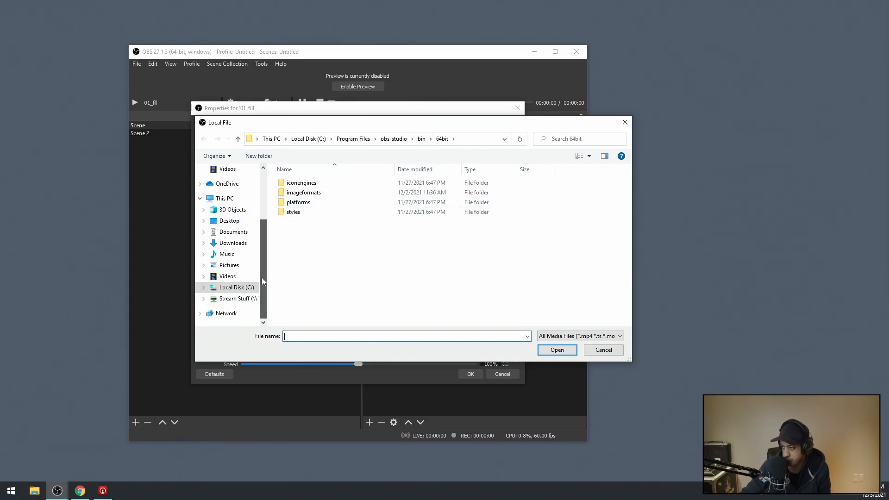
{"action": "left_click", "coordinate": [232, 299]}
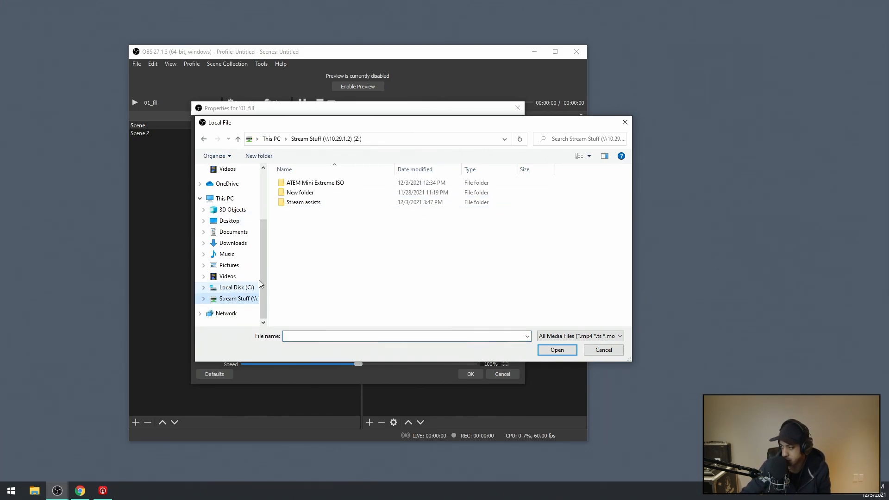
{"action": "double_click", "coordinate": [307, 205]}
{"action": "double_click", "coordinate": [306, 193]}
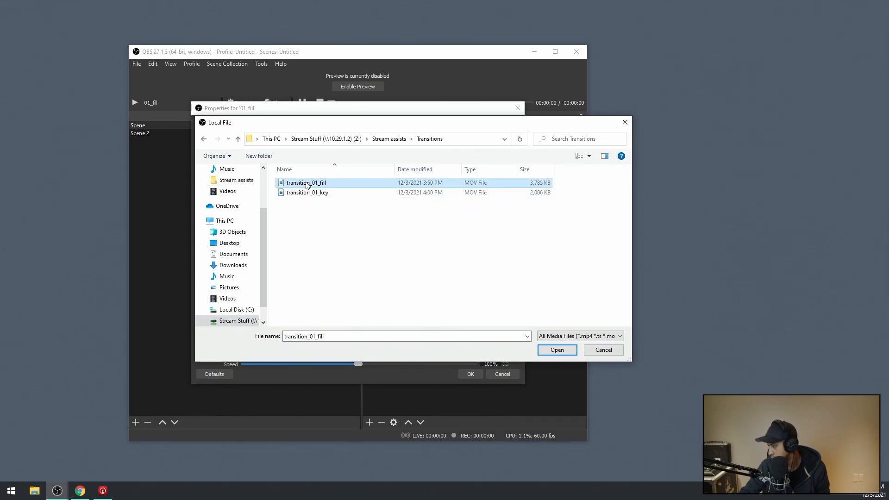
{"action": "left_click", "coordinate": [308, 184]}
{"action": "left_click", "coordinate": [556, 351]}
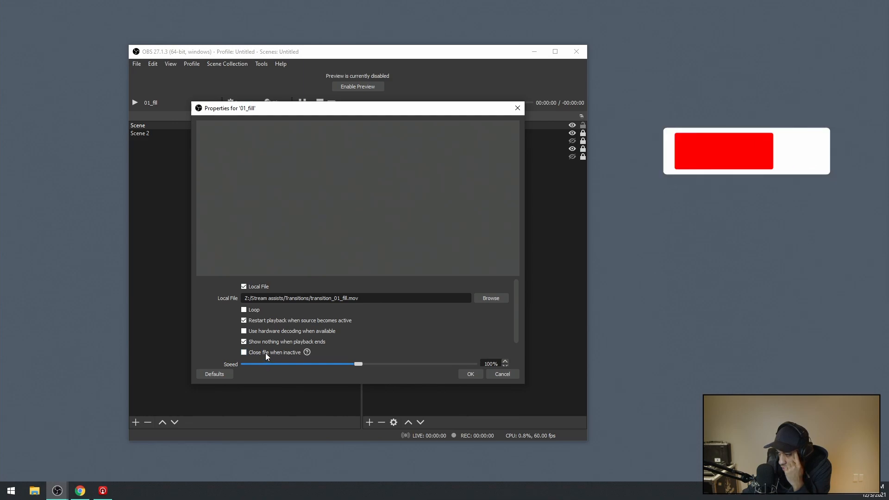
- Enable Close file when inactive for 01_fill, accept its properties and move the source into the Input5 group
{"action": "mouse_move", "coordinate": [266, 353]}
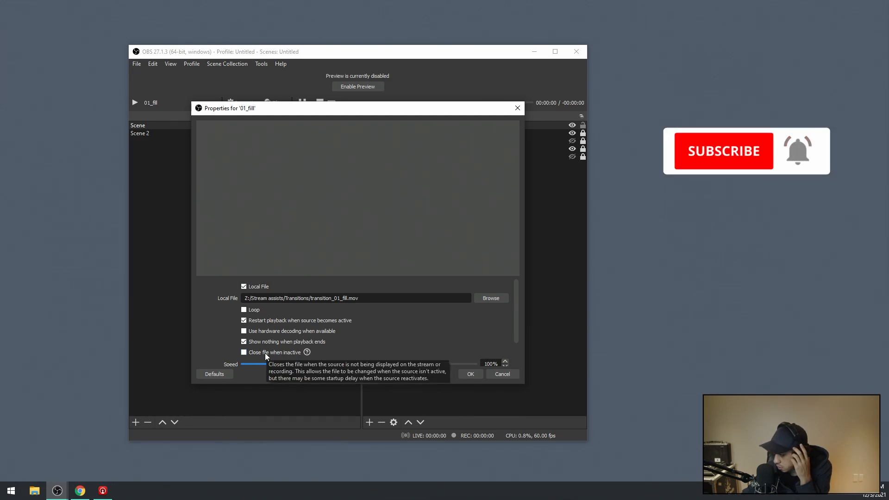
{"action": "left_click", "coordinate": [263, 353]}
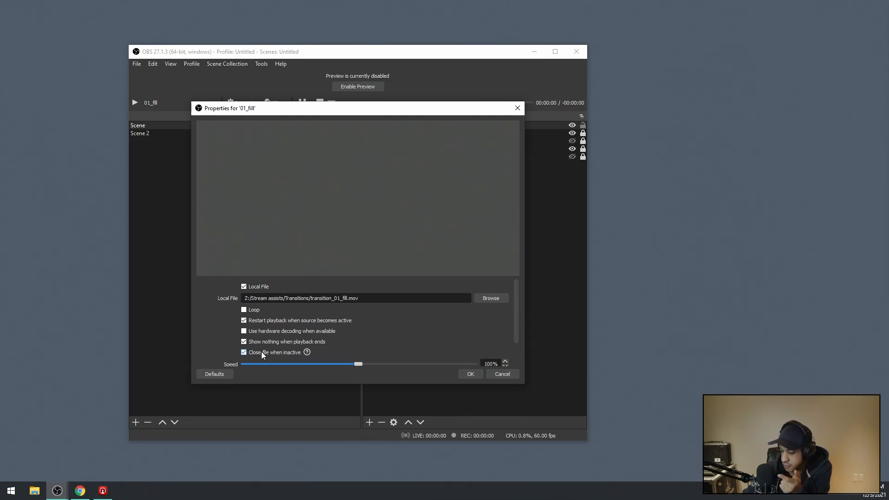
{"action": "mouse_move", "coordinate": [261, 352]}
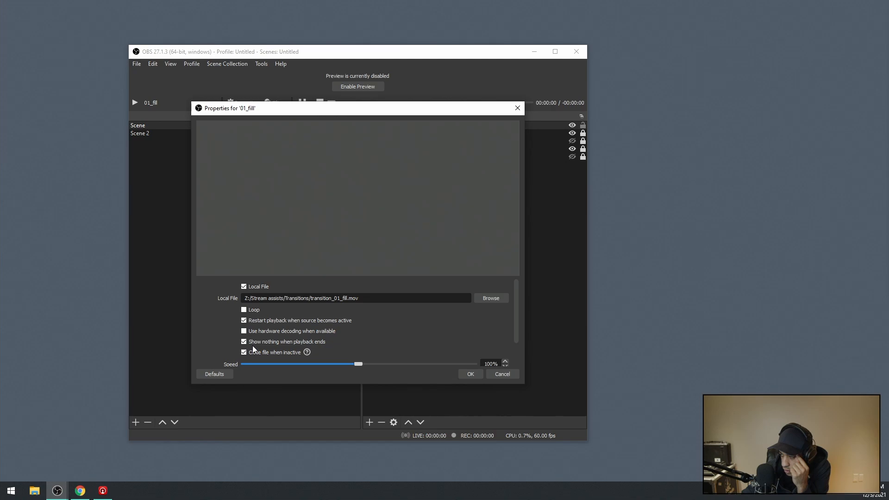
{"action": "left_click", "coordinate": [476, 376]}
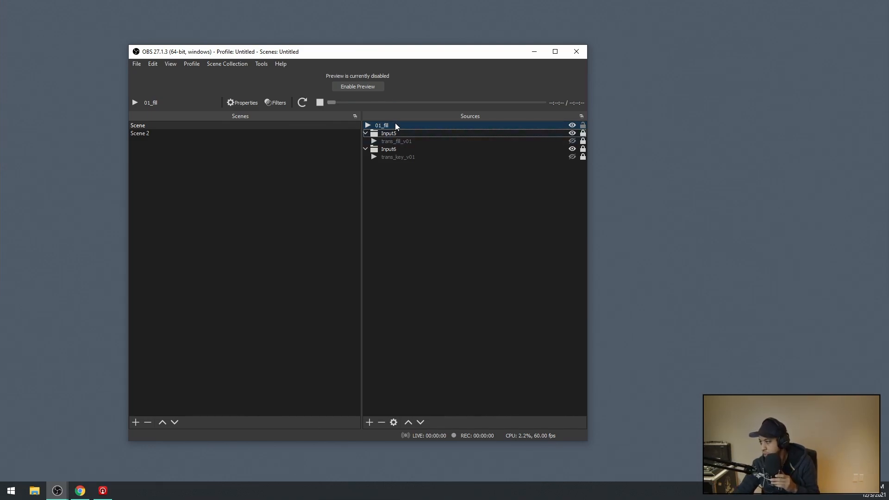
{"action": "mouse_move", "coordinate": [396, 123]}
{"action": "left_mouse_down"}
{"action": "mouse_move", "coordinate": [401, 149]}
{"action": "mouse_move", "coordinate": [399, 138]}
{"action": "left_mouse_up"}
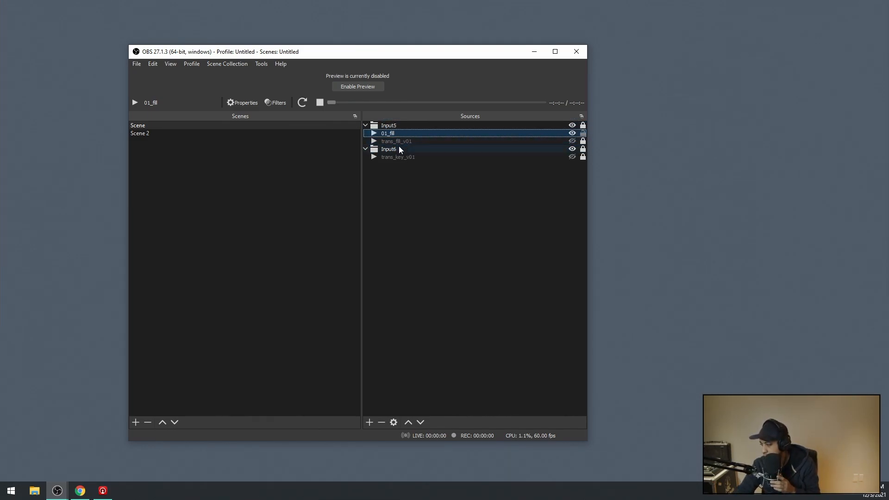
- Create a new media source named 01_key for the Input6 group
{"action": "left_click", "coordinate": [401, 150]}
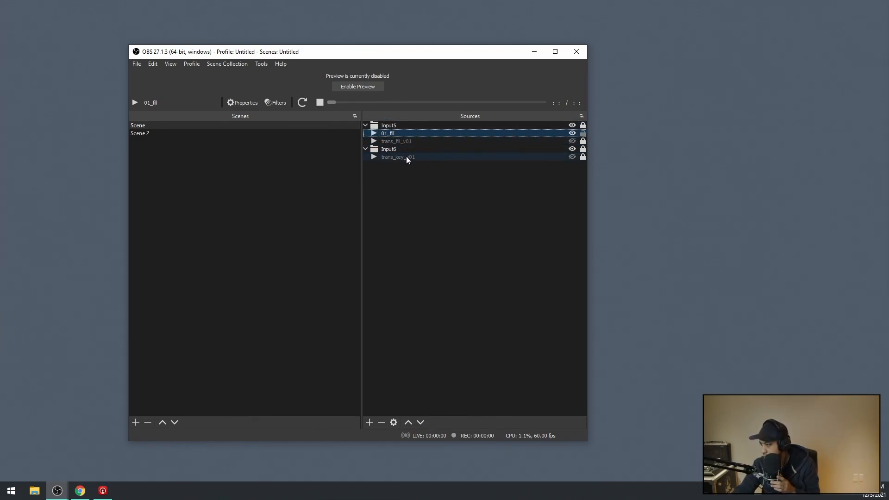
{"action": "left_click", "coordinate": [371, 422]}
{"action": "left_click", "coordinate": [421, 346]}
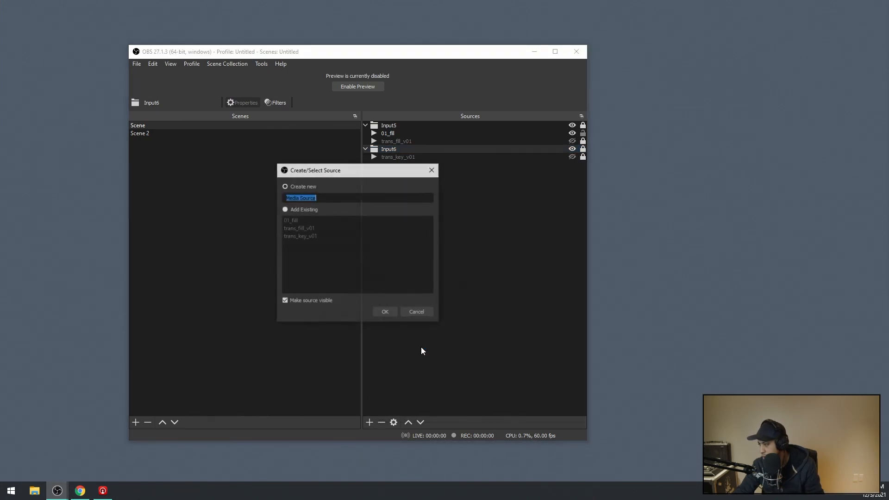
{"action": "type", "text": "01"}
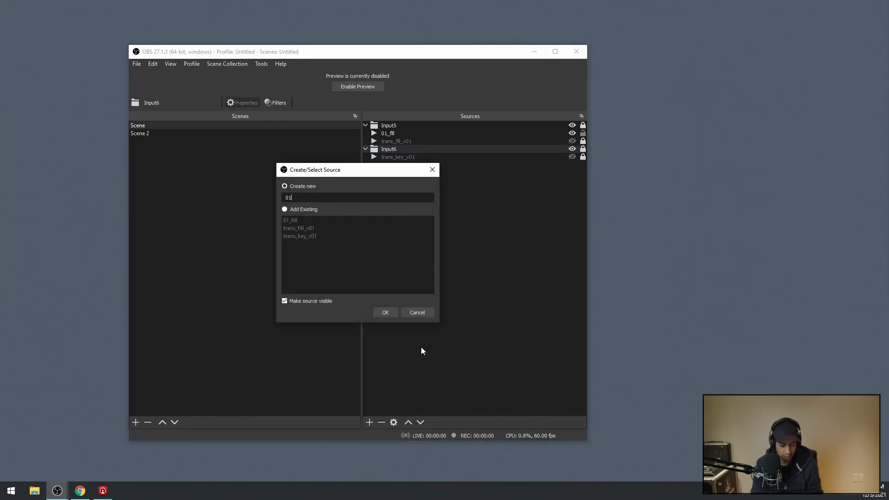
{"action": "type", "text": "_key"}
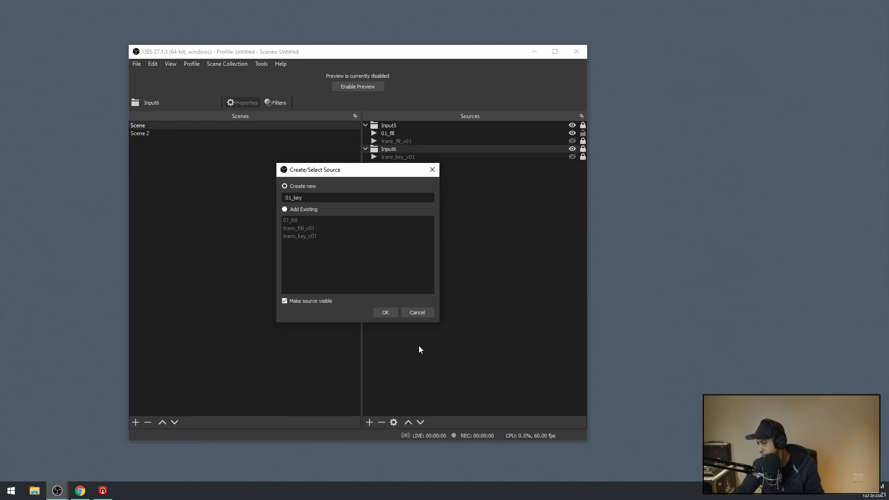
{"action": "left_click", "coordinate": [380, 313]}
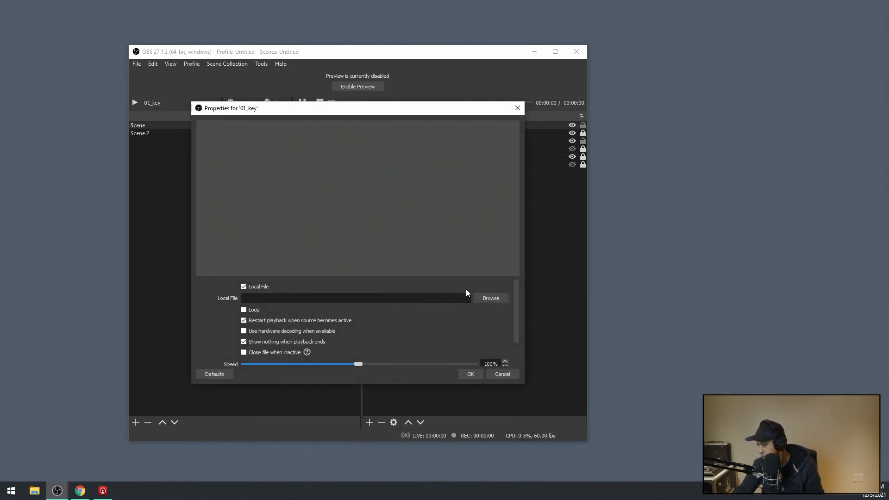
- Load transition_01_key from the Stream assists\Transitions folder as the 01_key source's local file
{"action": "left_click", "coordinate": [492, 299]}
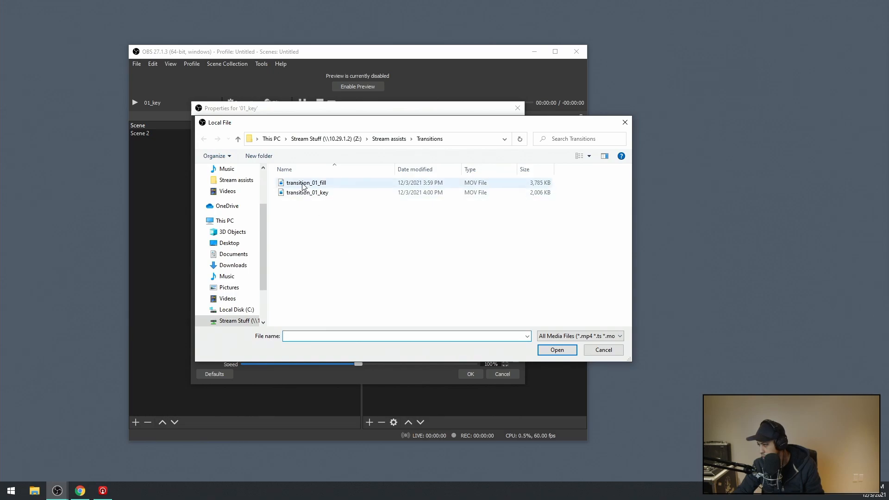
{"action": "left_click", "coordinate": [306, 192]}
{"action": "left_click", "coordinate": [558, 350]}
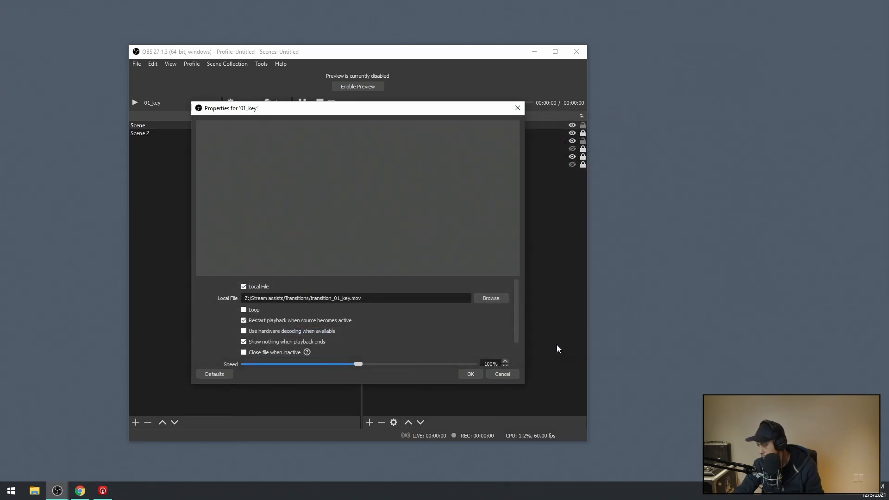
- Enable Close file when inactive for 01_key, accept its properties and move the source into the Input6 group
{"action": "left_click", "coordinate": [271, 350]}
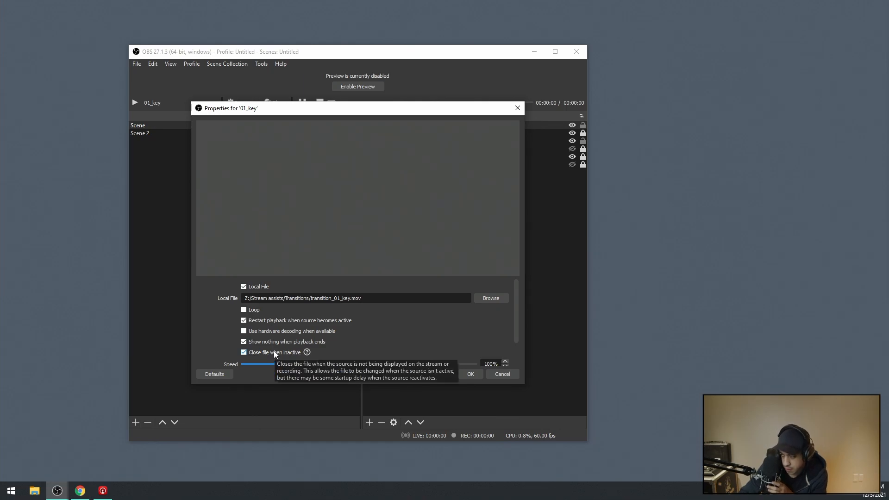
{"action": "scroll", "coordinate": [455, 344], "scroll_direction": "down", "scroll_amount": 2}
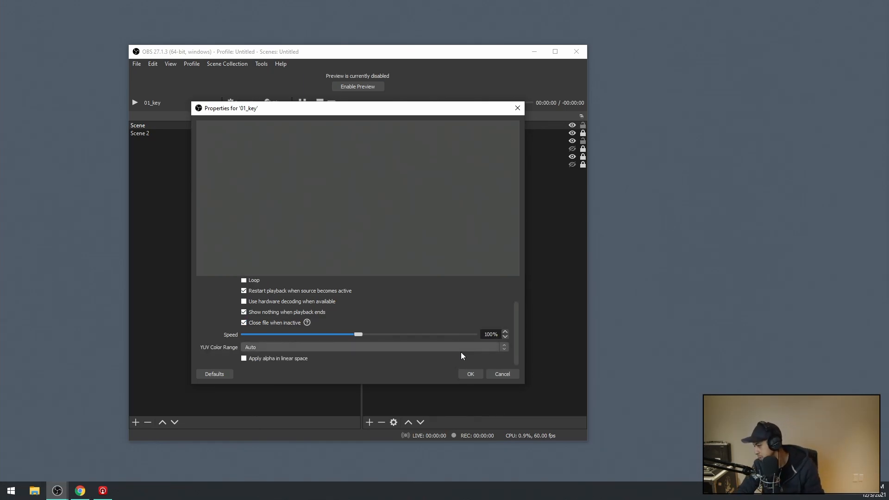
{"action": "left_click", "coordinate": [470, 371]}
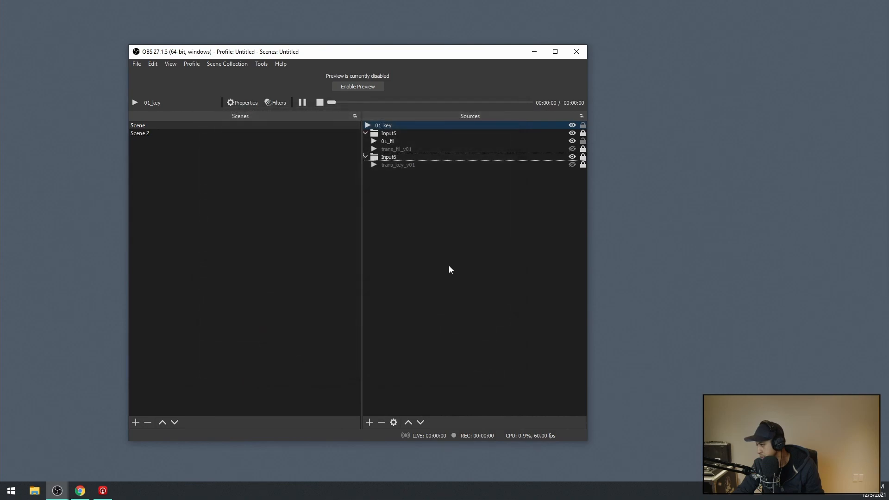
{"action": "left_click_drag", "start_coordinate": [385, 126], "coordinate": [385, 160]}
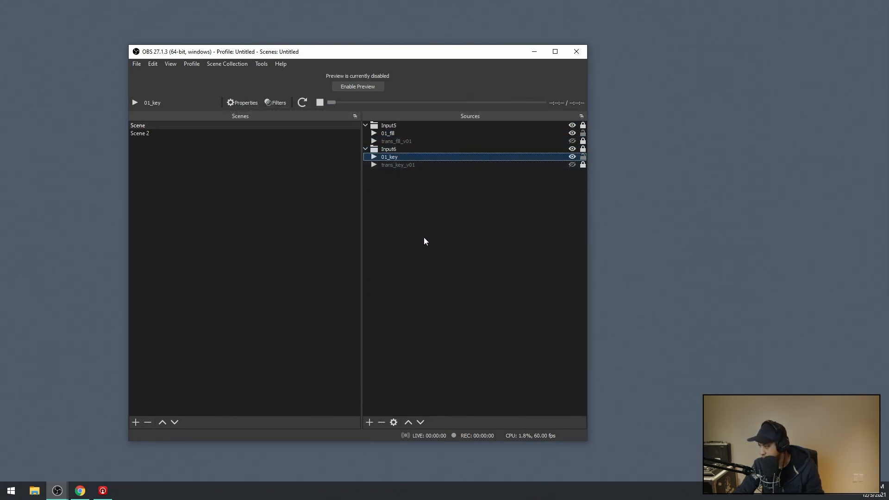
{"action": "left_click", "coordinate": [424, 237]}
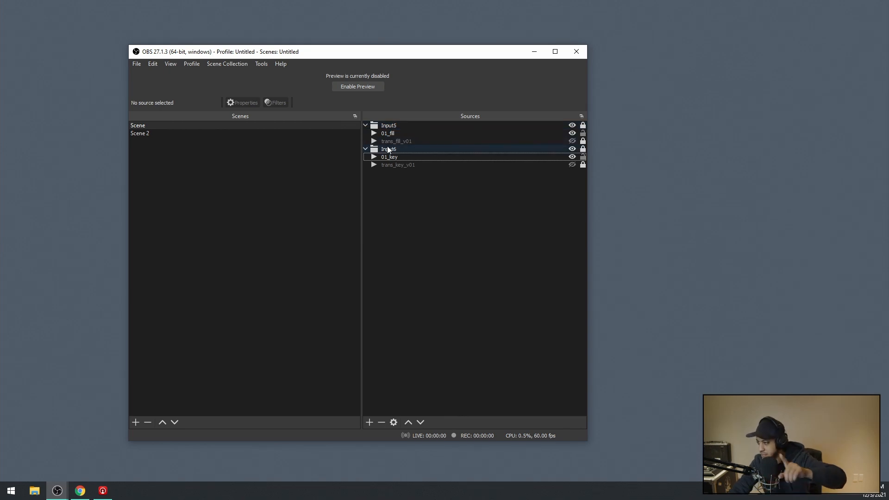
{"action": "left_click_drag", "start_coordinate": [373, 55], "coordinate": [888, 9]}
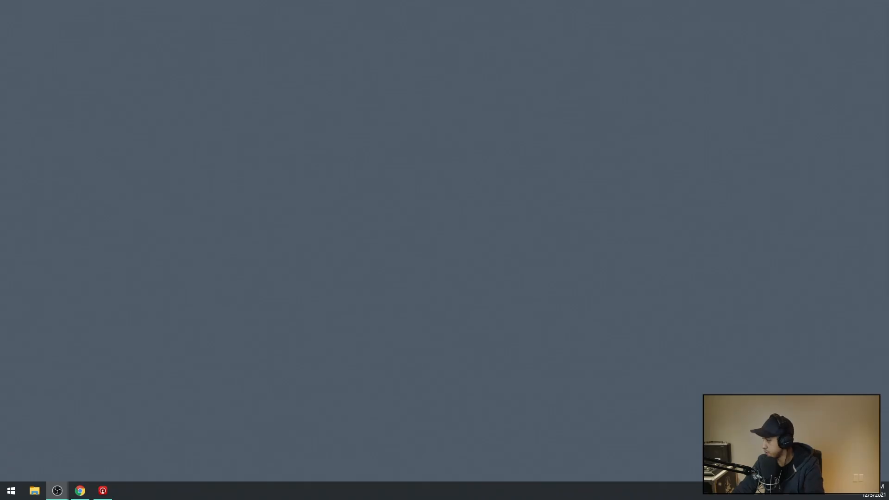
{"action": "key", "text": "alt+Tab"}
{"action": "left_click_drag", "start_coordinate": [825, 112], "coordinate": [451, 59]}
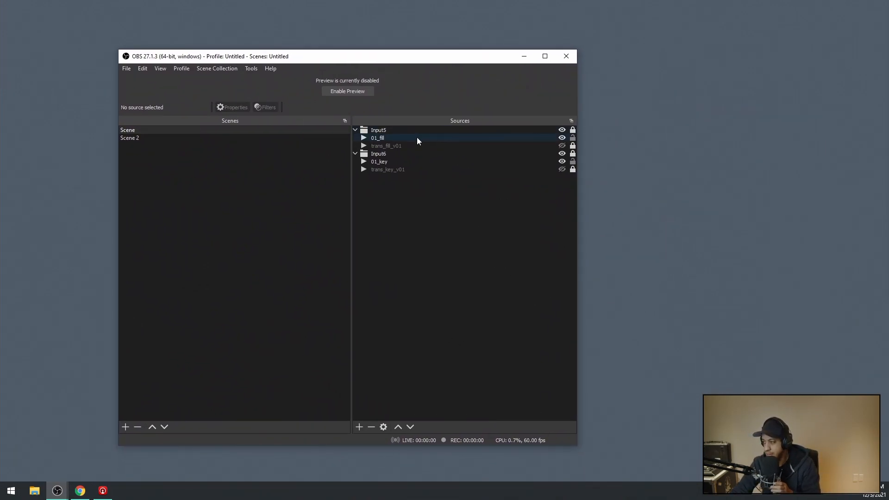
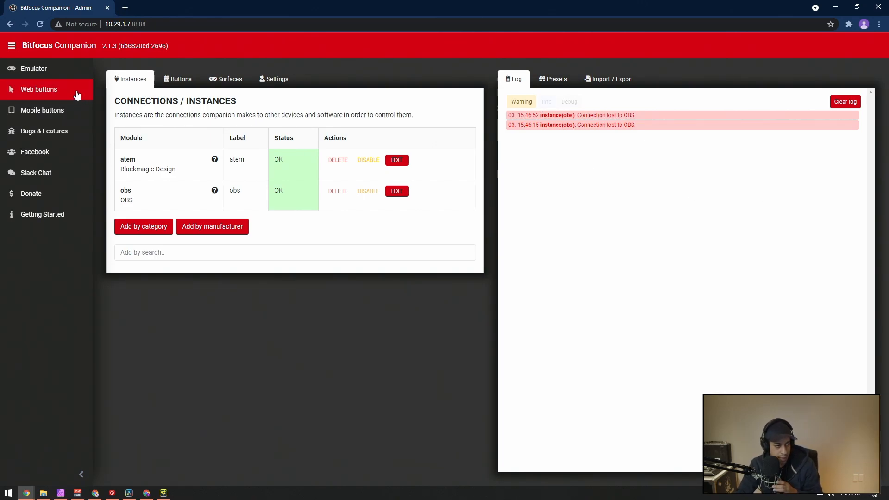
- In Bitfocus Companion's button layout, copy the T button 1.2 into slot 1.3
{"action": "left_click", "coordinate": [177, 79]}
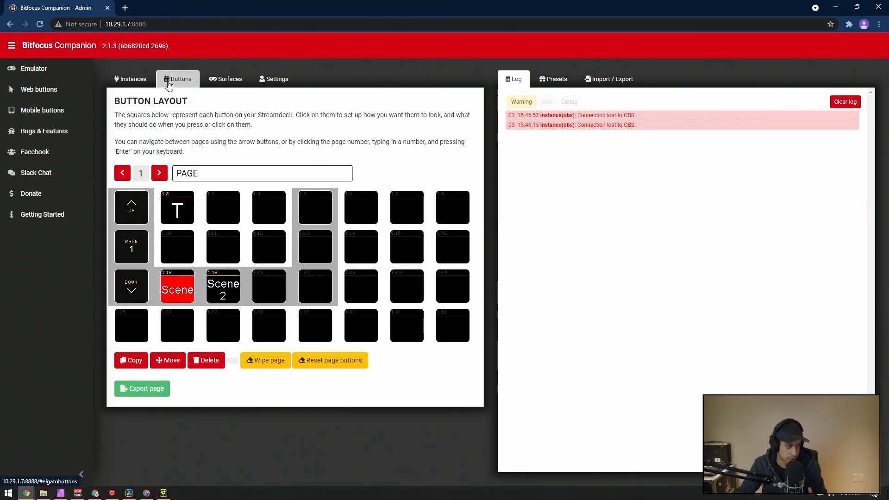
{"action": "left_click", "coordinate": [184, 211]}
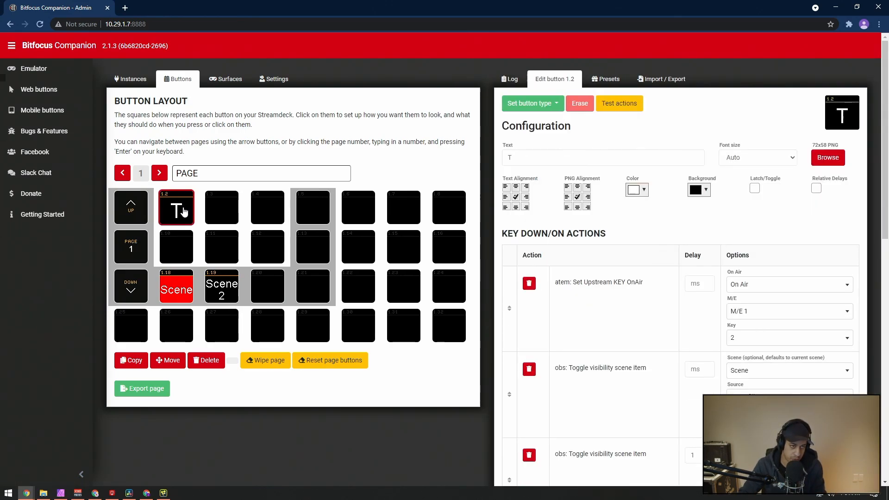
{"action": "right_click", "coordinate": [184, 211]}
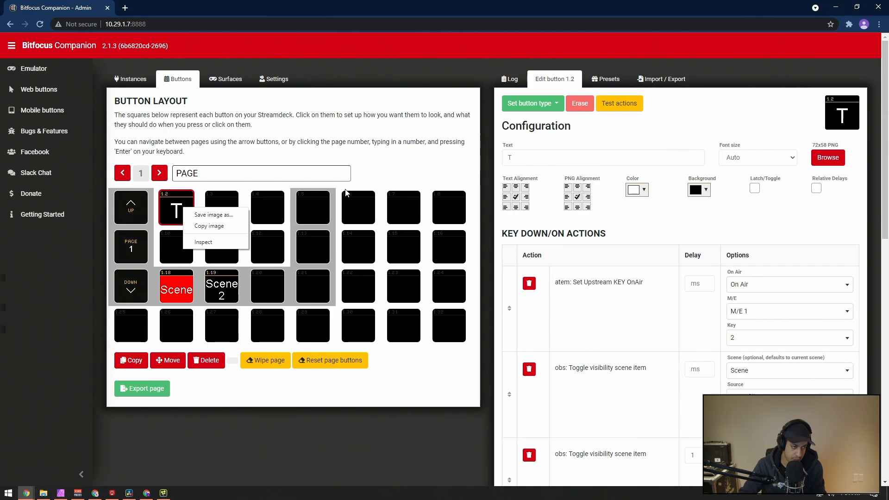
{"action": "left_click", "coordinate": [374, 178]}
{"action": "left_click", "coordinate": [131, 361]}
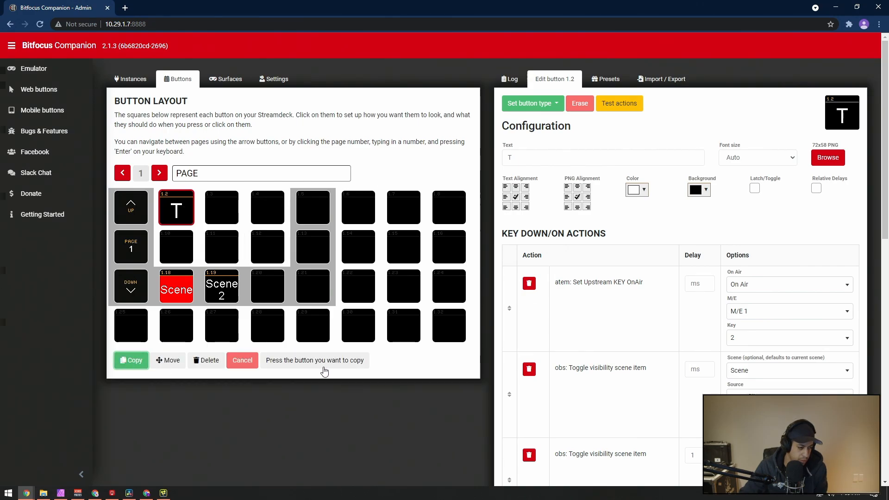
{"action": "left_click", "coordinate": [182, 211]}
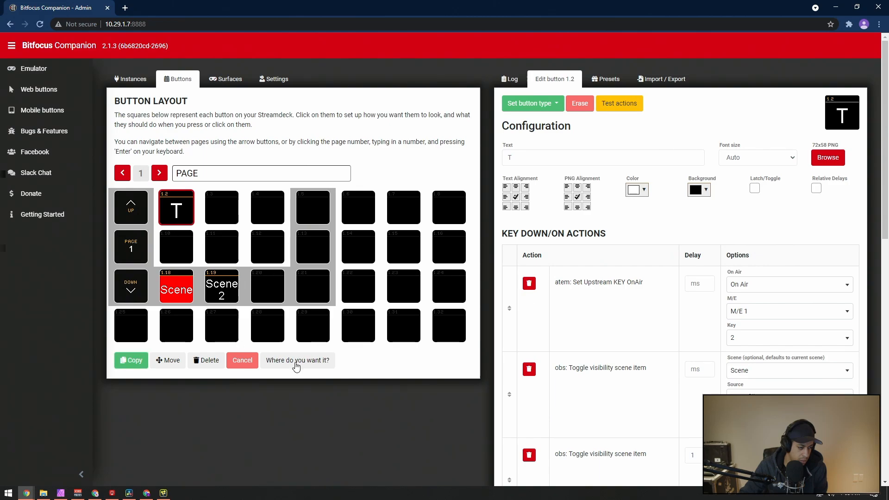
{"action": "left_click", "coordinate": [222, 210]}
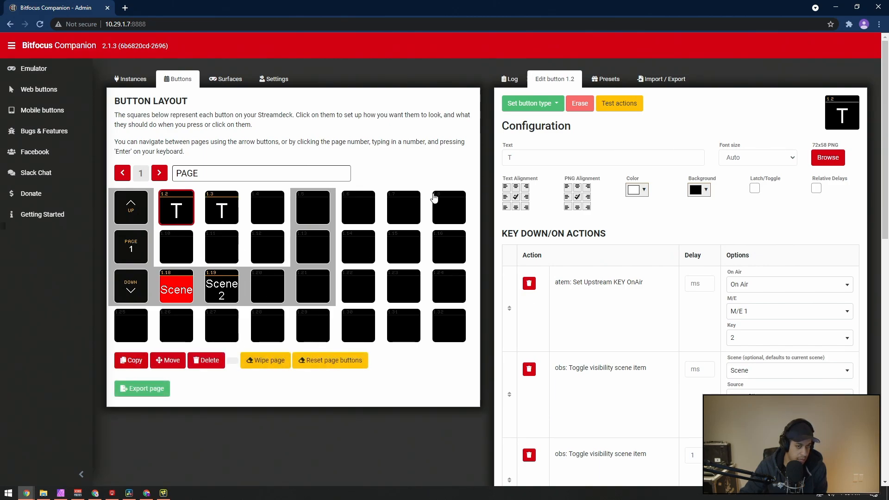
- Set the text of the copied button 1.3 to t2
{"action": "left_click", "coordinate": [232, 209]}
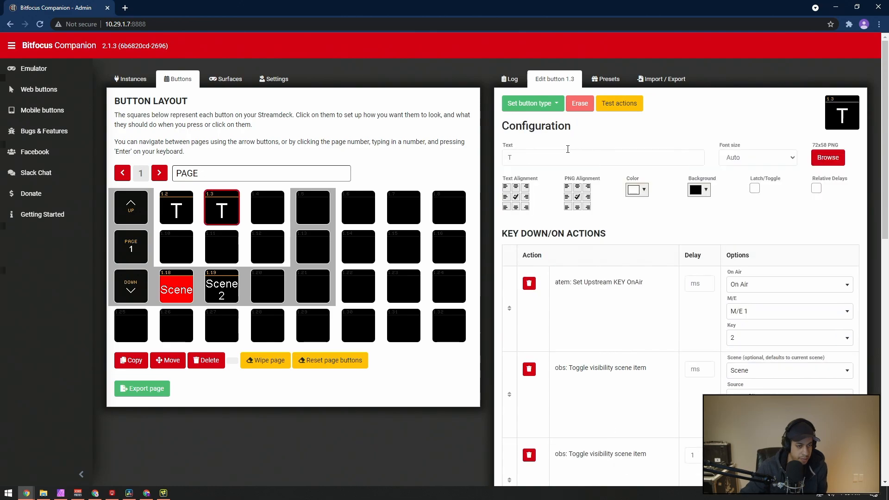
{"action": "double_click", "coordinate": [509, 158]}
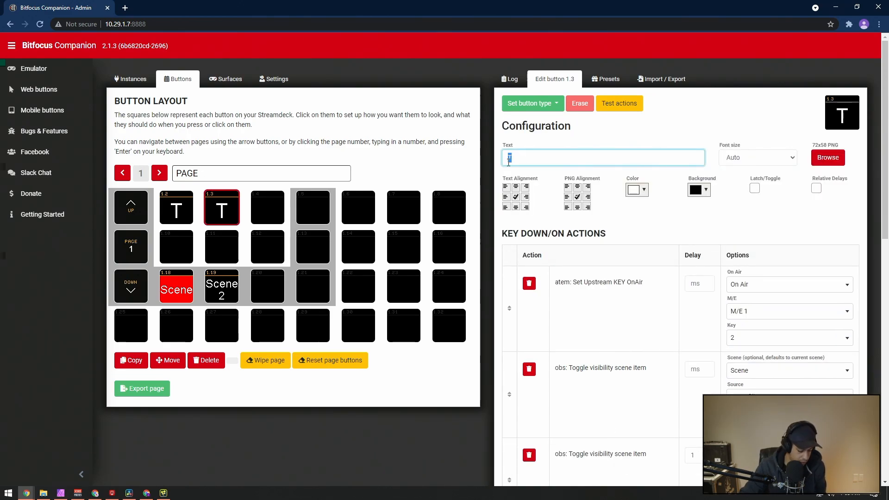
{"action": "type", "text": "t2"}
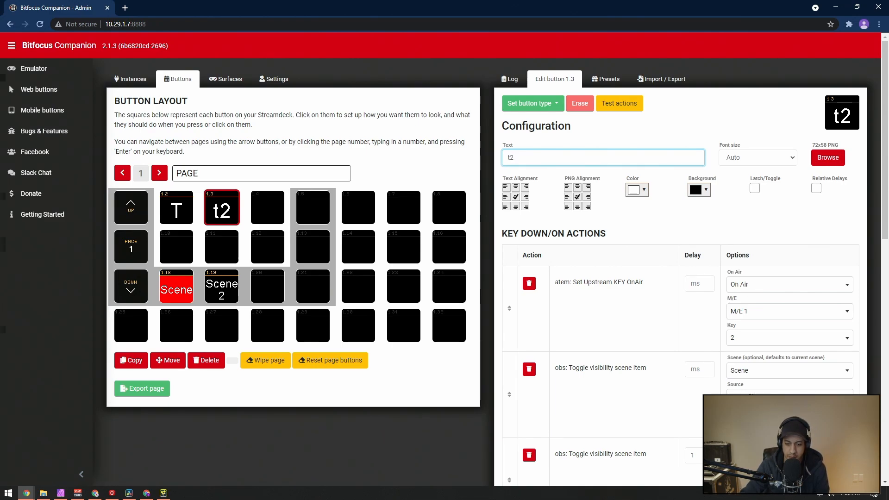
- Bring up ATEM Software Control and examine the fill and key sources of Upstream Key 2
{"action": "key", "text": "alt+Tab"}
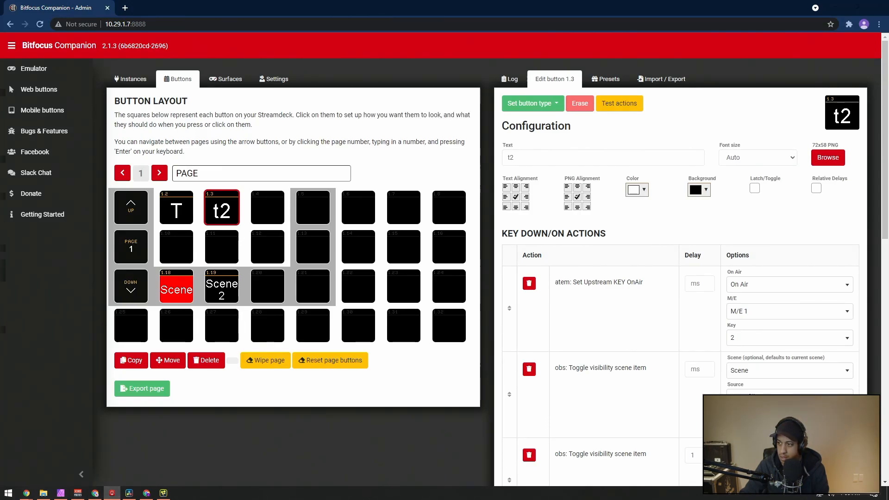
{"action": "left_click_drag", "start_coordinate": [888, 83], "coordinate": [511, 81]}
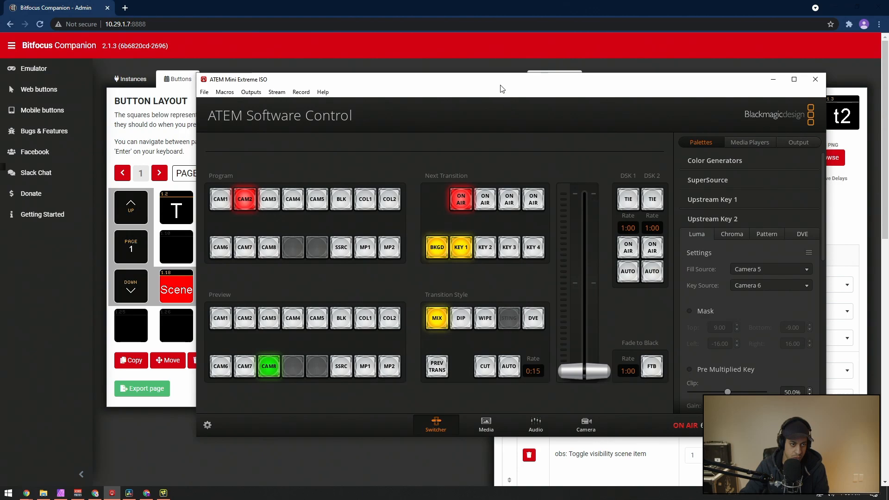
{"action": "left_click_drag", "start_coordinate": [497, 86], "coordinate": [667, 192]}
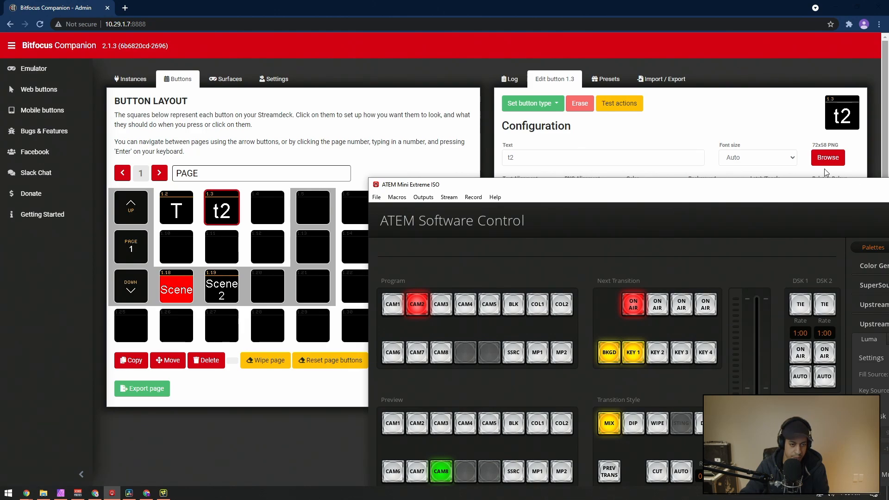
{"action": "left_click_drag", "start_coordinate": [702, 195], "coordinate": [888, 195]}
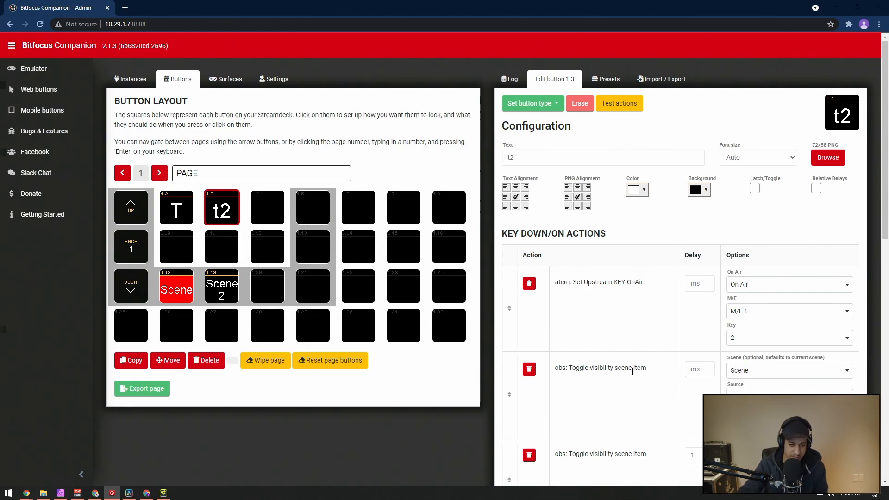
- In button t2's key down actions, set the source of the first visibility toggle to 01_fill and the second to 01_key
{"action": "left_click", "coordinate": [787, 392]}
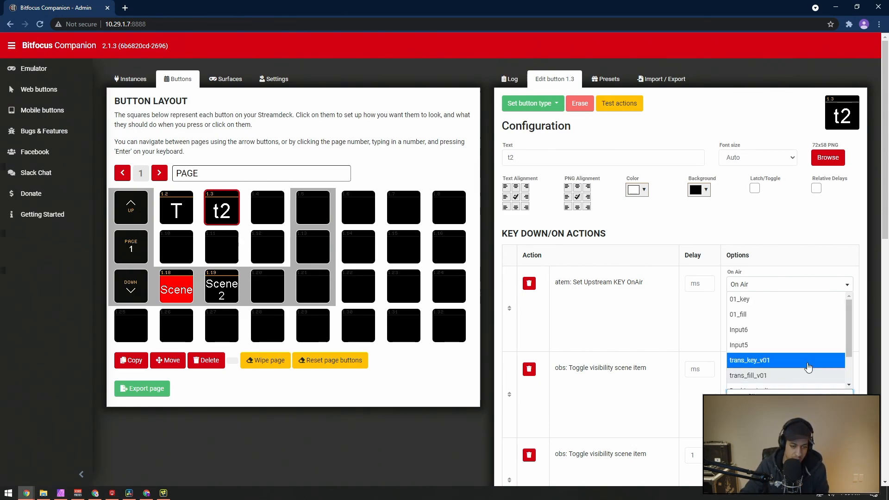
{"action": "left_click", "coordinate": [758, 314]}
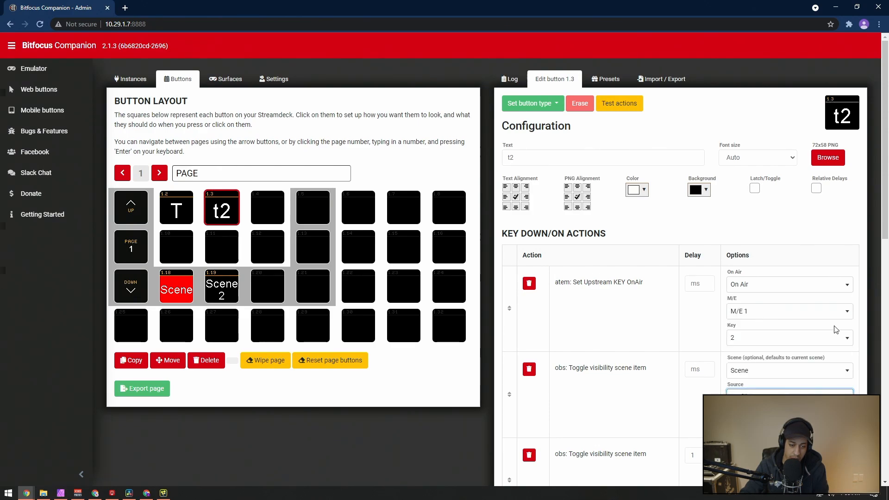
{"action": "scroll", "coordinate": [758, 314], "scroll_direction": "down", "scroll_amount": 3}
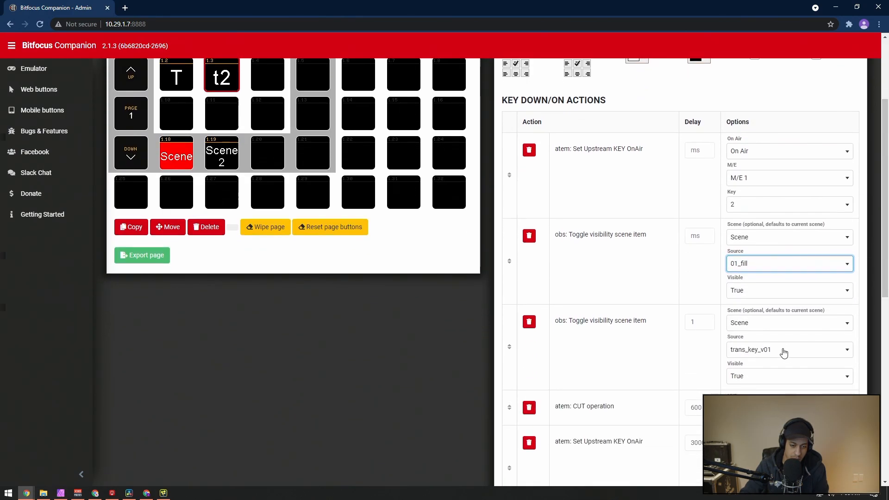
{"action": "left_click", "coordinate": [784, 358]}
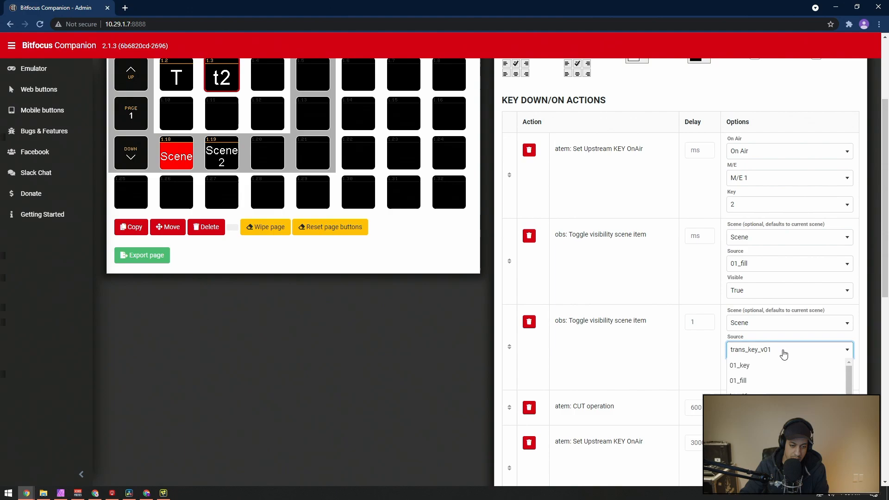
{"action": "left_click", "coordinate": [758, 371]}
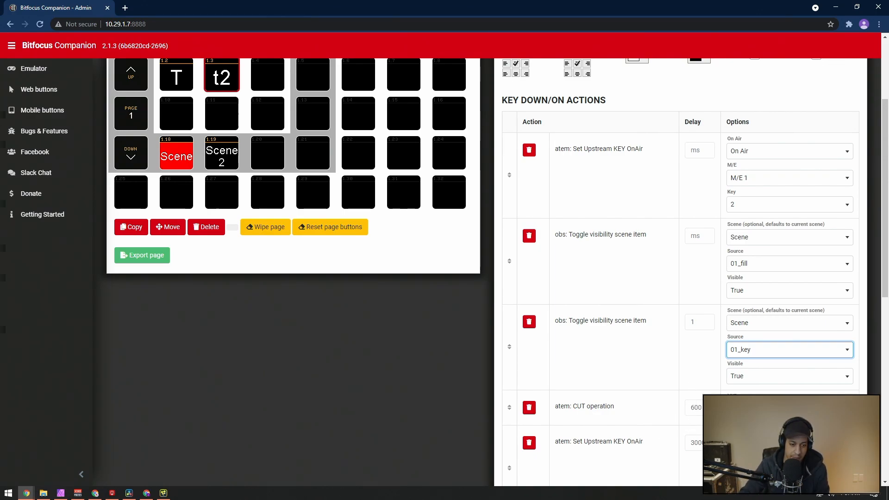
- Run a test of the t2 button's actions
{"action": "scroll", "coordinate": [884, 198], "scroll_direction": "down", "scroll_amount": 1}
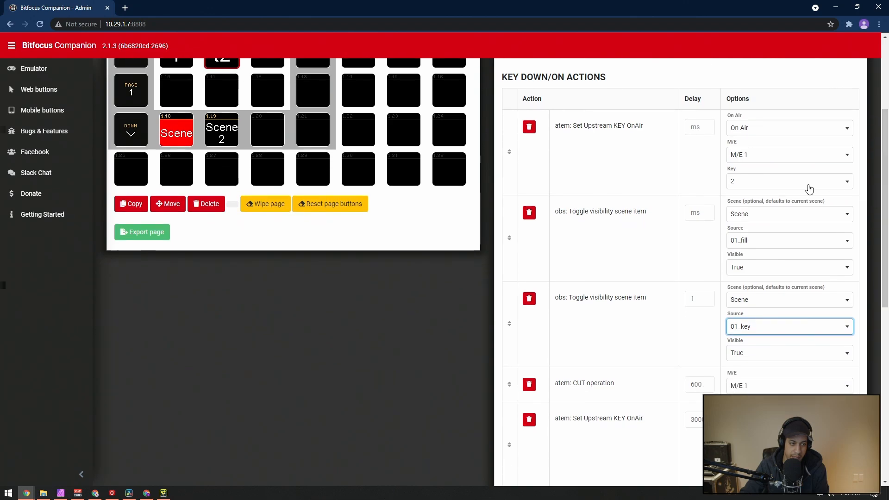
{"action": "scroll", "coordinate": [387, 327], "scroll_direction": "up", "scroll_amount": 3}
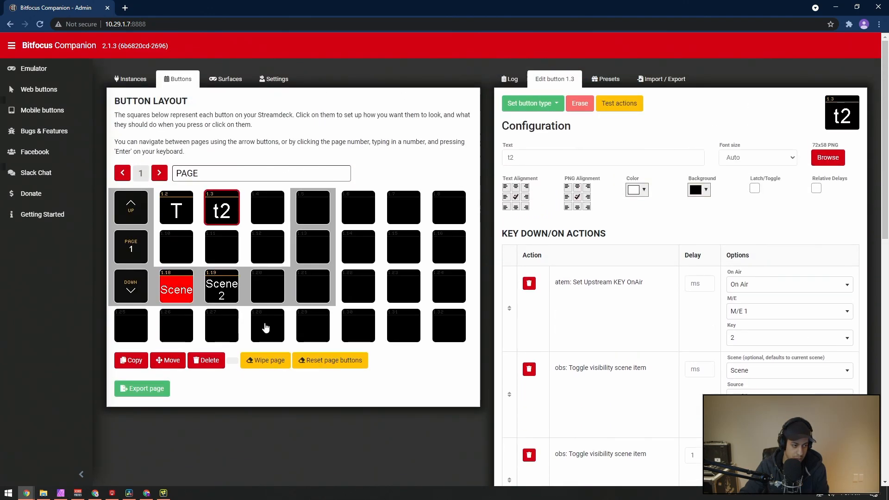
{"action": "left_click", "coordinate": [616, 108]}
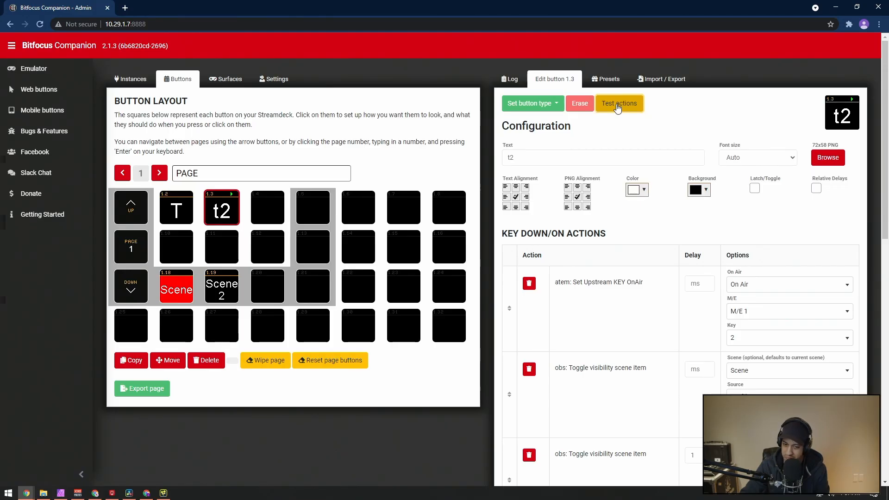
{"action": "scroll", "coordinate": [665, 333], "scroll_direction": "down", "scroll_amount": 2}
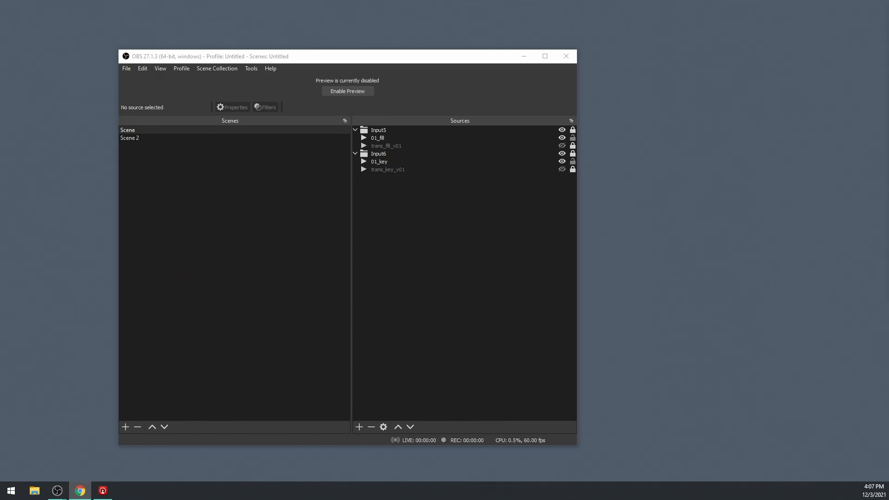
- Switch to OBS and hide the 01_key and 01_fill sources in the first scene
{"action": "left_click", "coordinate": [562, 162]}
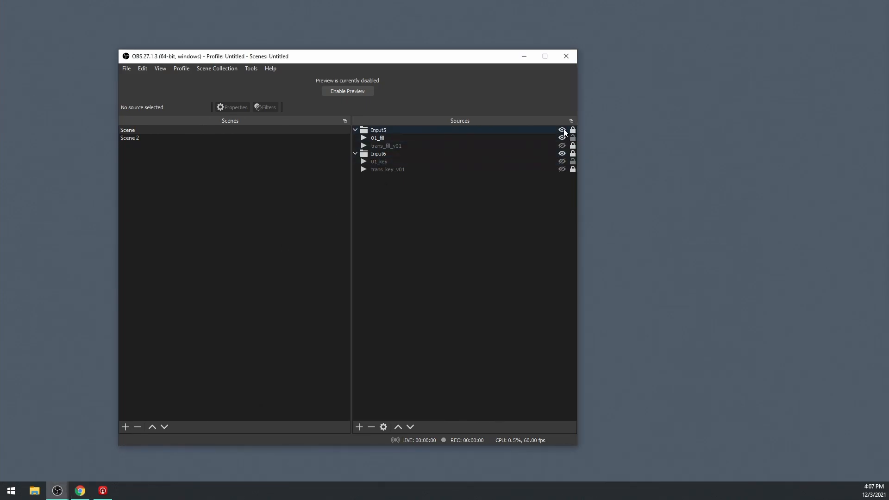
{"action": "left_click", "coordinate": [562, 138]}
{"action": "left_click", "coordinate": [567, 139]}
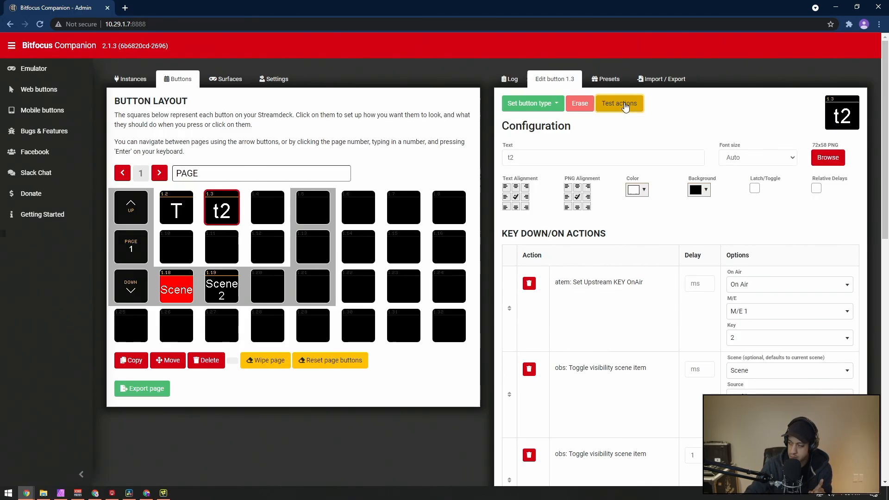
- Test button t2's actions twice in Bitfocus Companion and review the delays and options of its key down actions
{"action": "left_click", "coordinate": [625, 107]}
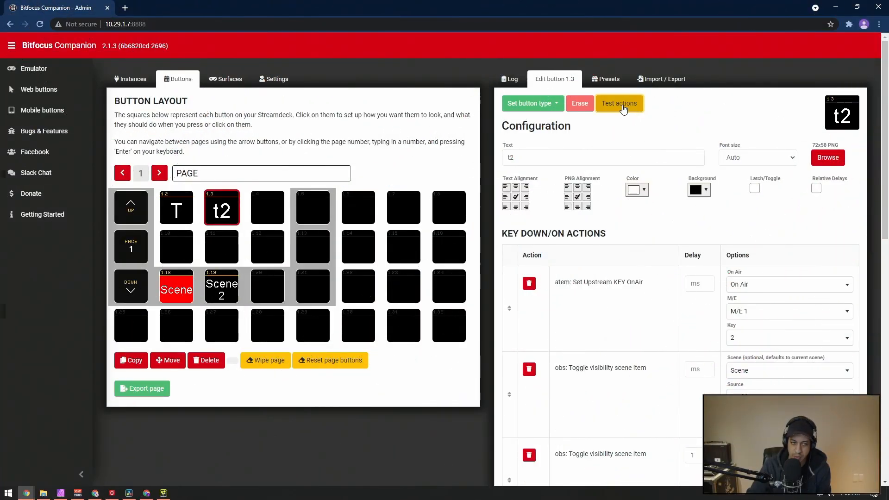
{"action": "left_click", "coordinate": [623, 108]}
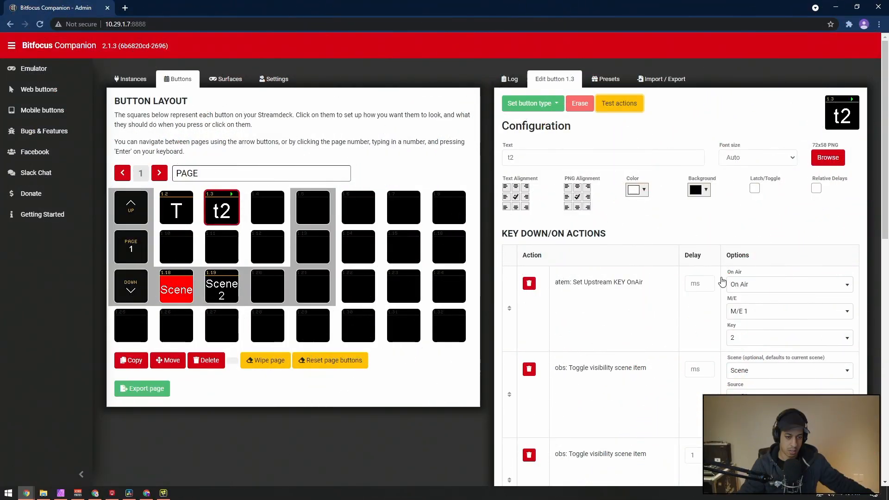
{"action": "scroll", "coordinate": [702, 284], "scroll_direction": "down", "scroll_amount": 1}
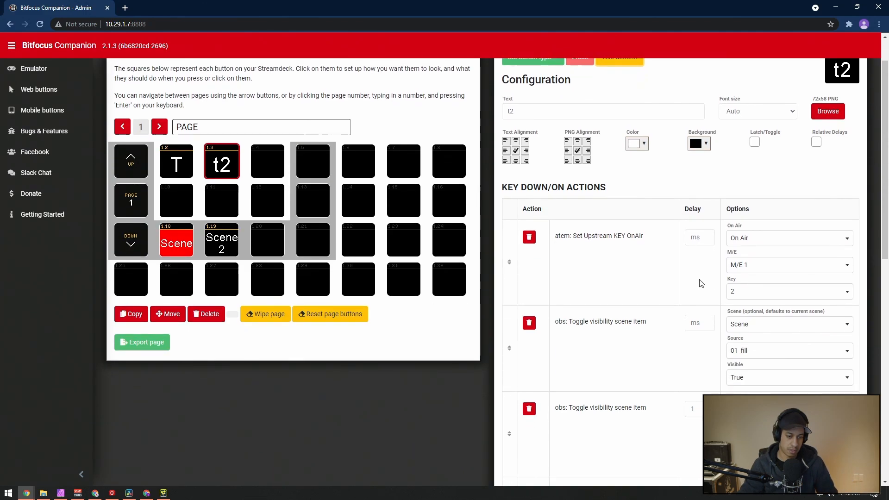
{"action": "scroll", "coordinate": [702, 284], "scroll_direction": "down", "scroll_amount": 1}
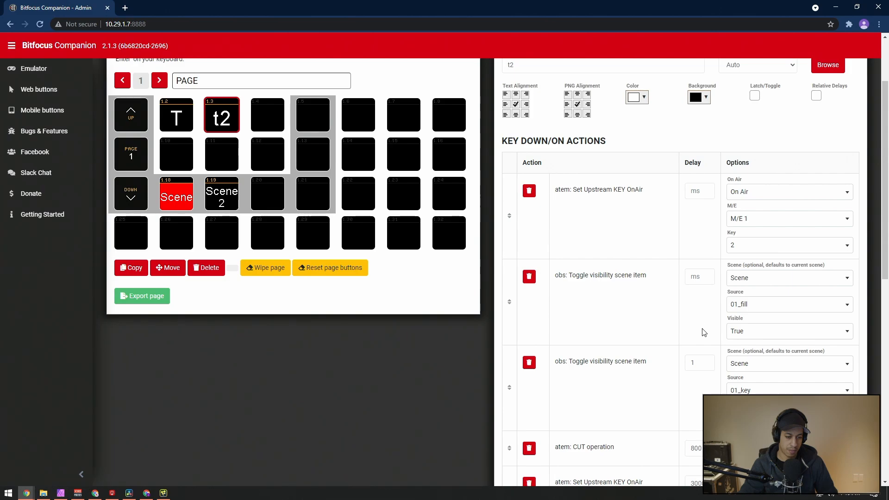
{"action": "scroll", "coordinate": [703, 329], "scroll_direction": "down", "scroll_amount": 1}
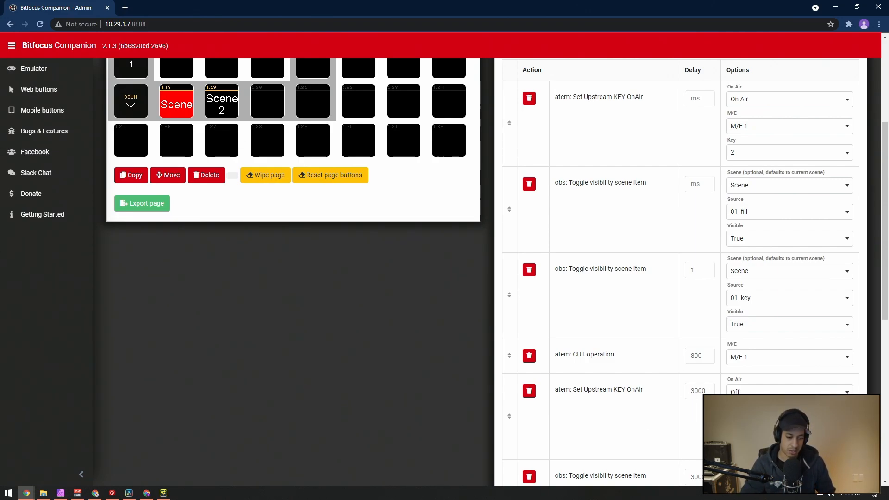
{"action": "scroll", "coordinate": [694, 400], "scroll_direction": "down", "scroll_amount": 1}
{"action": "scroll", "coordinate": [700, 397], "scroll_direction": "down", "scroll_amount": 3}
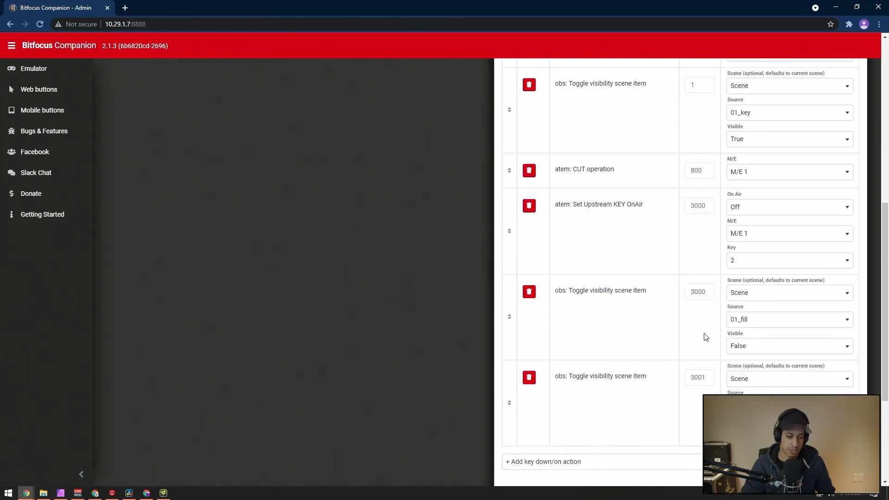